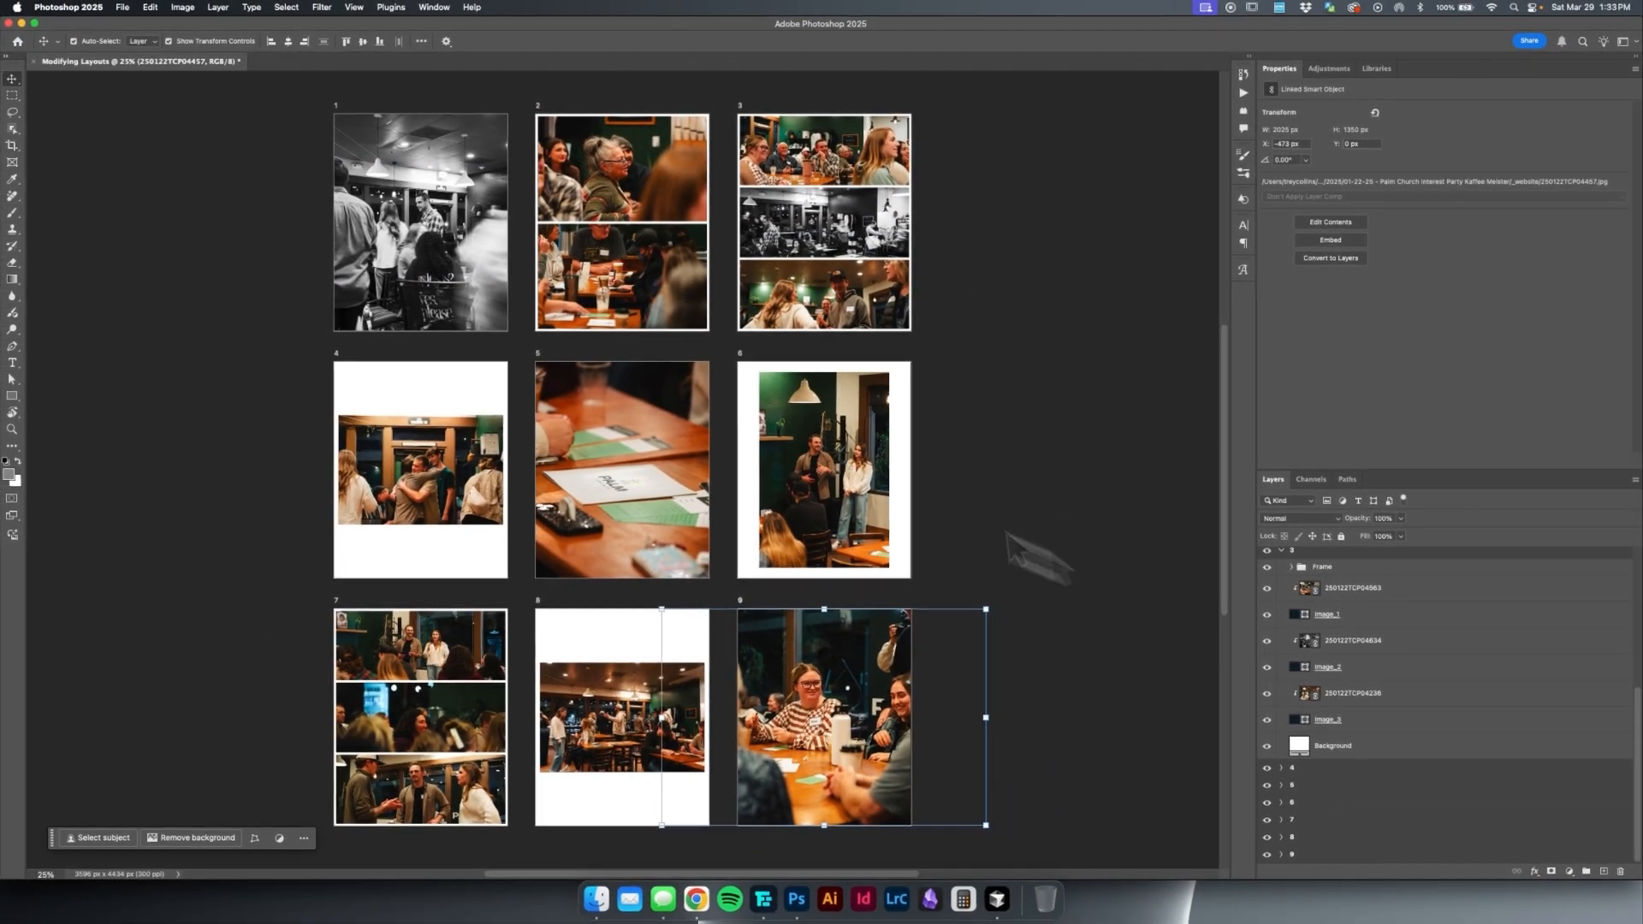
- Turn off Show Transform Controls and Auto-Select for the Move tool
{"action": "key", "text": "space"}
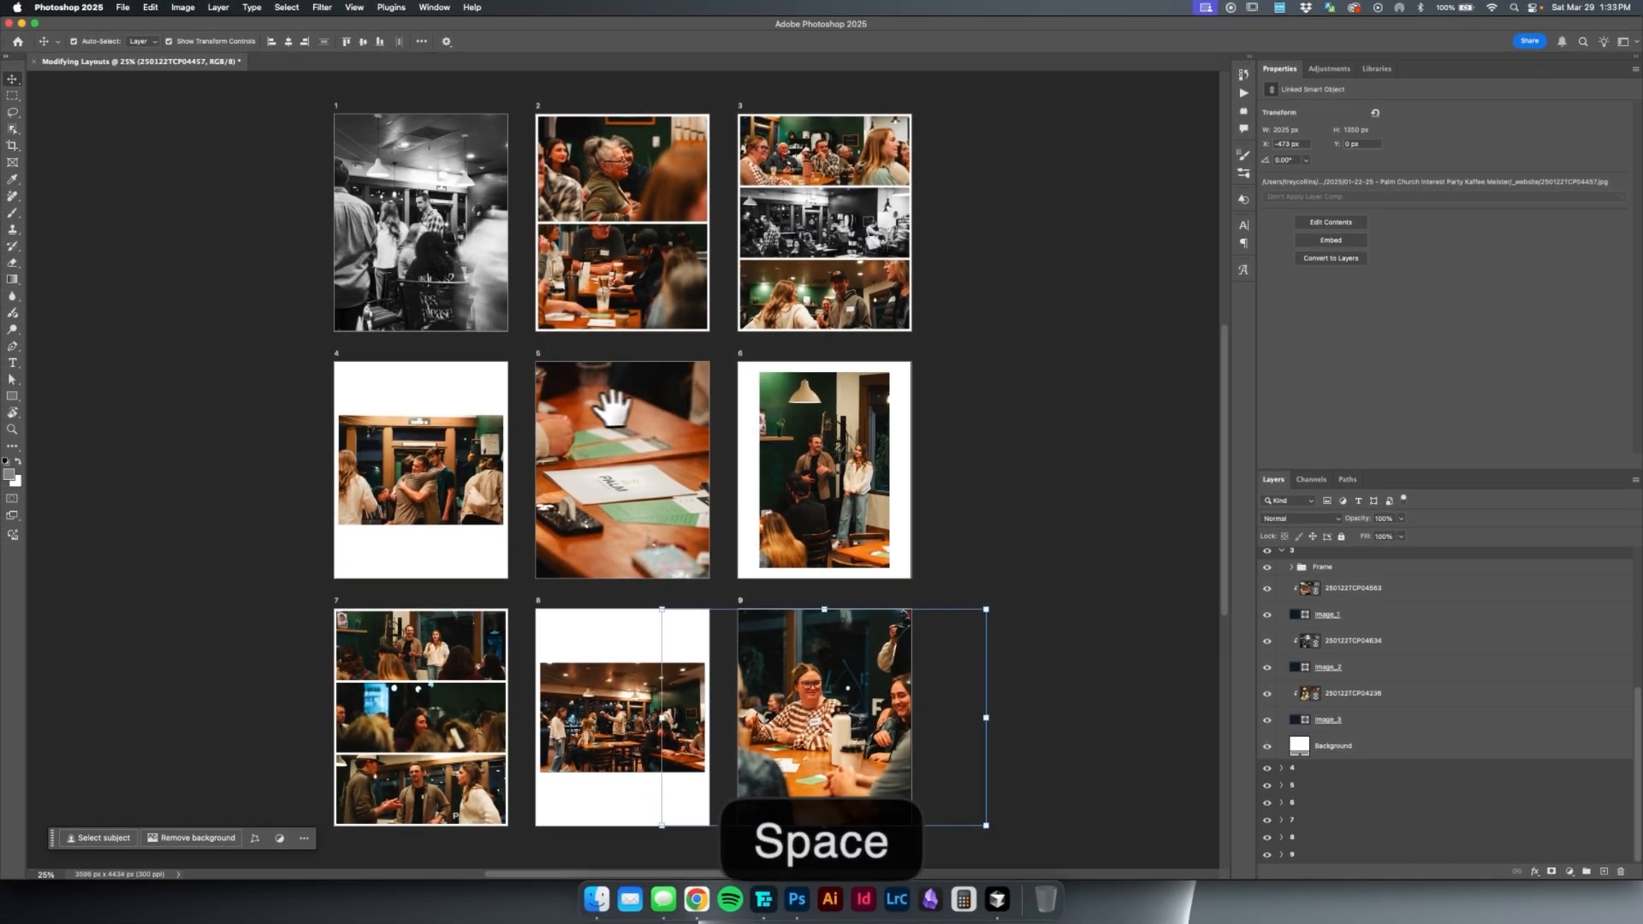
{"action": "left_click_drag", "start_coordinate": [557, 382], "coordinate": [631, 374]}
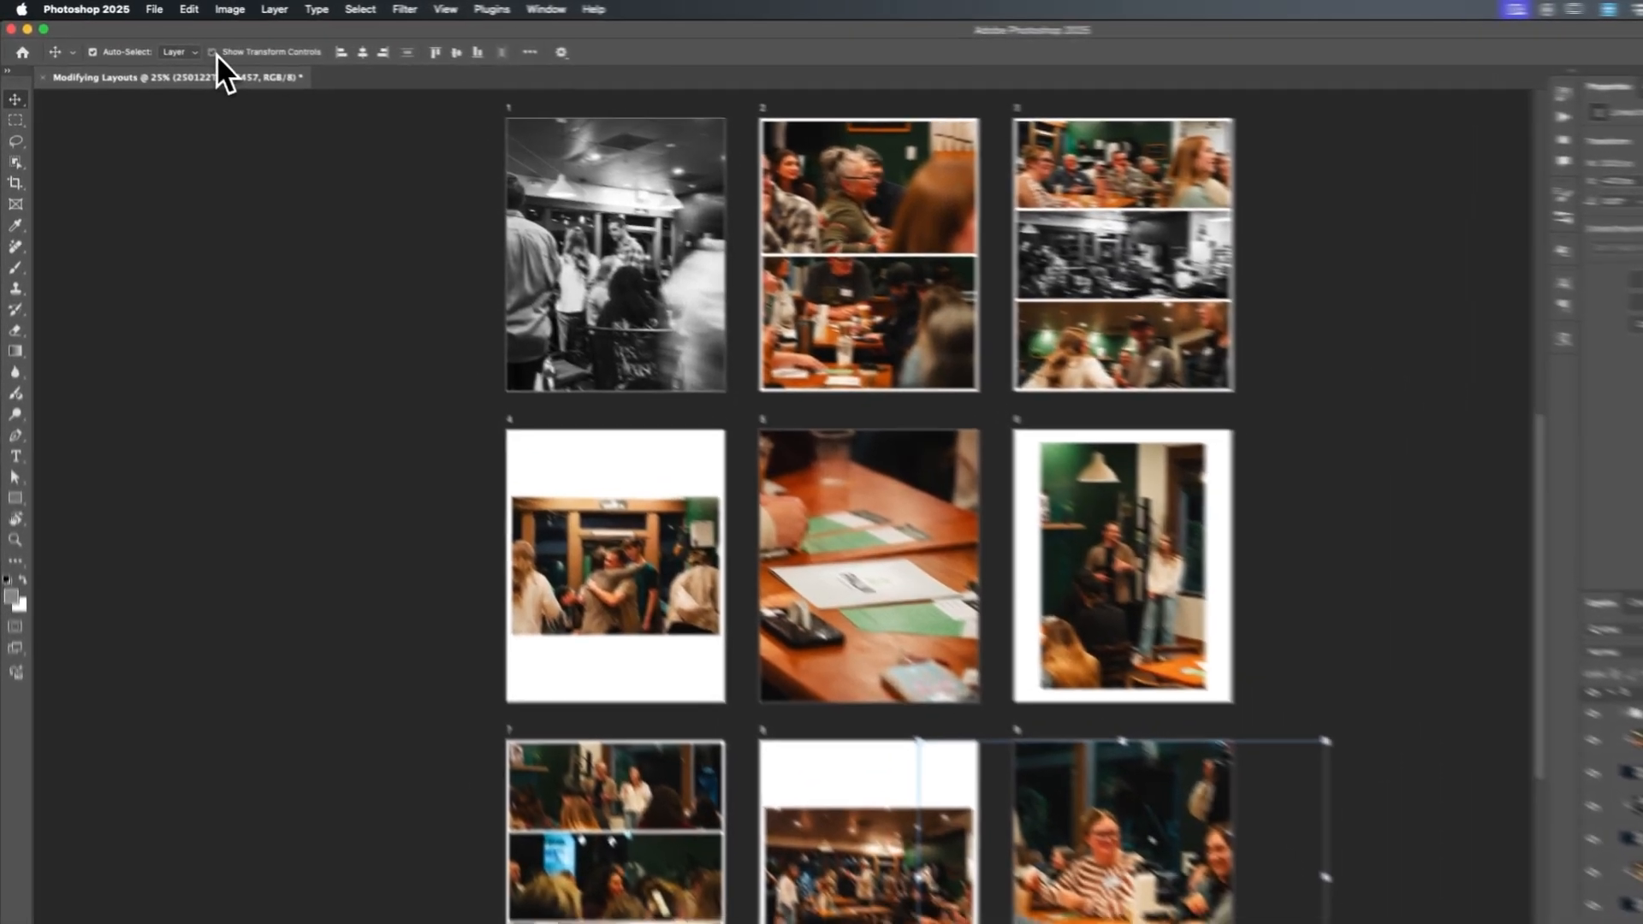
{"action": "left_click", "coordinate": [169, 41]}
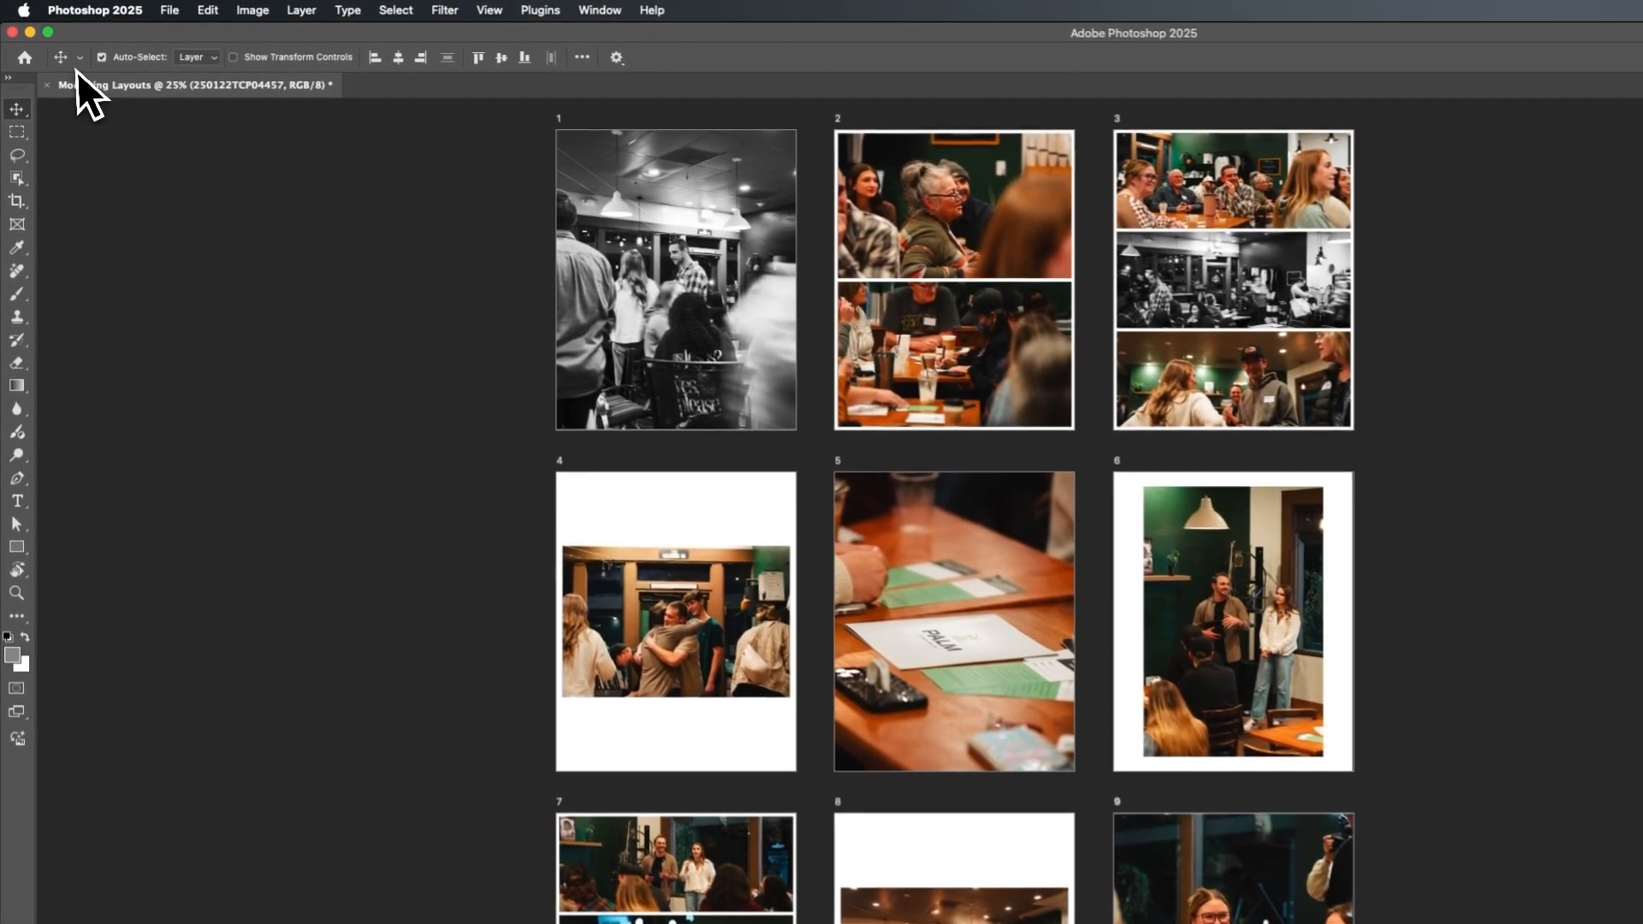
{"action": "left_click", "coordinate": [73, 41]}
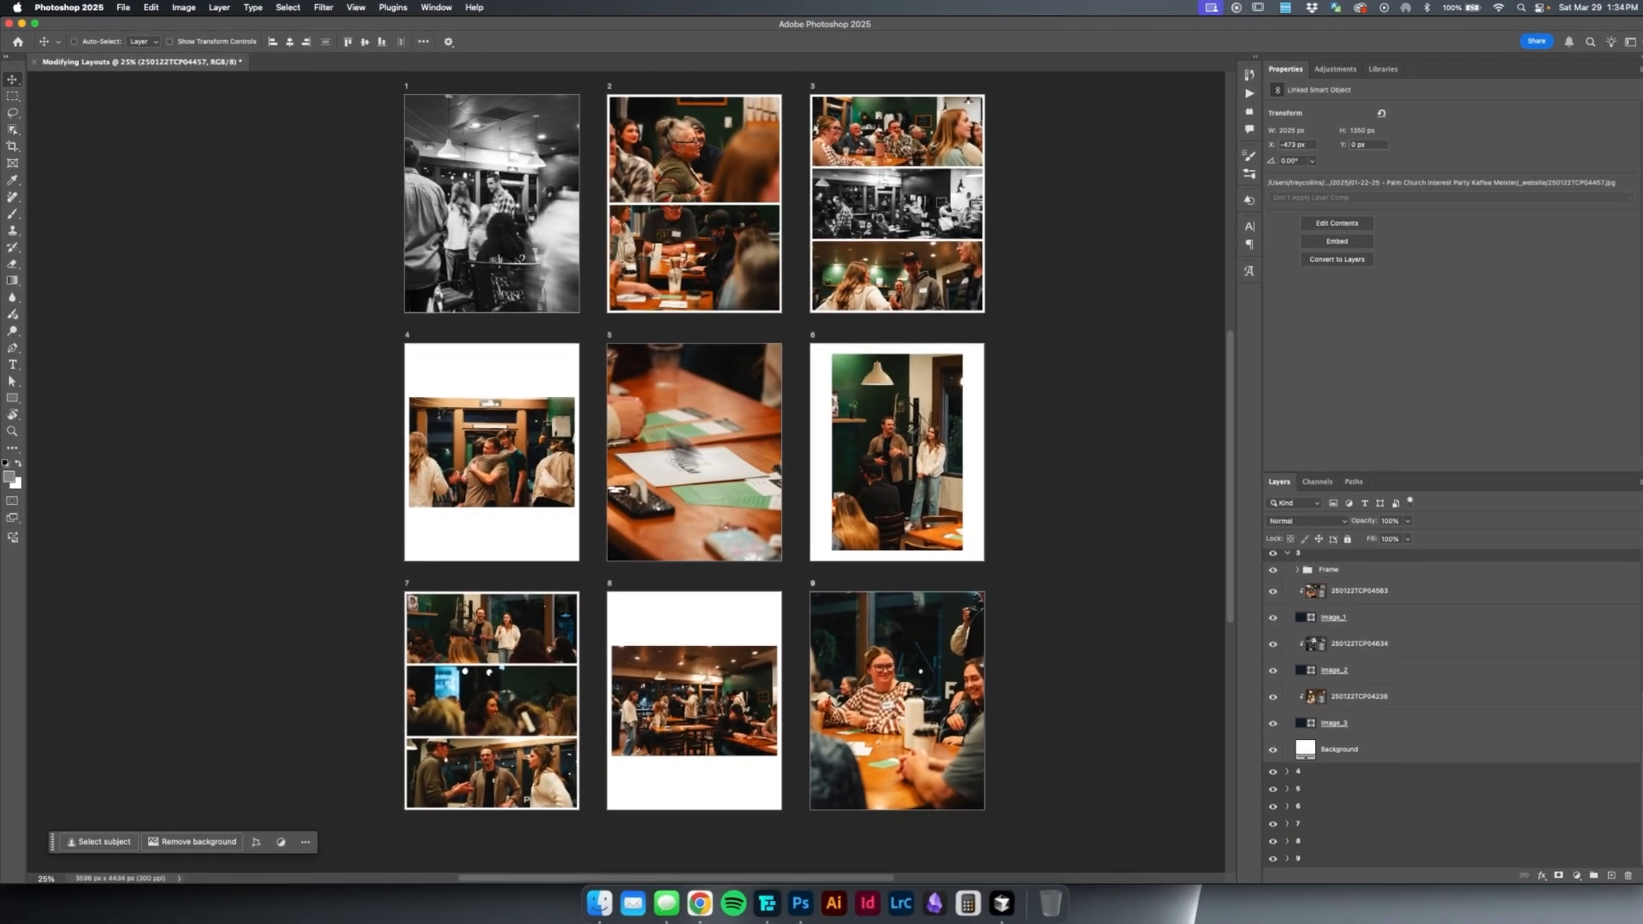
- Examine artboard 1 up close and select its black-and-white photo layer
{"action": "scroll", "coordinate": [502, 222], "scroll_direction": "up", "scroll_amount": 10}
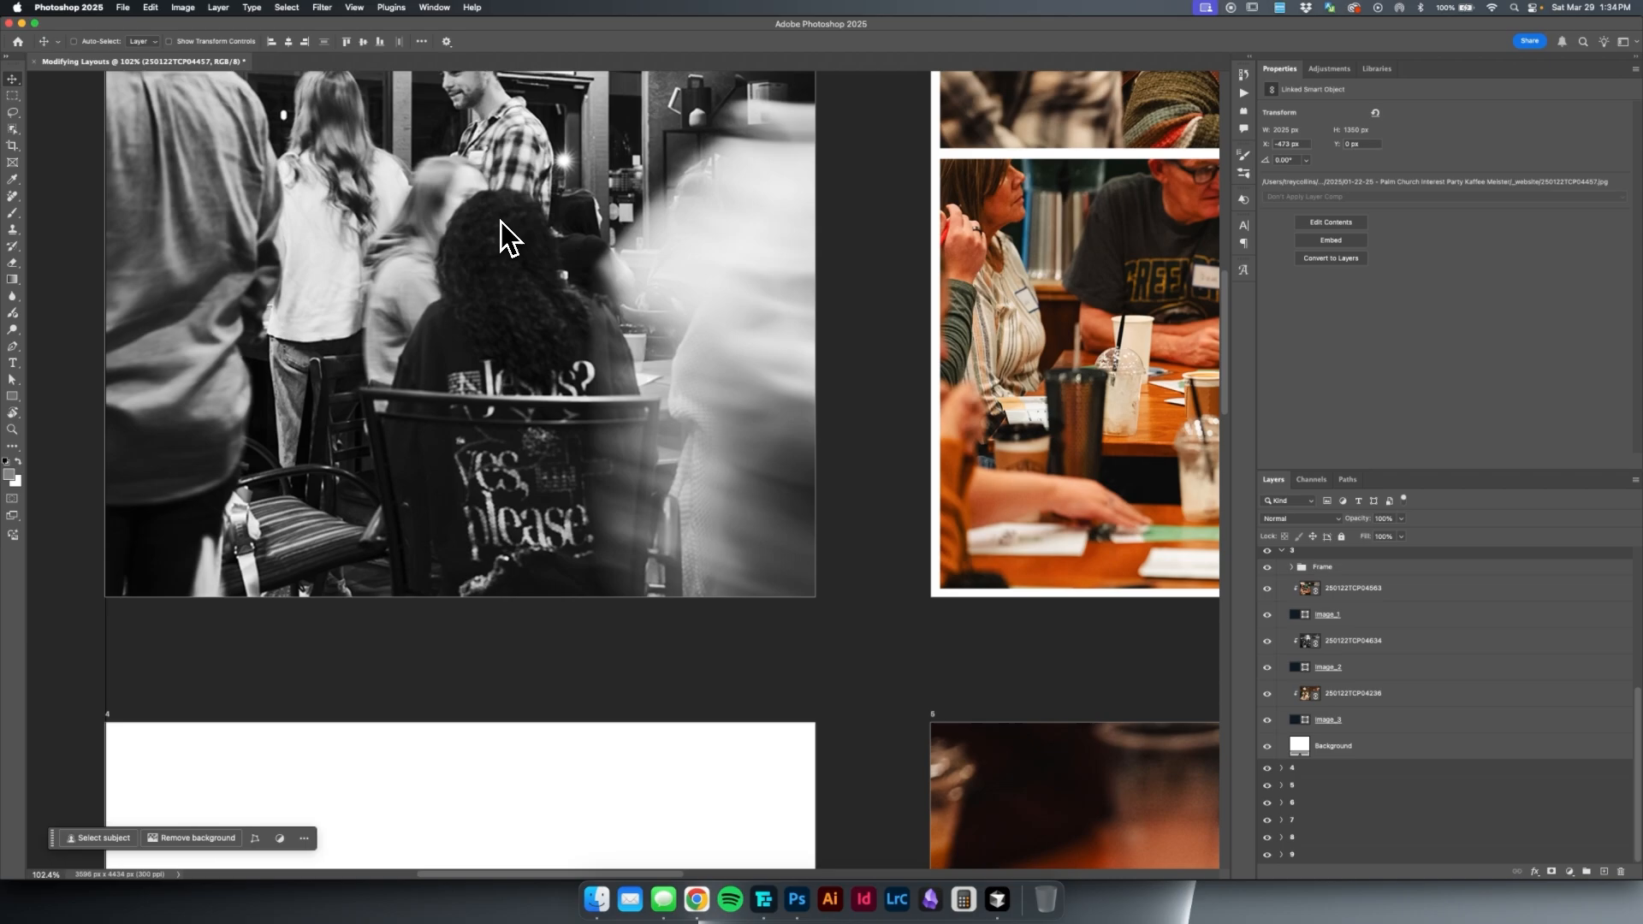
{"action": "scroll", "coordinate": [501, 222], "scroll_direction": "down", "scroll_amount": 7}
{"action": "scroll", "coordinate": [505, 222], "scroll_direction": "up", "scroll_amount": 4}
{"action": "left_click_drag", "start_coordinate": [505, 222], "coordinate": [731, 537]}
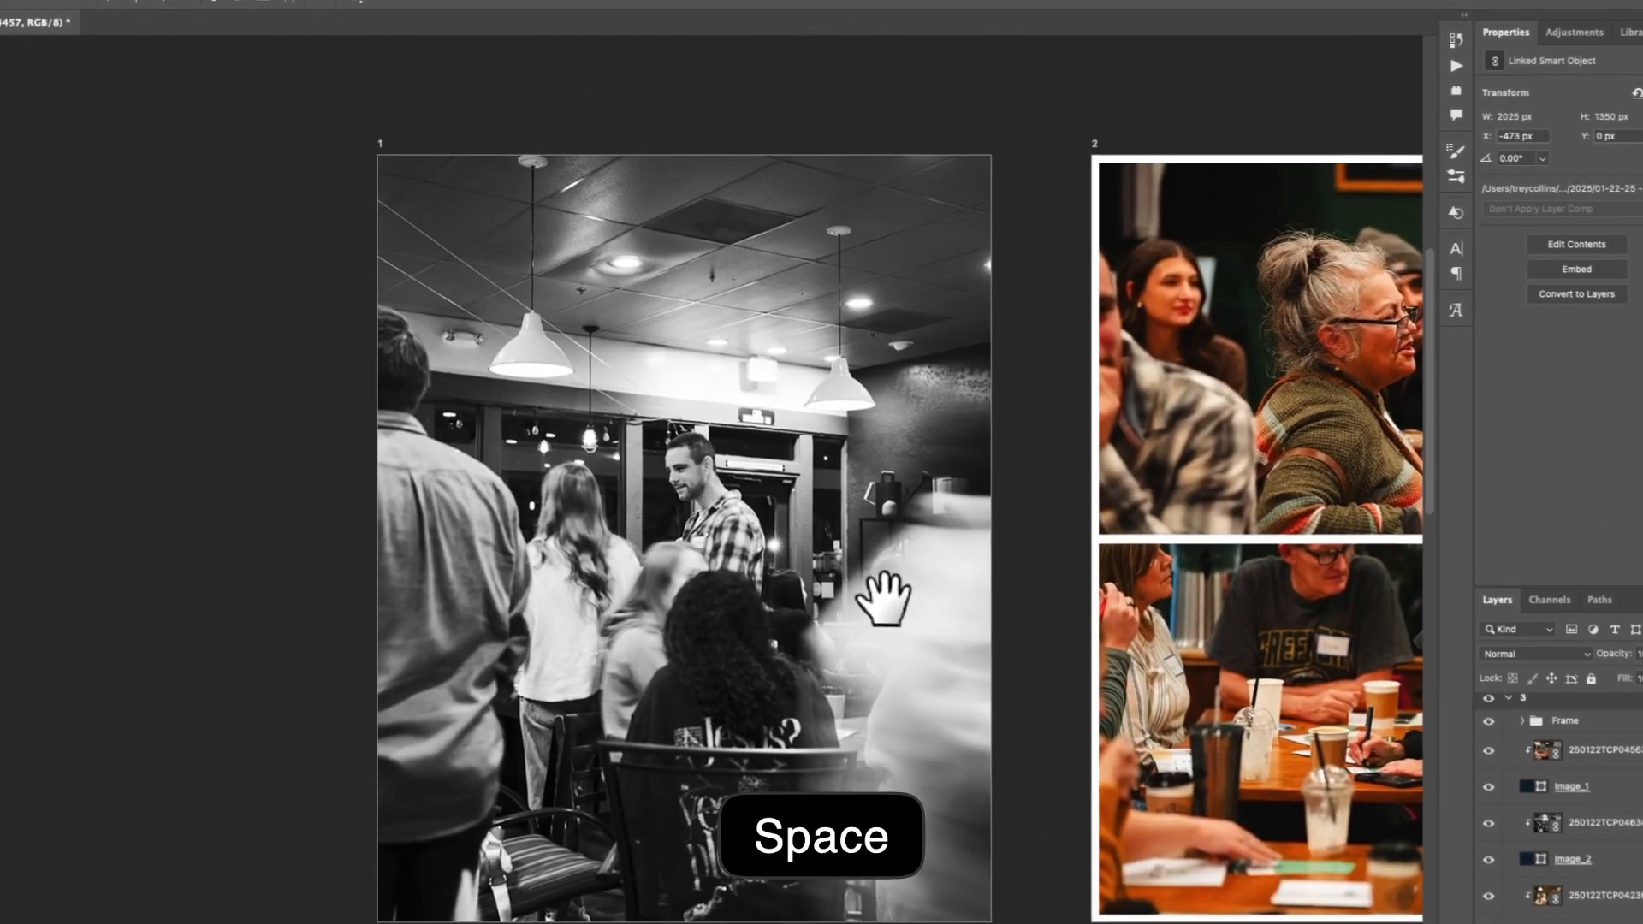
{"action": "key", "text": "super+z"}
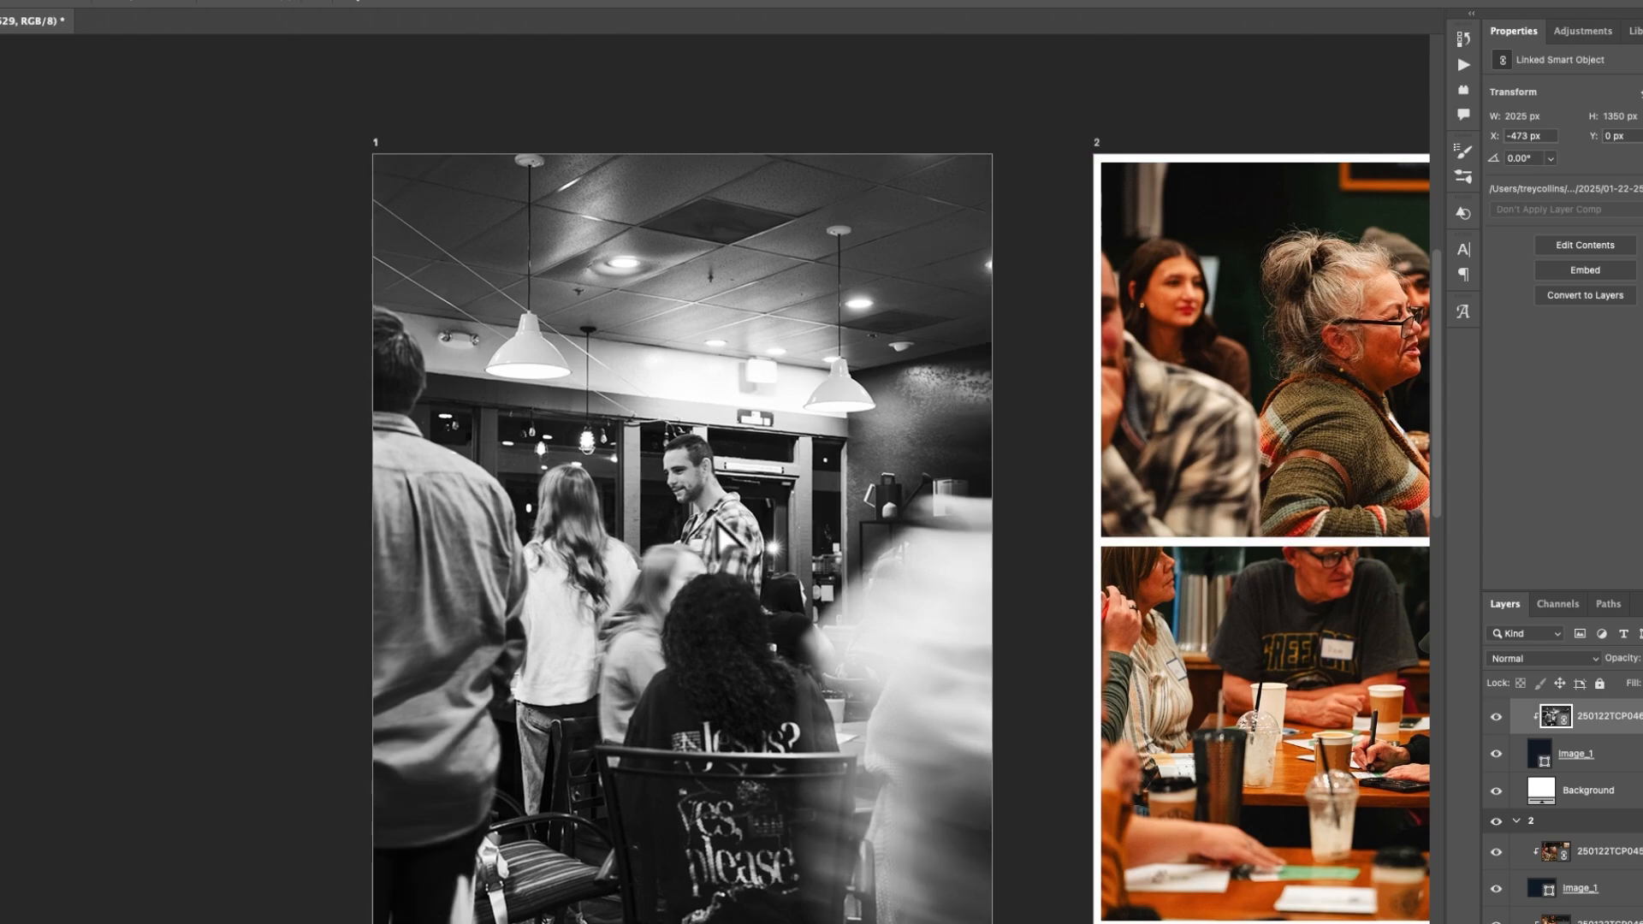
- Try to enlarge the upper photo on artboard 2 with Free Transform, and undo the change
{"action": "key", "text": "space"}
{"action": "left_click_drag", "start_coordinate": [1183, 437], "coordinate": [371, 411]}
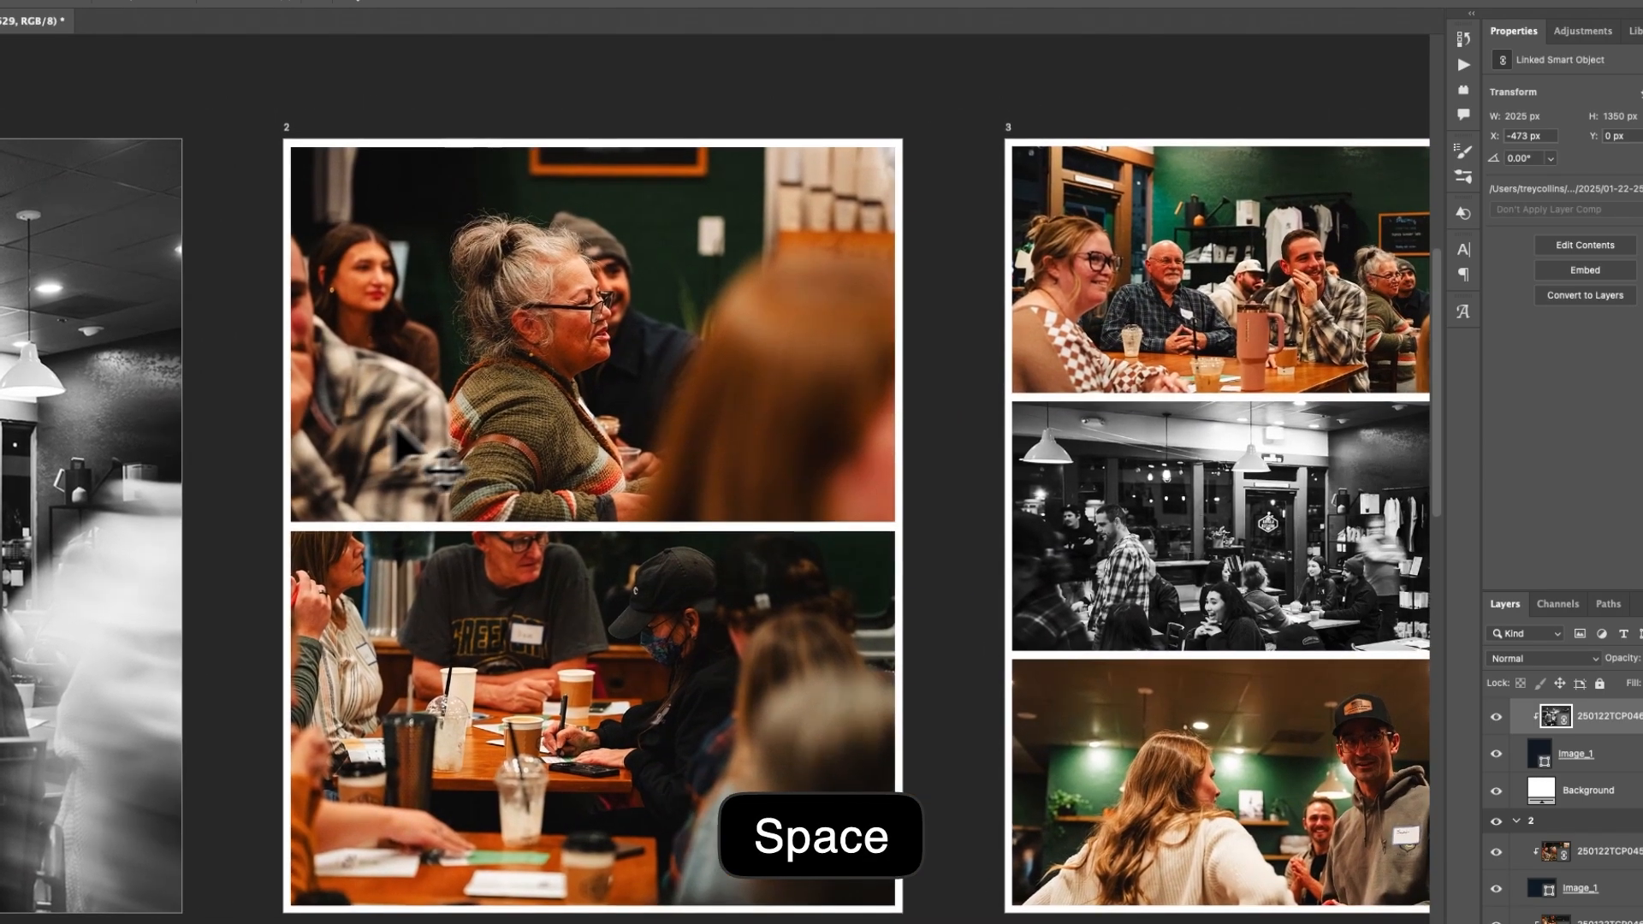
{"action": "left_click", "coordinate": [622, 366]}
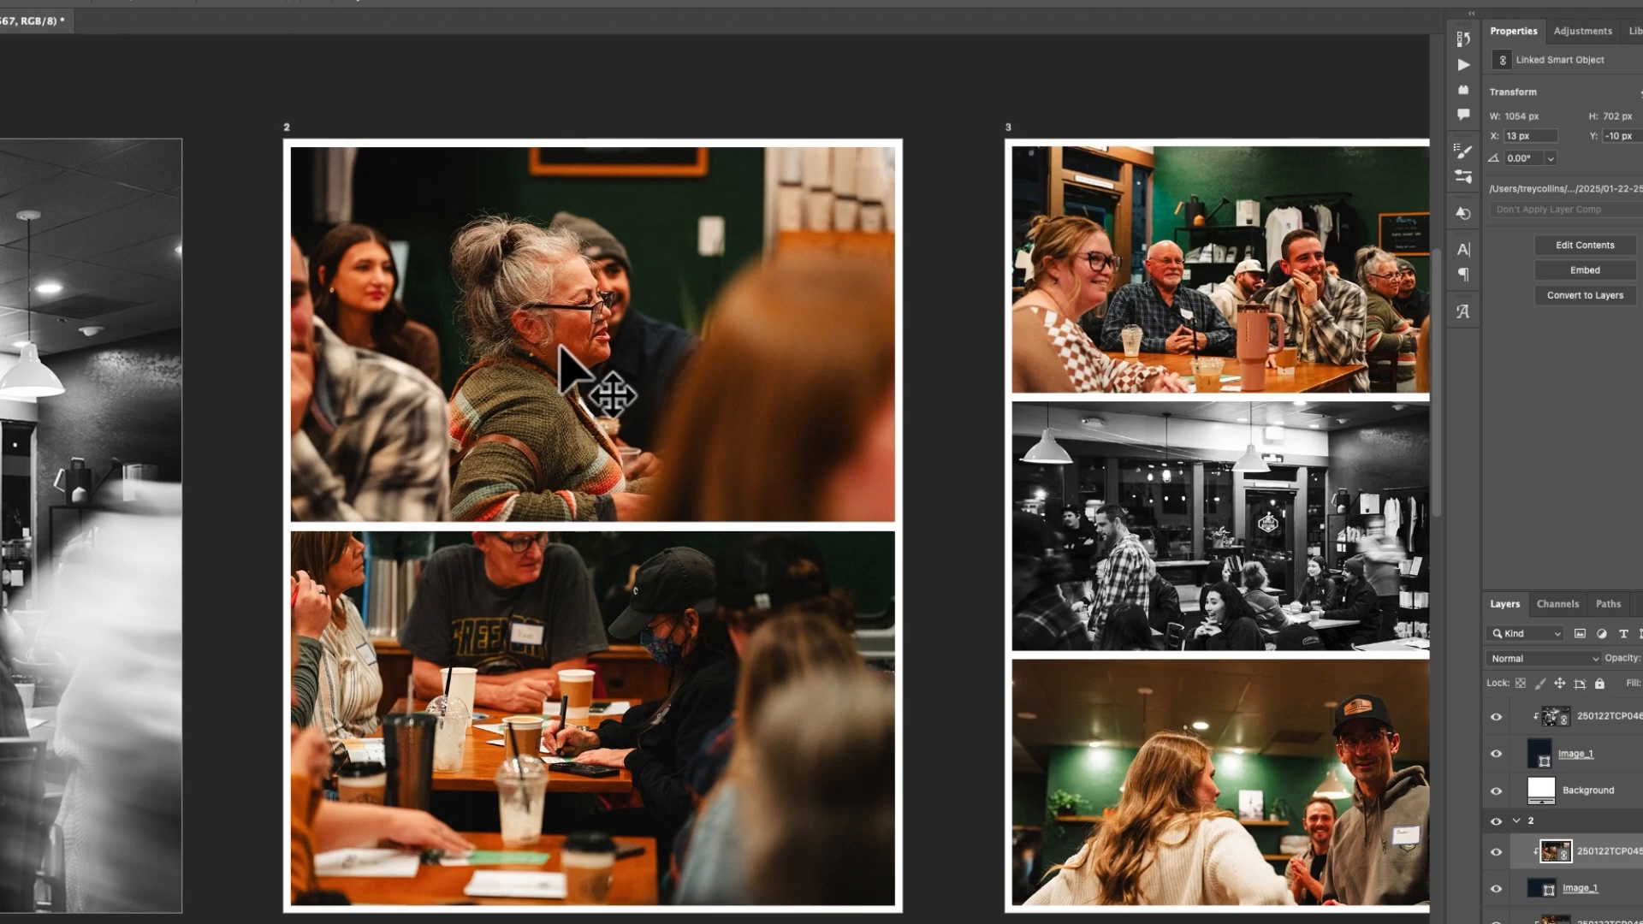
{"action": "key", "text": "super+t"}
{"action": "left_click_drag", "start_coordinate": [895, 147], "coordinate": [946, 117]}
{"action": "key", "text": "super+z"}
{"action": "key", "text": "super+z"}
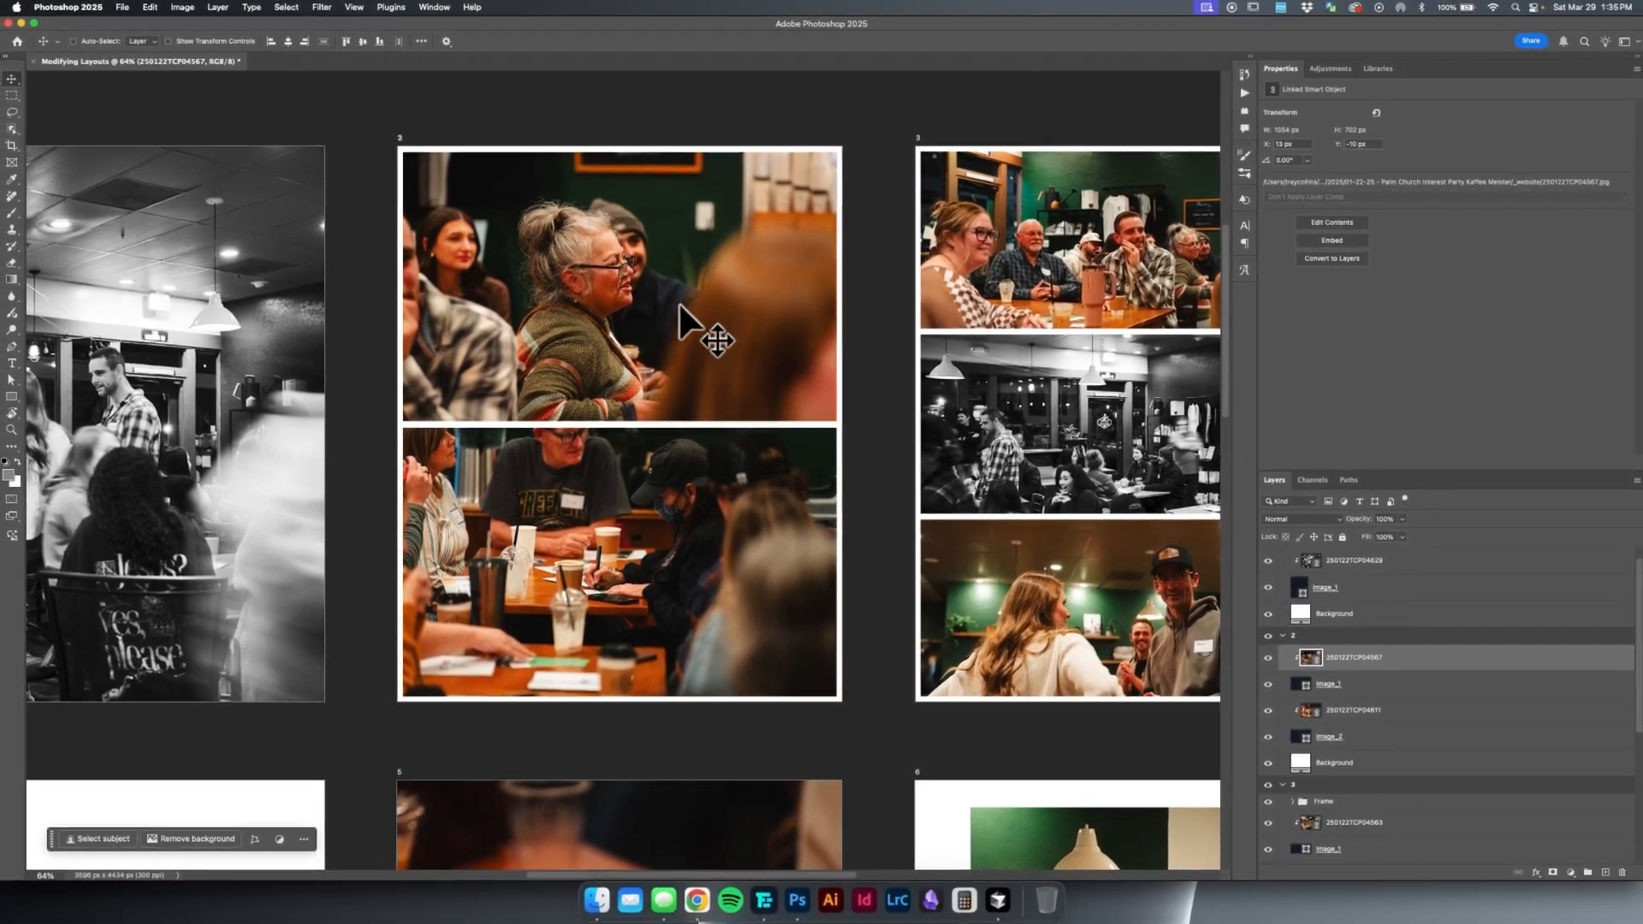
- Scale the upper photo on artboard 2 up to 63% with Free Transform and commit it
{"action": "key", "text": "super+t"}
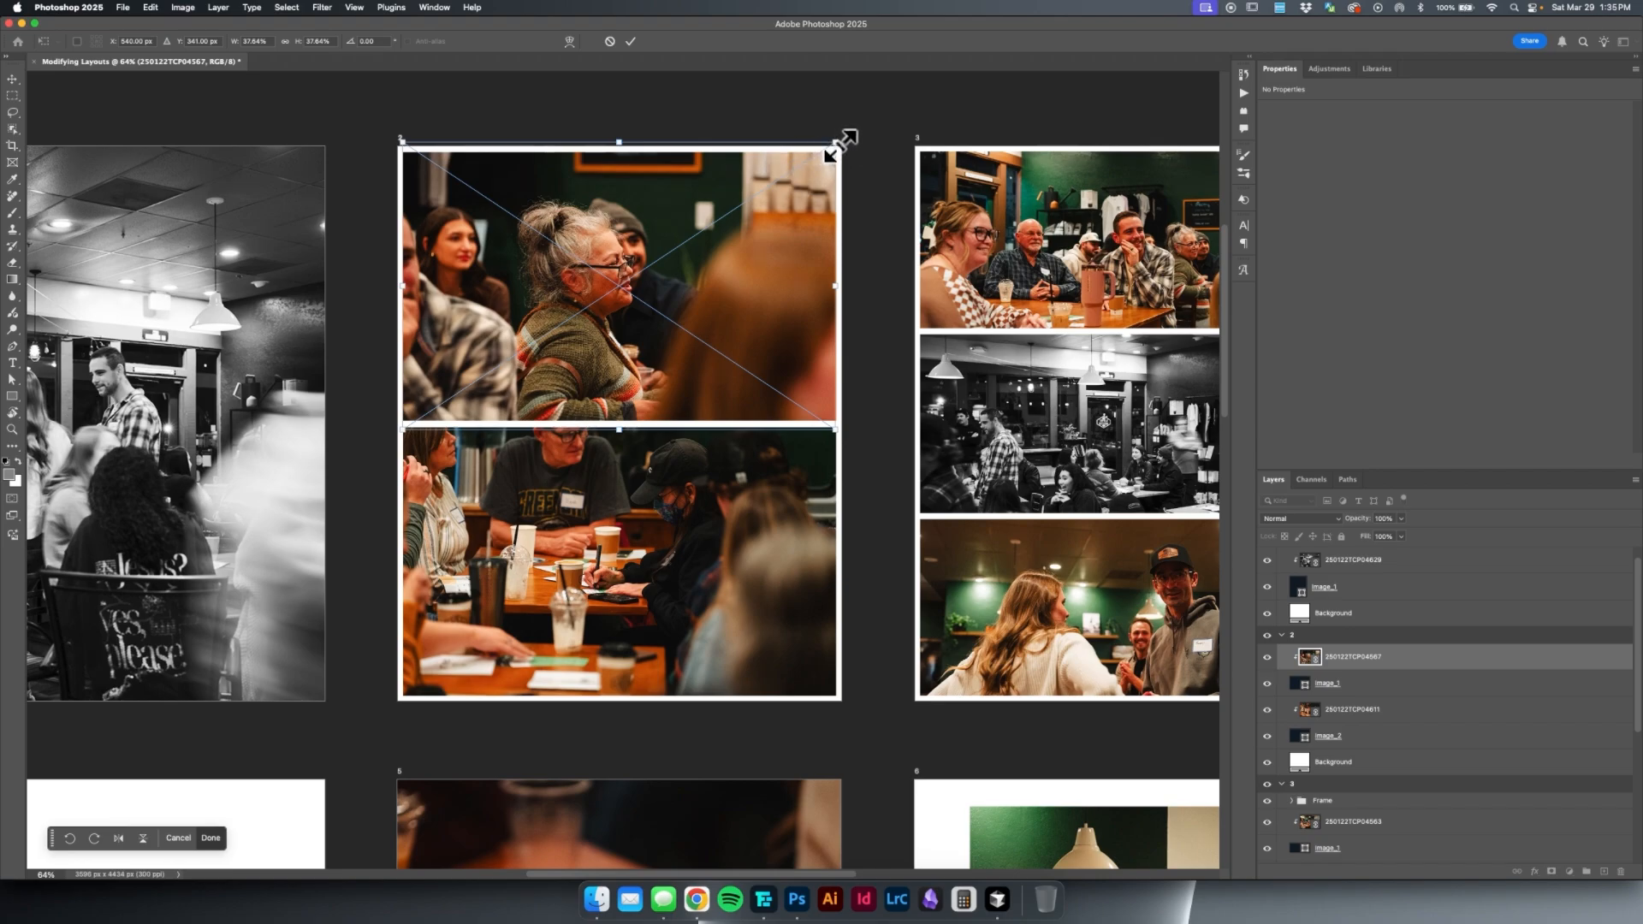
{"action": "left_click_drag", "start_coordinate": [844, 137], "coordinate": [916, 165]}
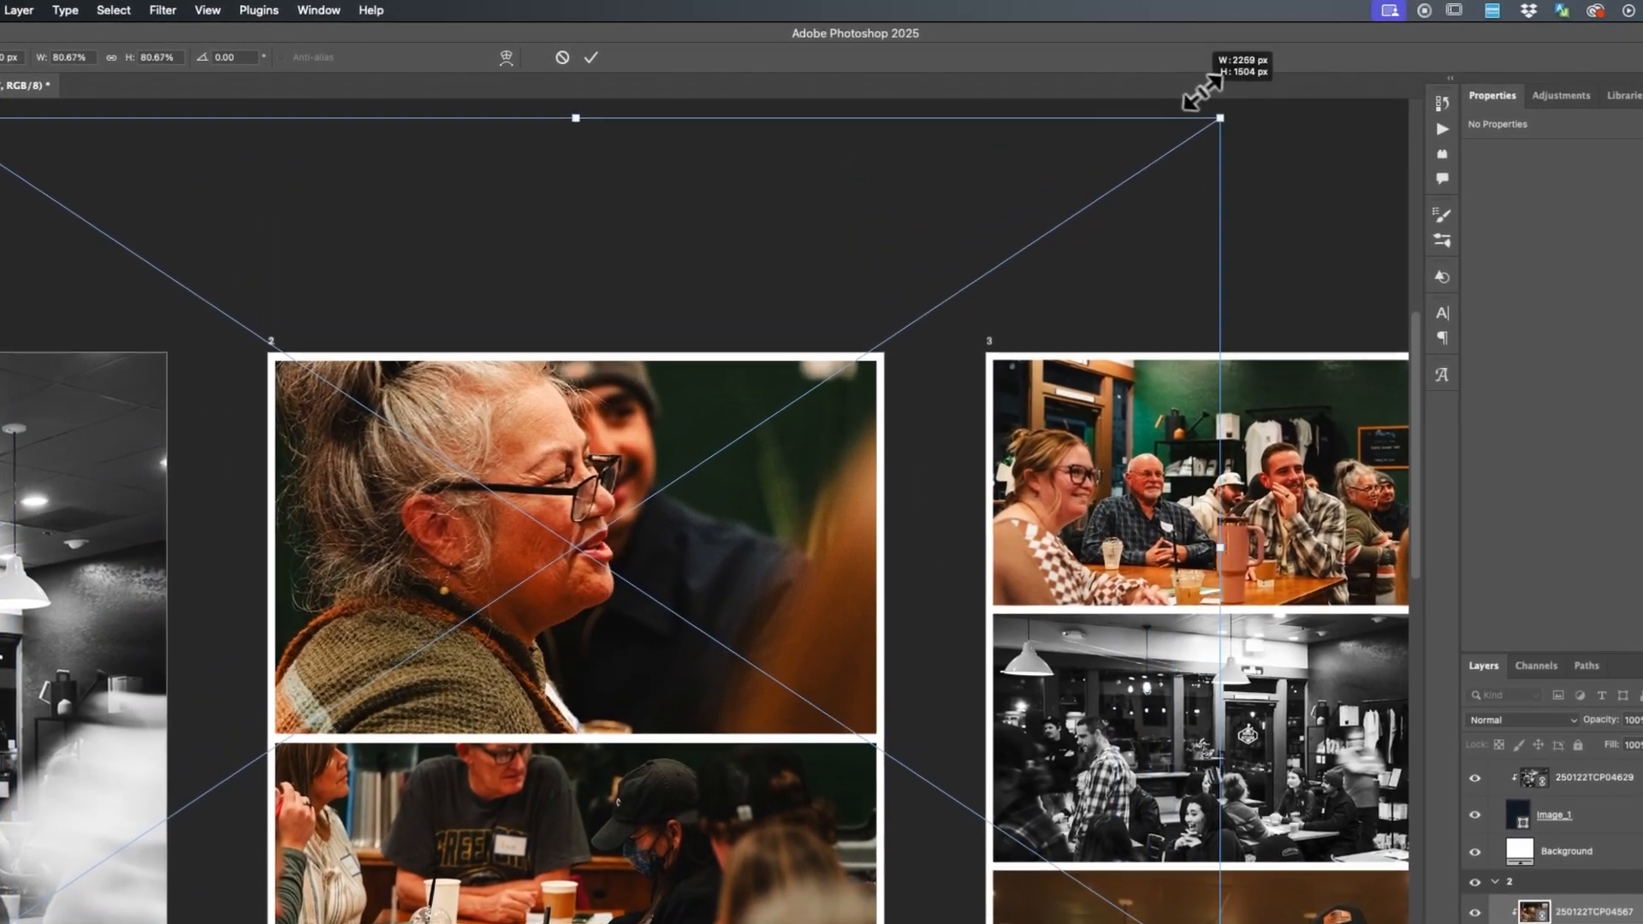
{"action": "left_click_drag", "start_coordinate": [988, 226], "coordinate": [1080, 221]}
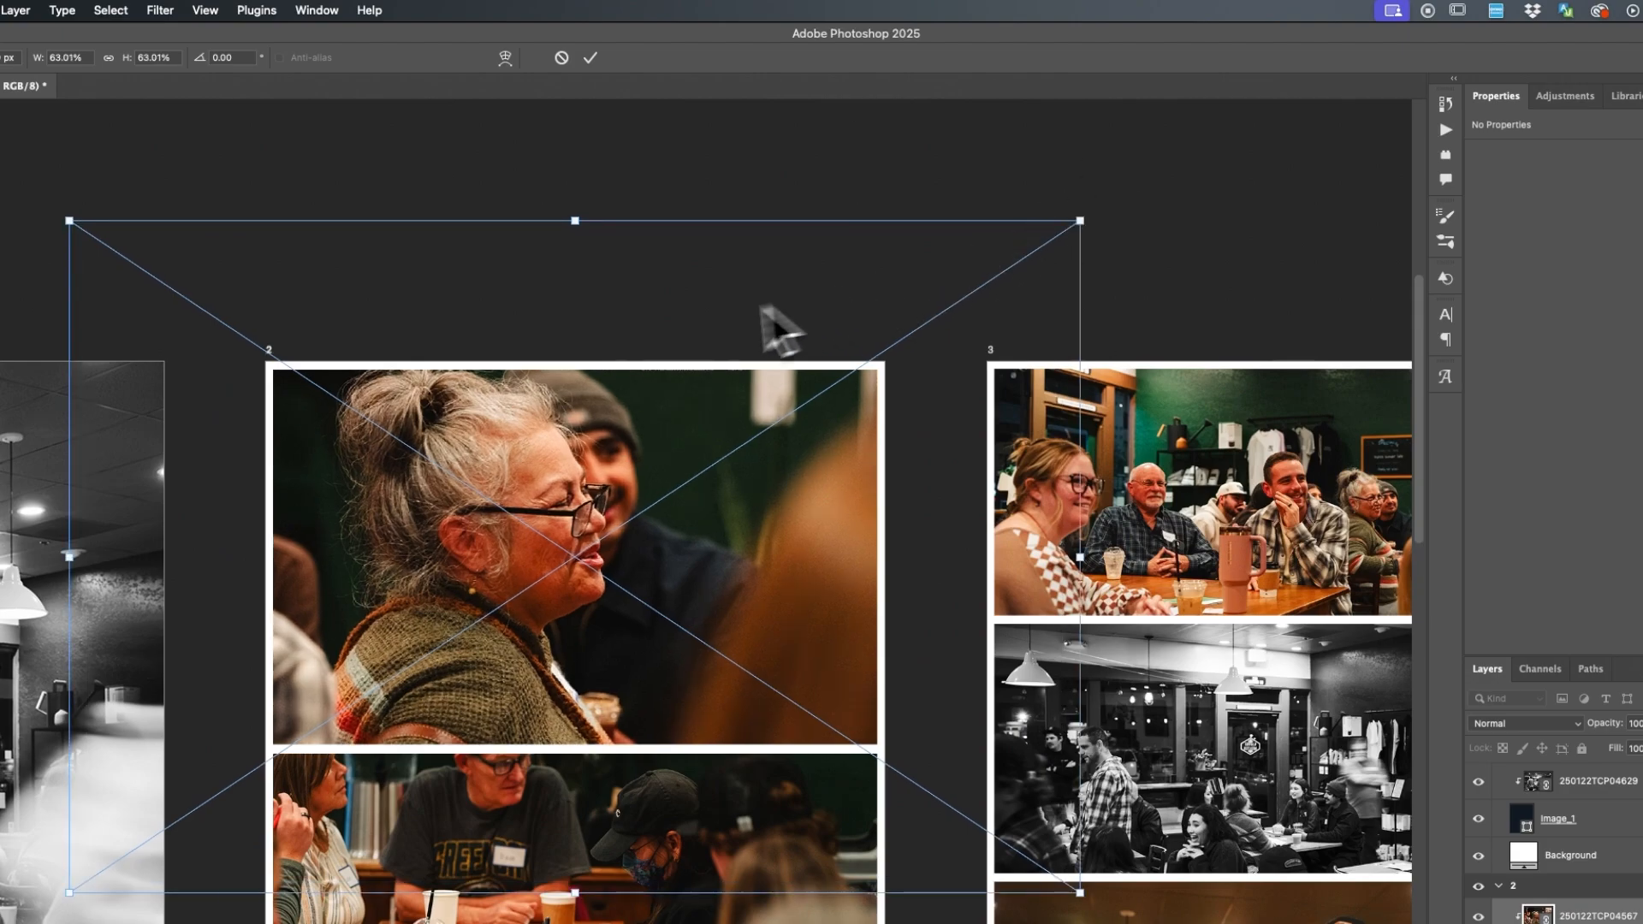
{"action": "left_click_drag", "start_coordinate": [671, 317], "coordinate": [861, 312]}
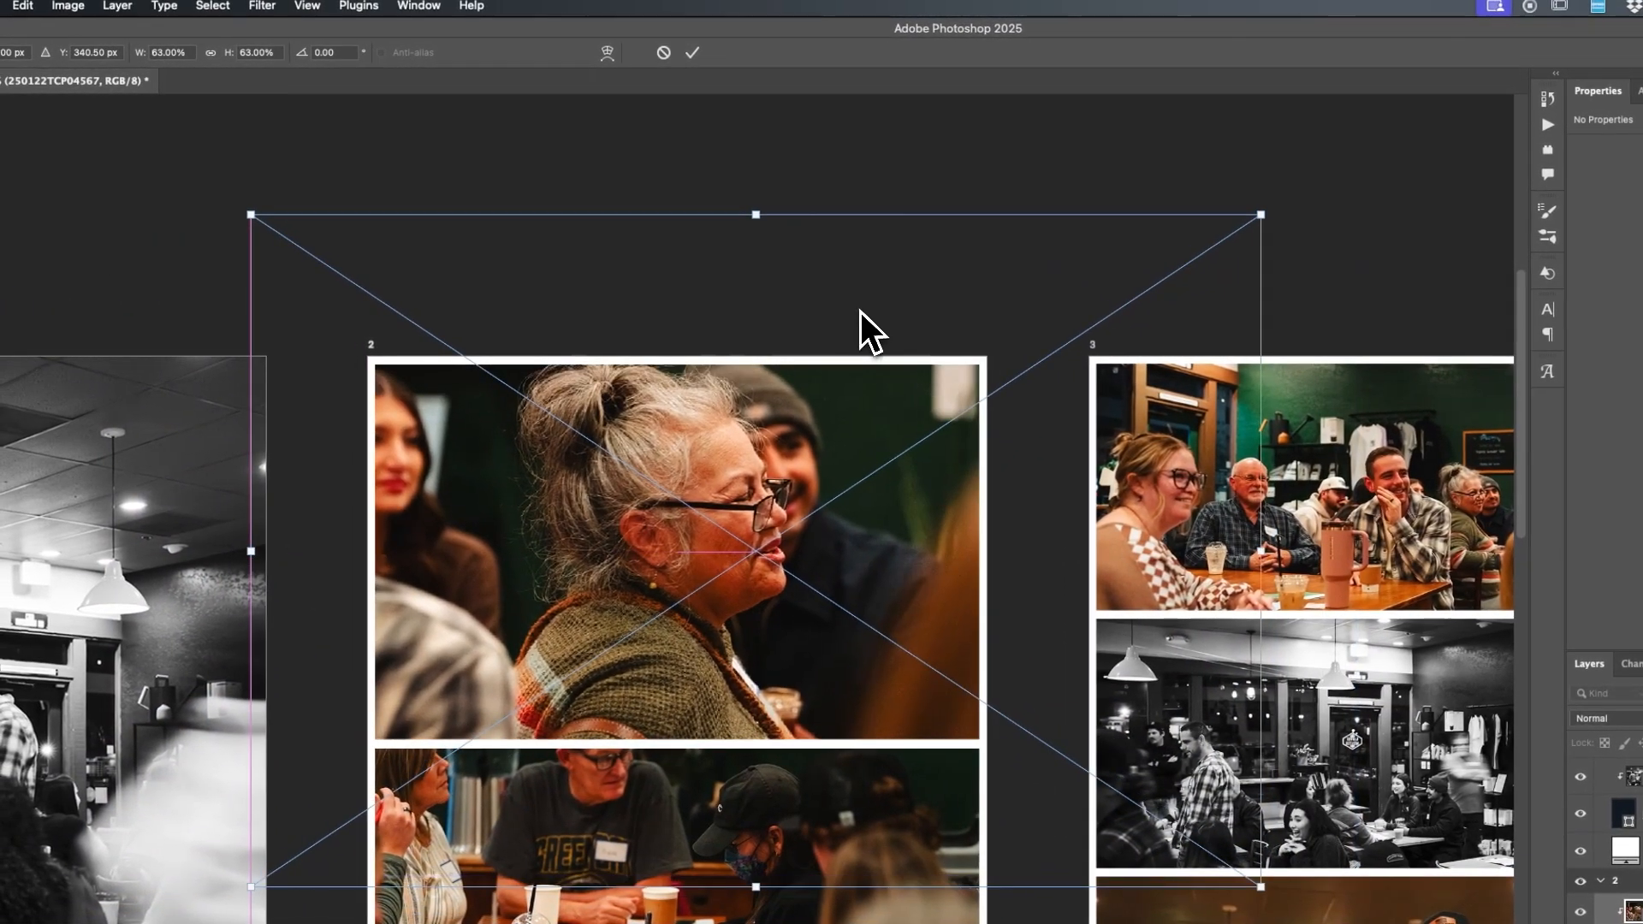
{"action": "key", "text": "Return"}
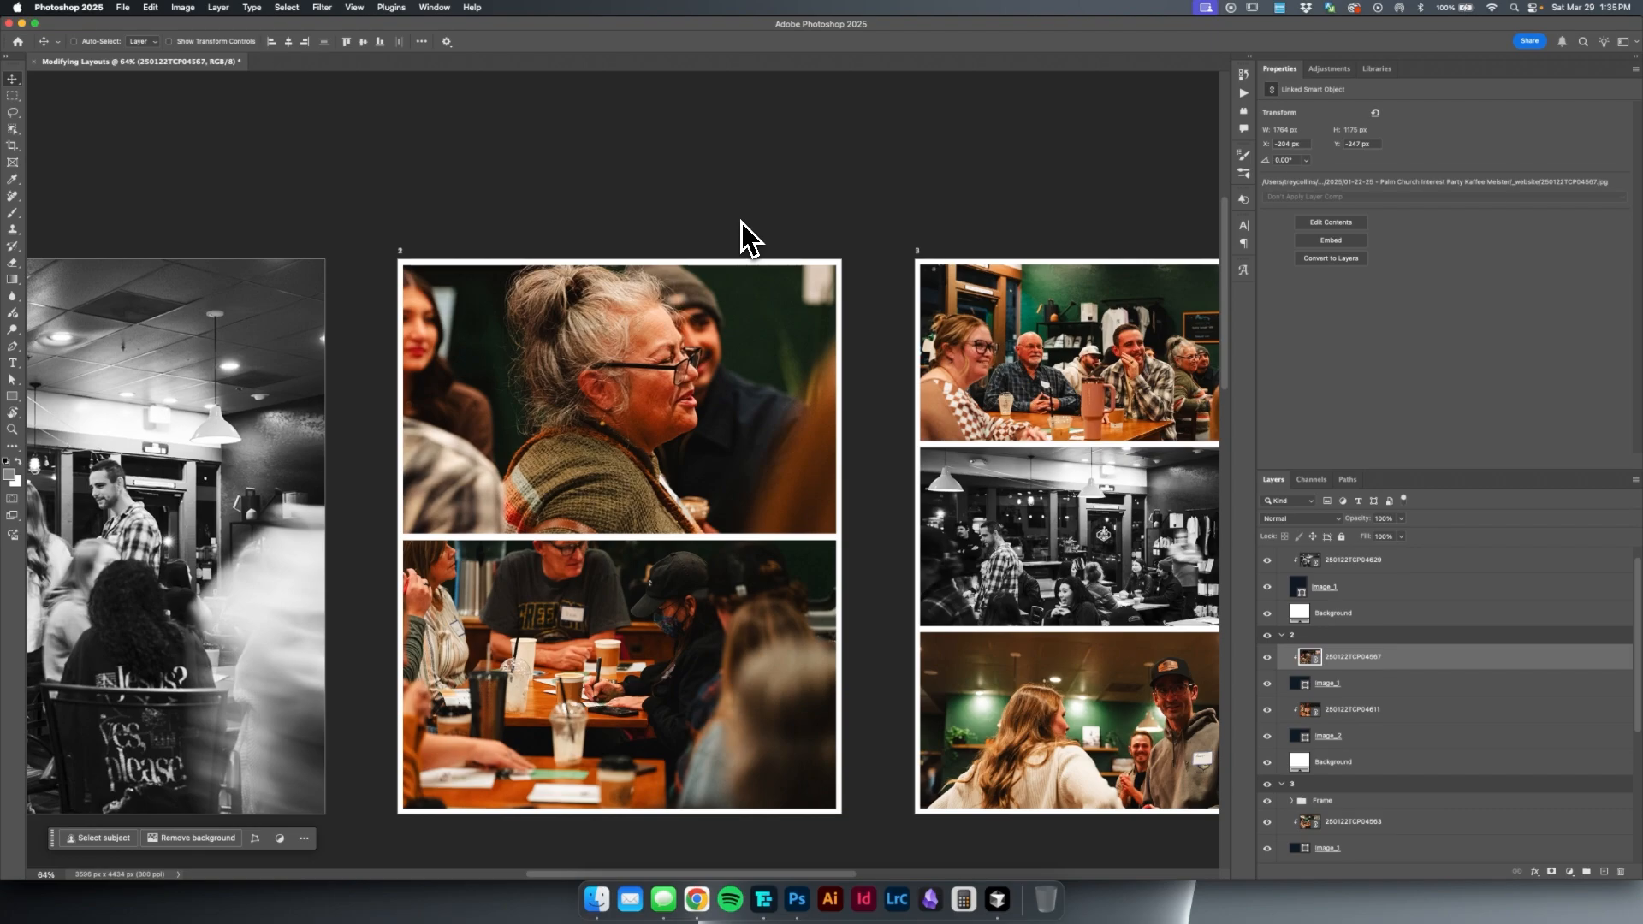
- Undo the enlargement of the upper photo on artboard 2
{"action": "key", "text": "super+z"}
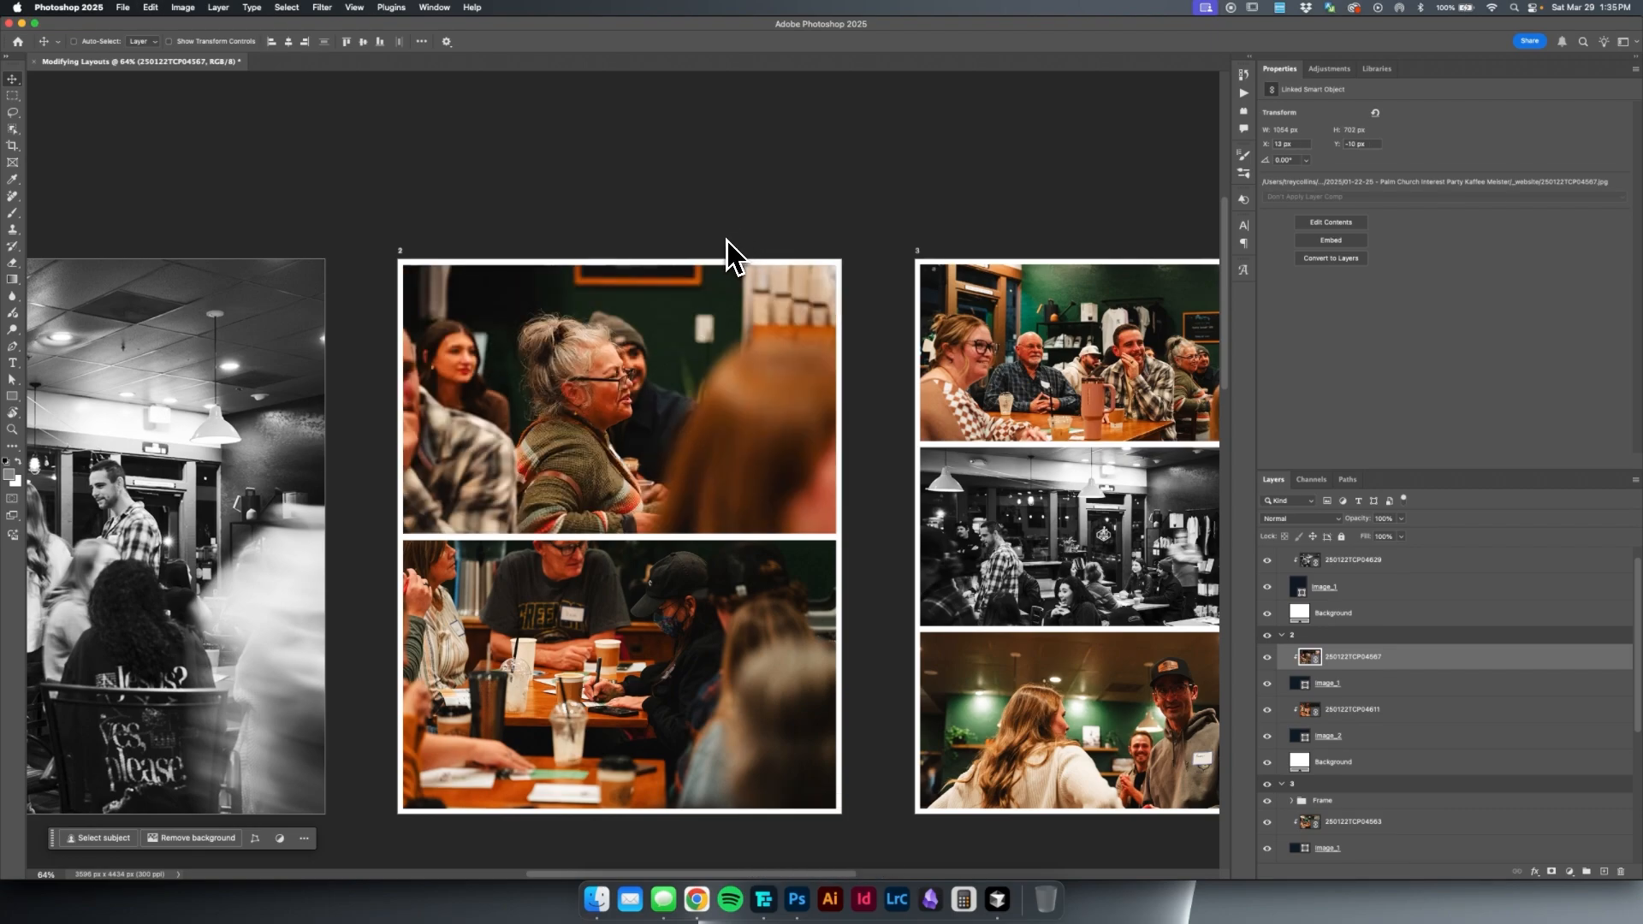
{"action": "key", "text": "super+z"}
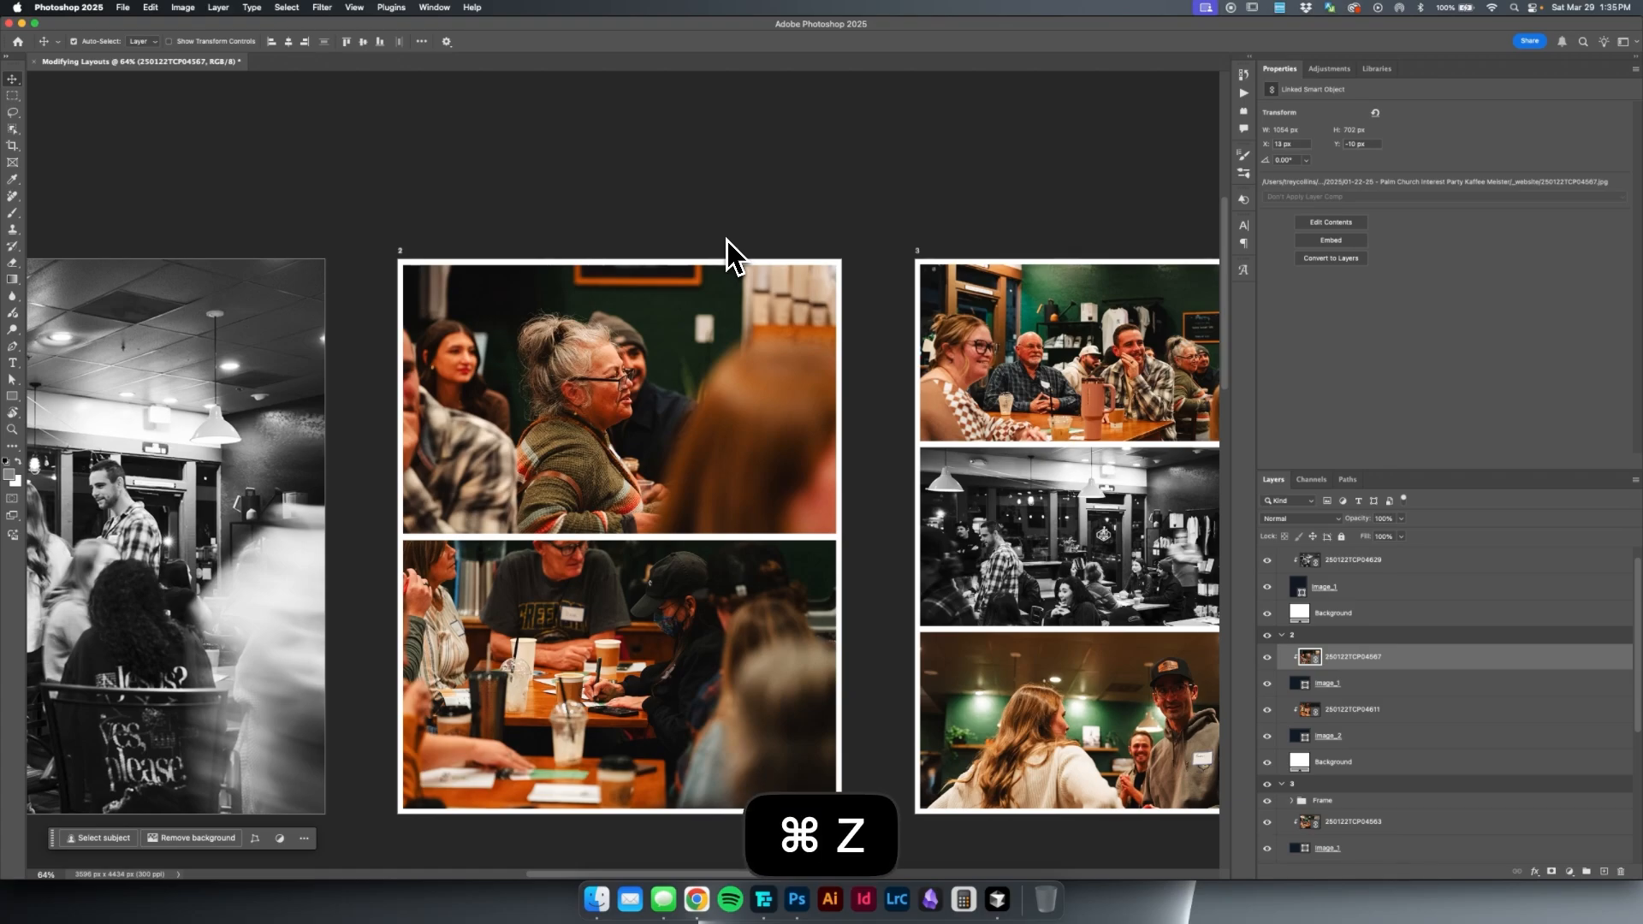
{"action": "key", "text": "super+z"}
{"action": "key", "text": "super+shift+z"}
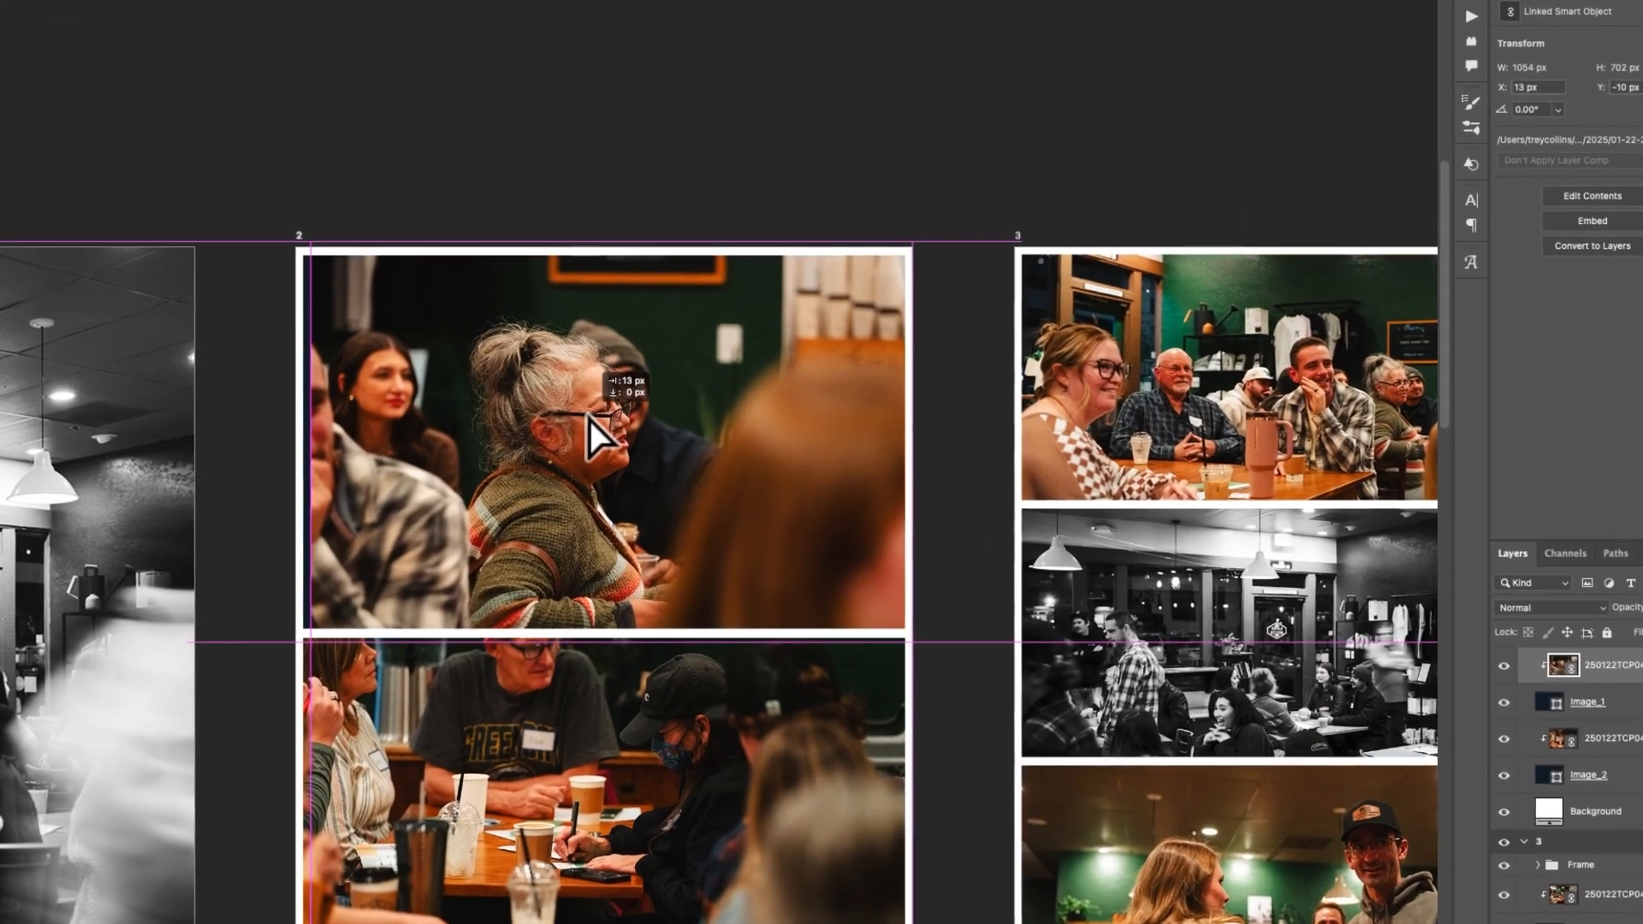
- Enlarge the upper photo on artboard 2 to about 1270 × 846 px and shift it rightward within its frame
{"action": "left_click", "coordinate": [609, 382]}
{"action": "key", "text": "super+t"}
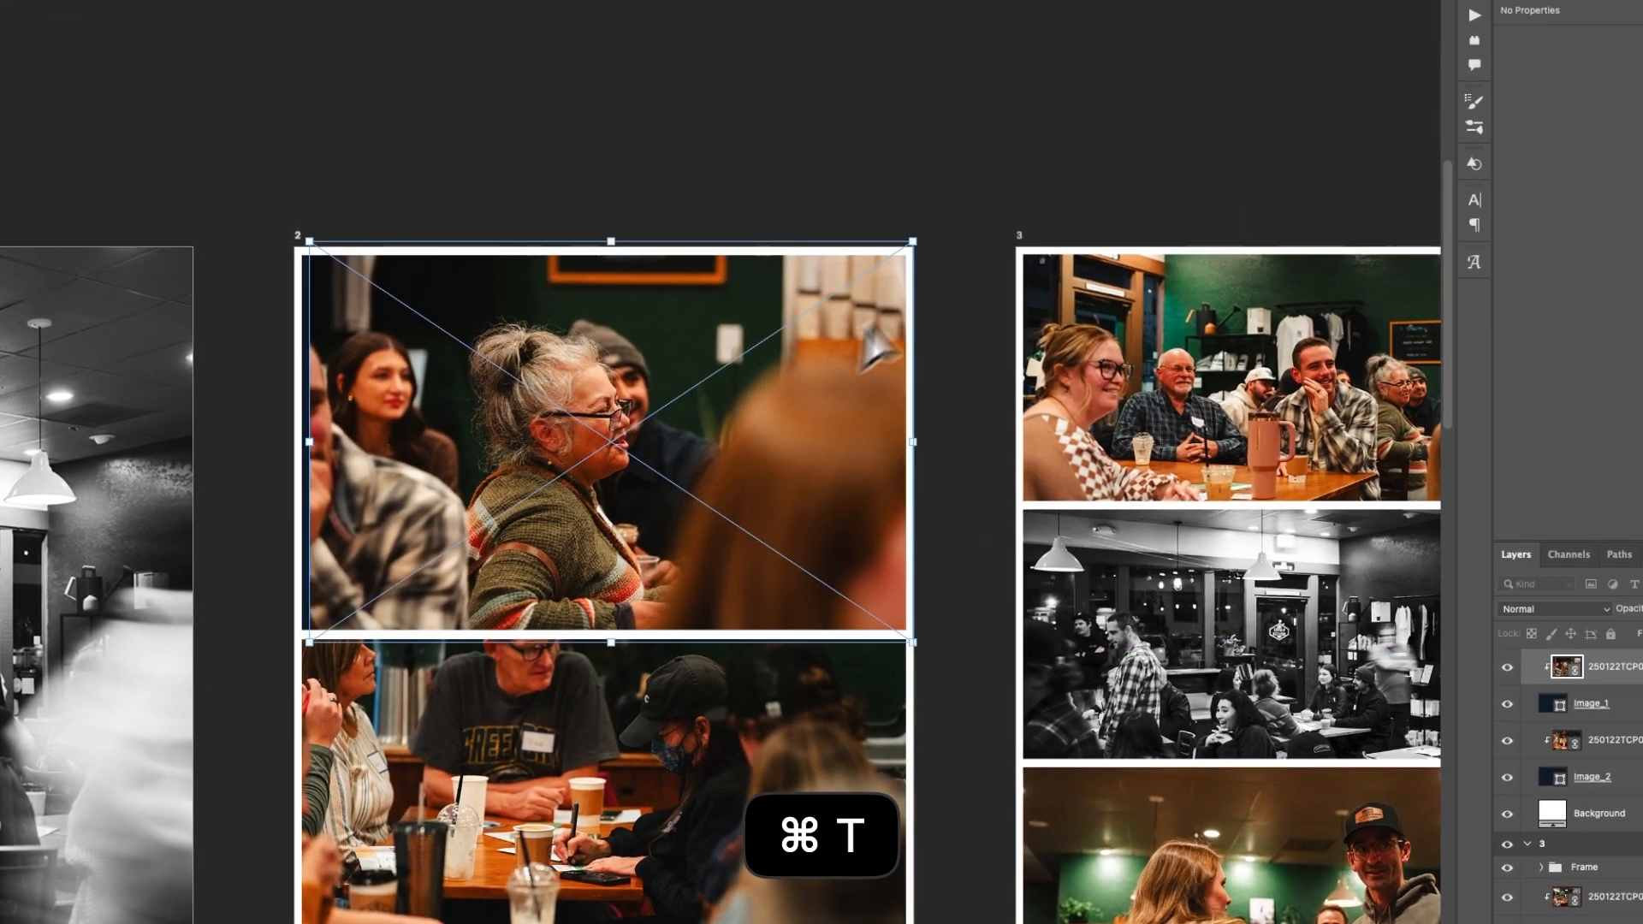
{"action": "left_click_drag", "start_coordinate": [910, 238], "coordinate": [1038, 172]}
{"action": "left_click_drag", "start_coordinate": [836, 296], "coordinate": [874, 296]}
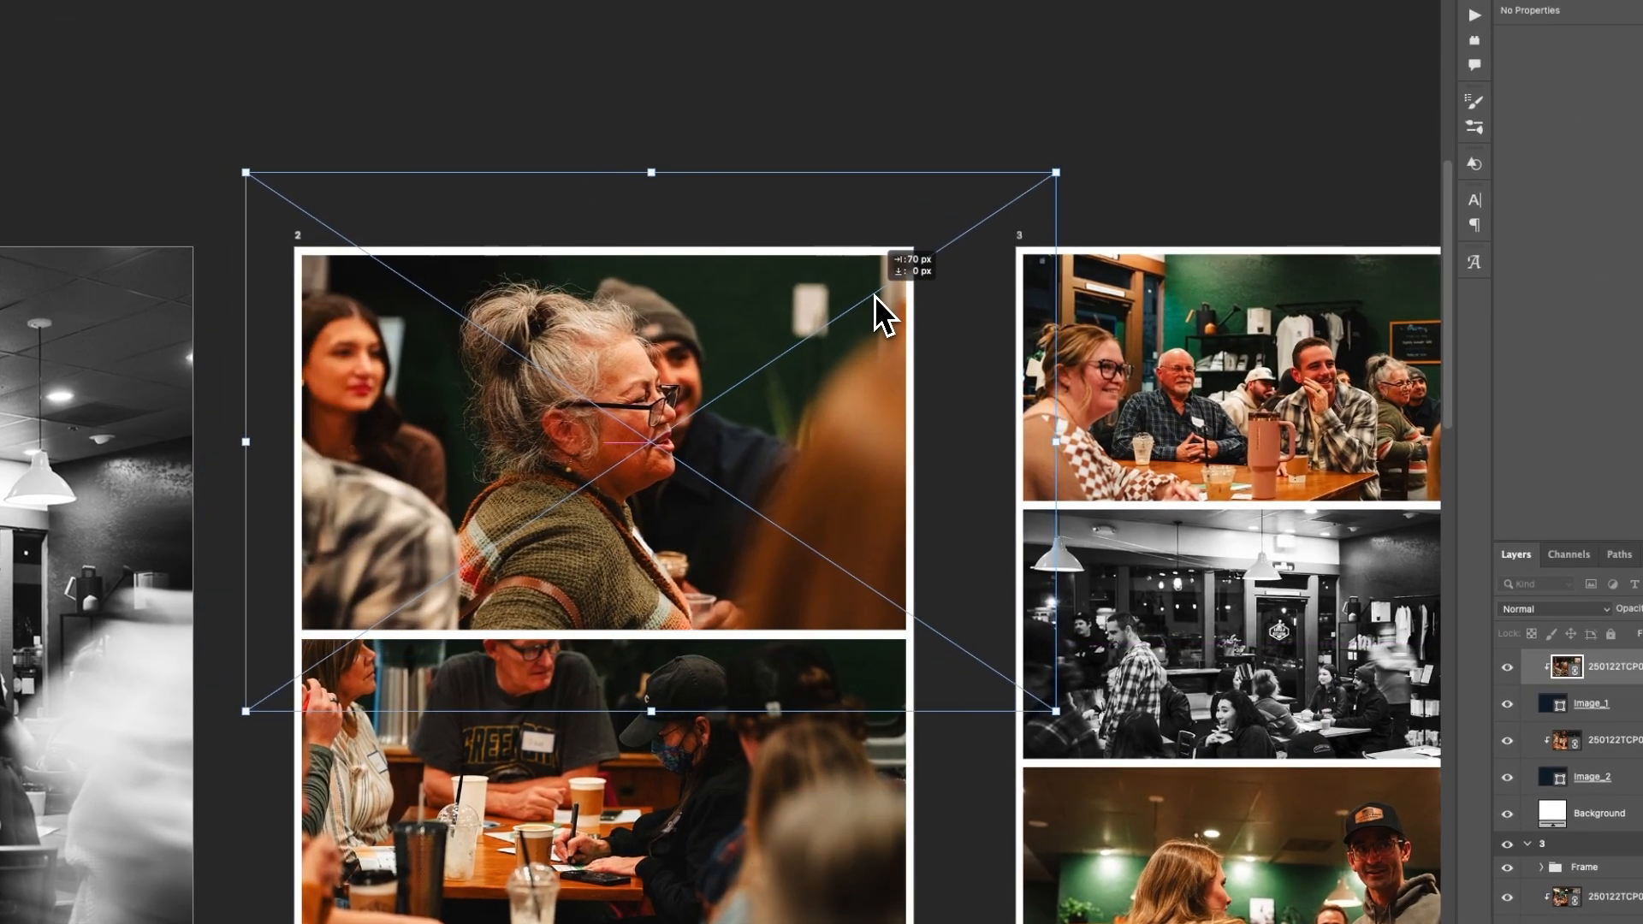
{"action": "left_click_drag", "start_coordinate": [1056, 172], "coordinate": [1016, 200]}
{"action": "key", "text": "Return"}
- Enlarge the lower photo on artboard 2 and reposition it so the writing hands and coffee cups fill its frame
{"action": "key", "text": "space"}
{"action": "left_click_drag", "start_coordinate": [804, 515], "coordinate": [818, 193]}
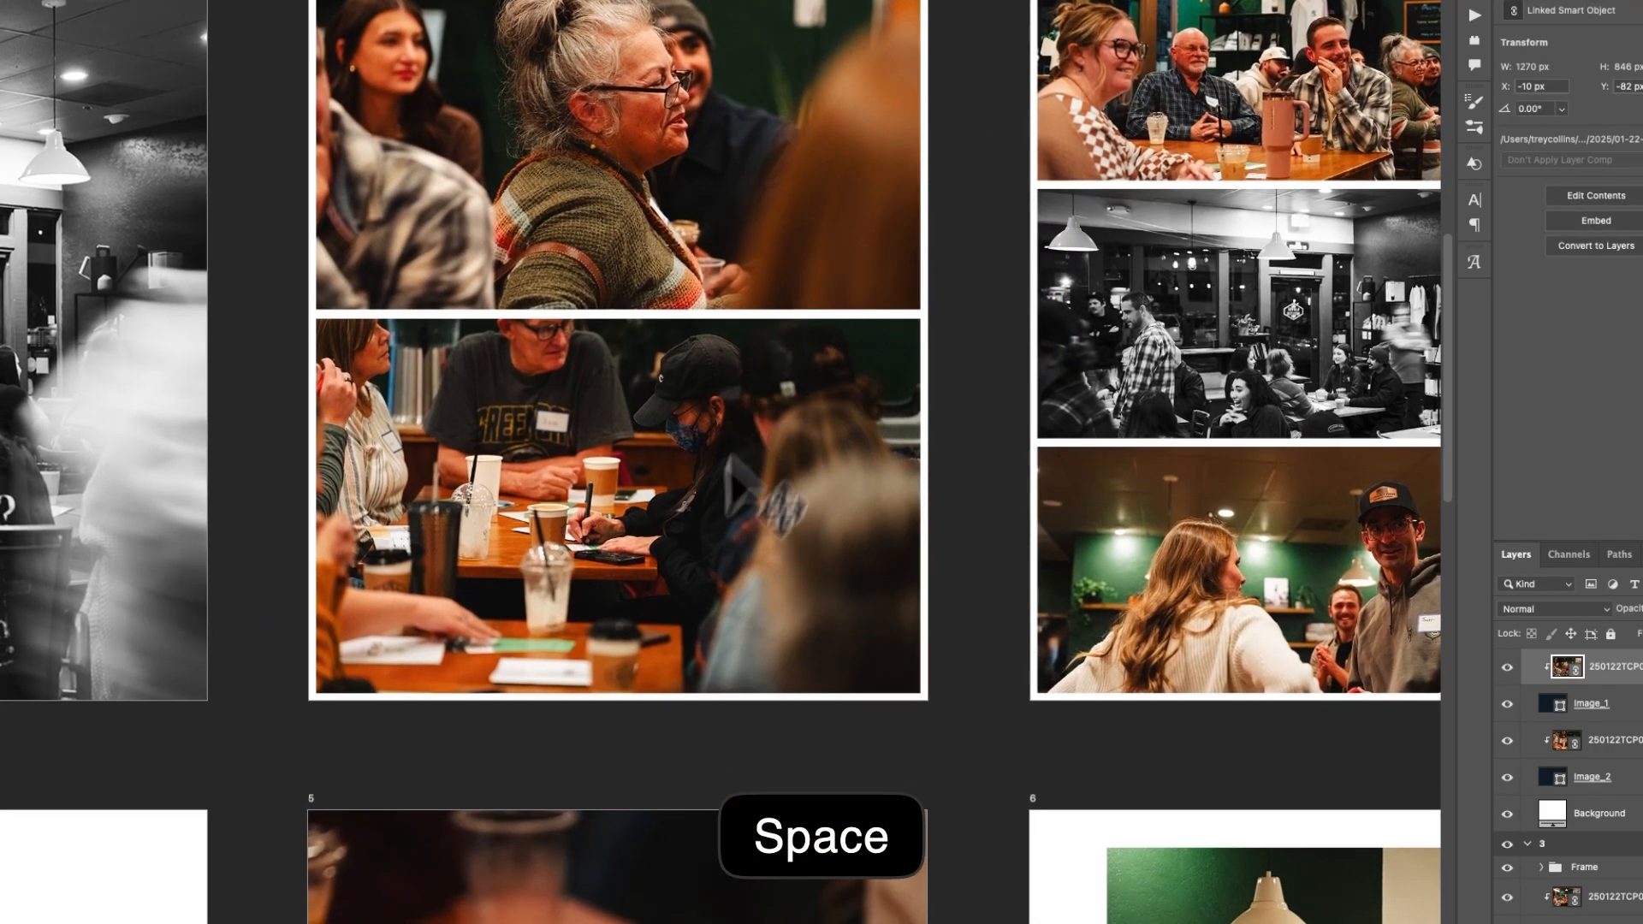
{"action": "left_click", "coordinate": [655, 543]}
{"action": "key", "text": "super+t"}
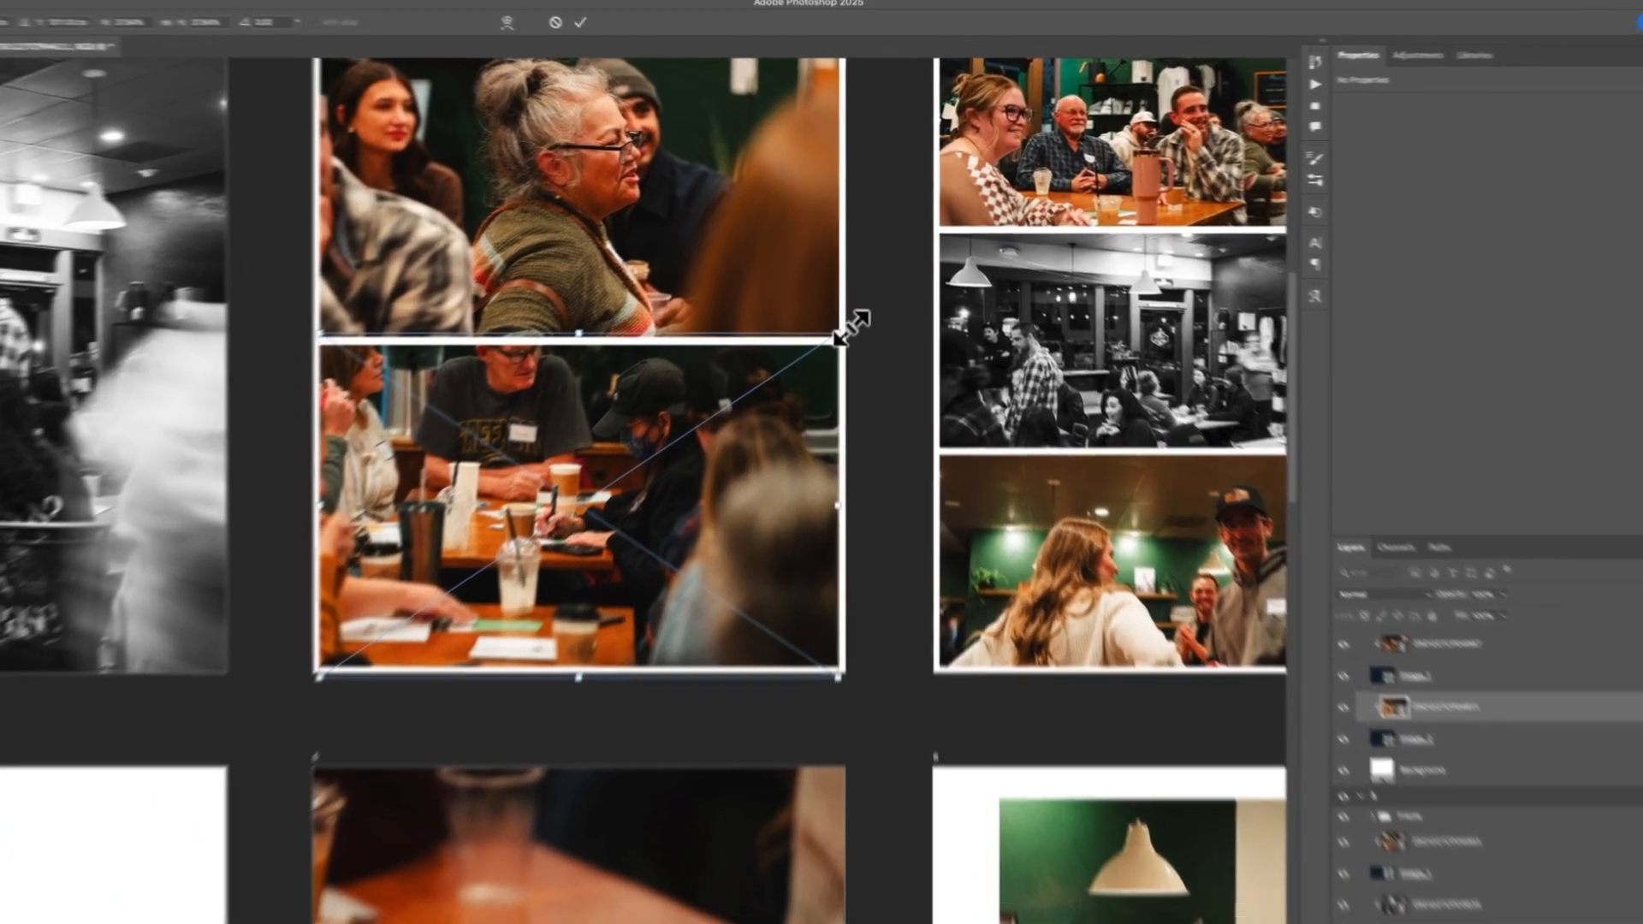
{"action": "left_click_drag", "start_coordinate": [846, 302], "coordinate": [1071, 151]}
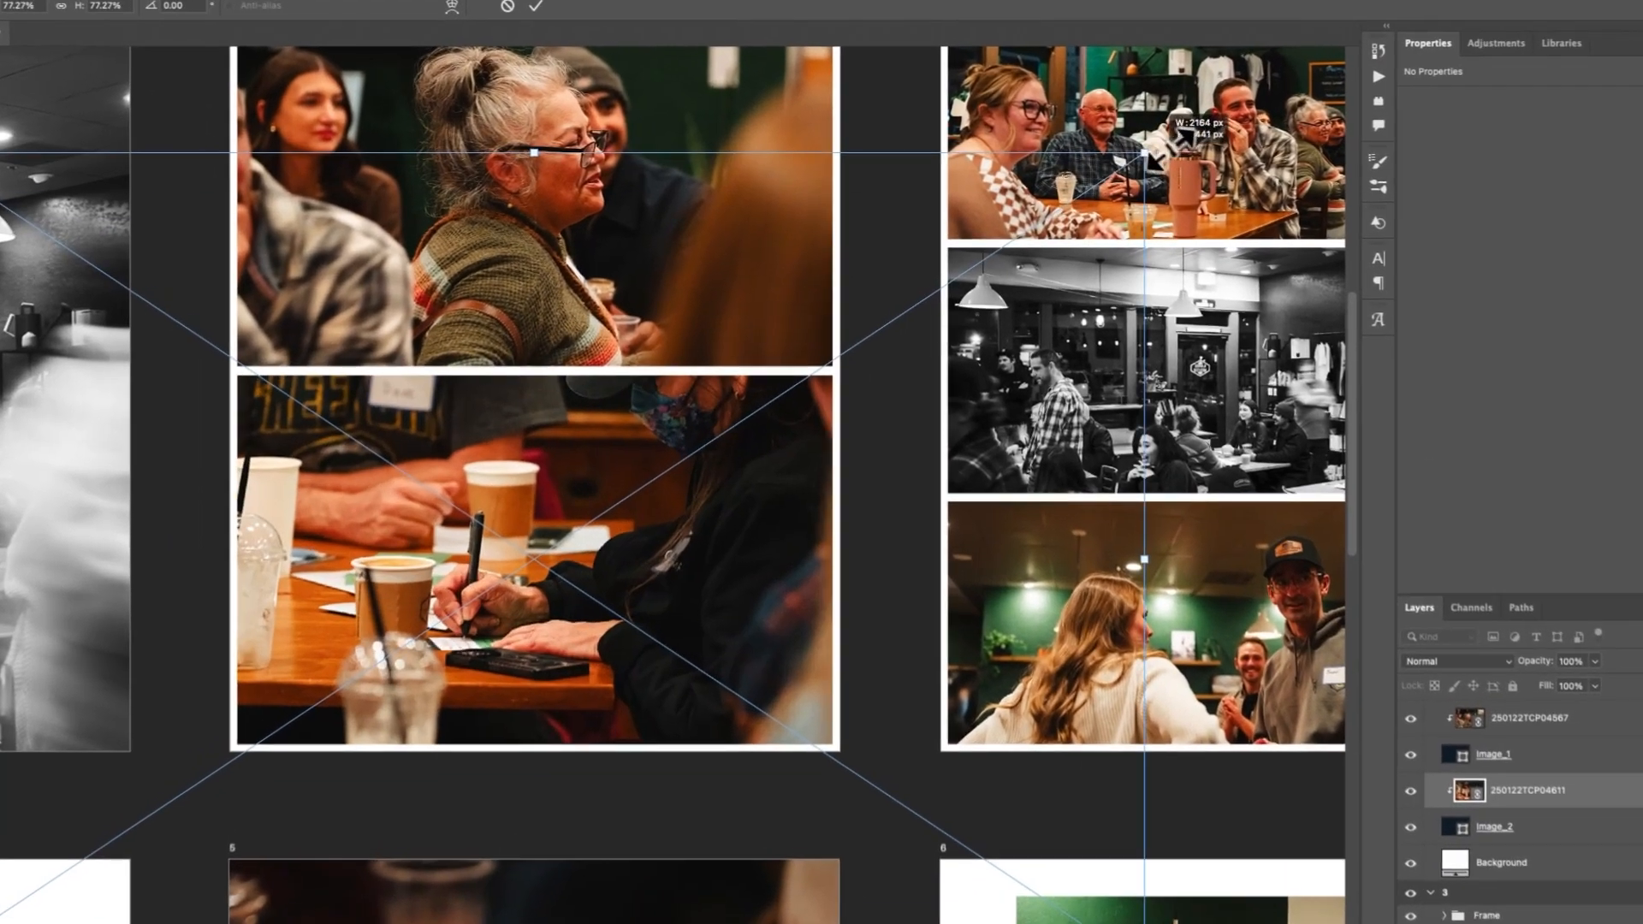
{"action": "left_click_drag", "start_coordinate": [783, 421], "coordinate": [823, 372]}
{"action": "left_click_drag", "start_coordinate": [830, 439], "coordinate": [813, 430]}
{"action": "key", "text": "Return"}
- Enlarge the top photo on artboard 3 to about 1558 × 1038 px and reposition it around the seated group
{"action": "key", "text": "space"}
{"action": "left_click_drag", "start_coordinate": [1076, 373], "coordinate": [520, 636]}
{"action": "left_click_drag", "start_coordinate": [814, 469], "coordinate": [646, 469]}
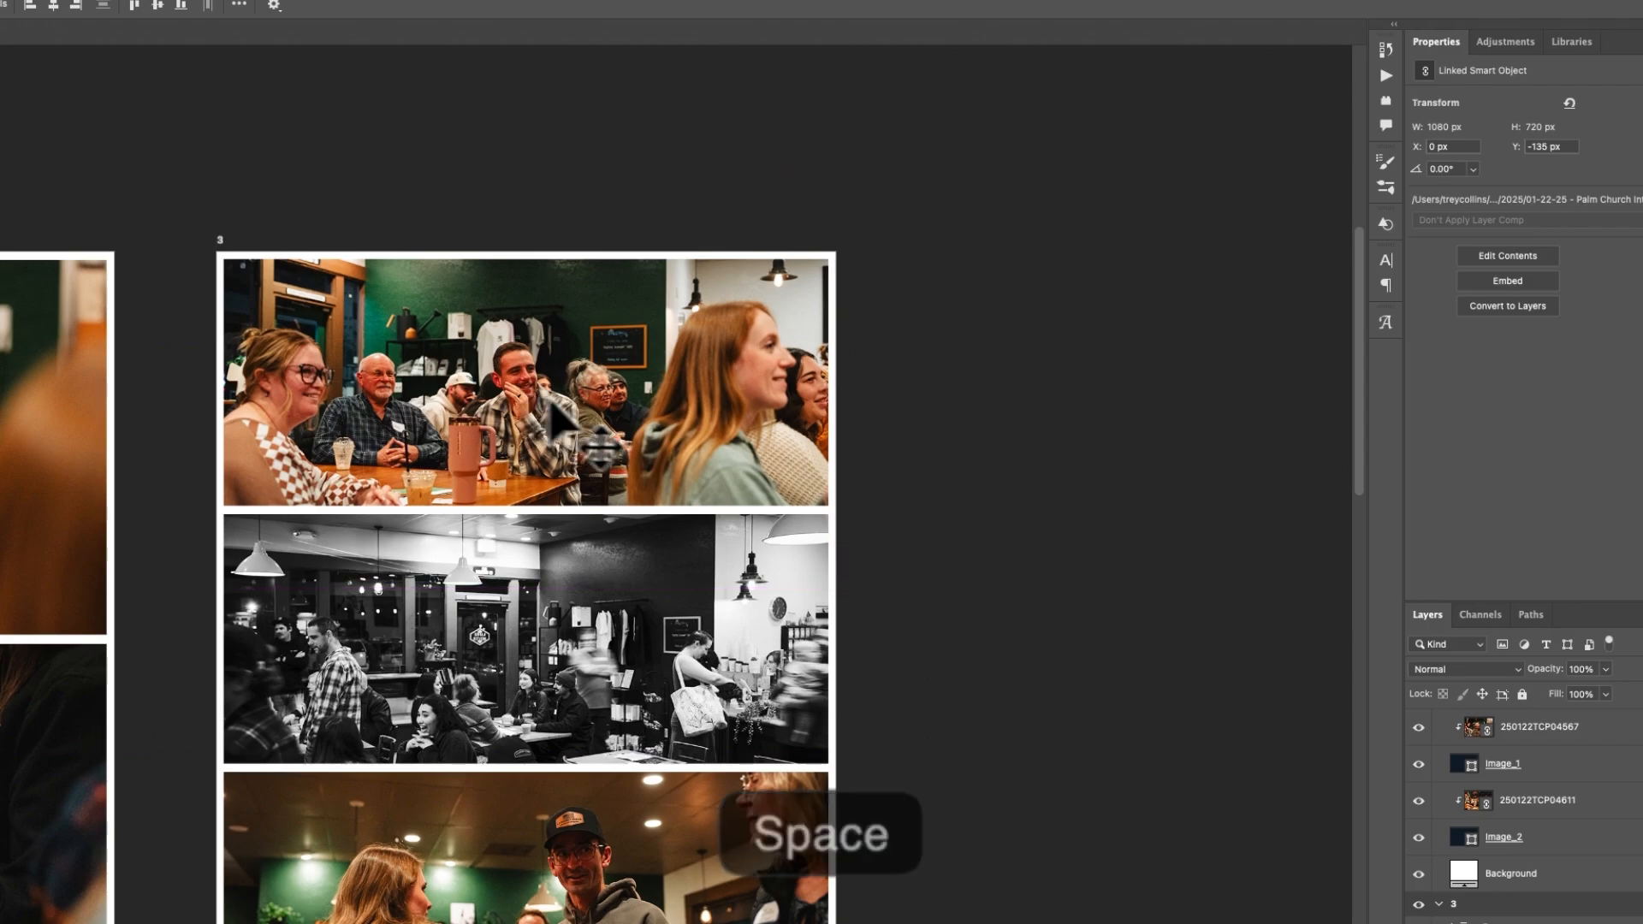
{"action": "key", "text": "super+t"}
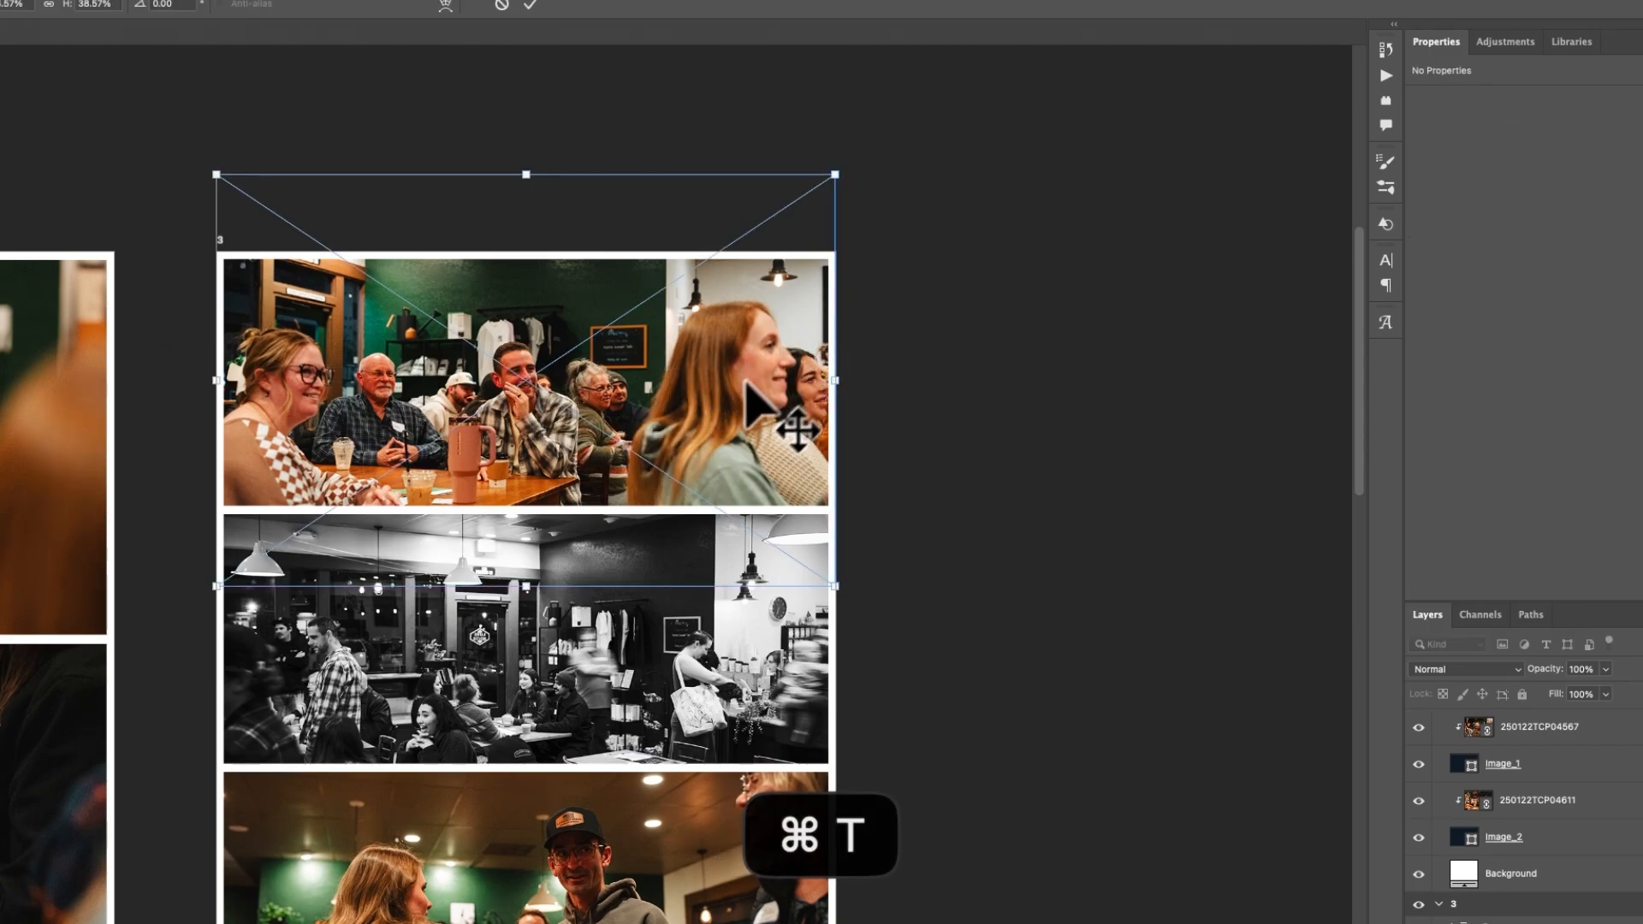
{"action": "left_click_drag", "start_coordinate": [836, 174], "coordinate": [1122, 73]}
{"action": "left_click_drag", "start_coordinate": [836, 271], "coordinate": [836, 327]}
{"action": "left_click_drag", "start_coordinate": [1076, 643], "coordinate": [1109, 666]}
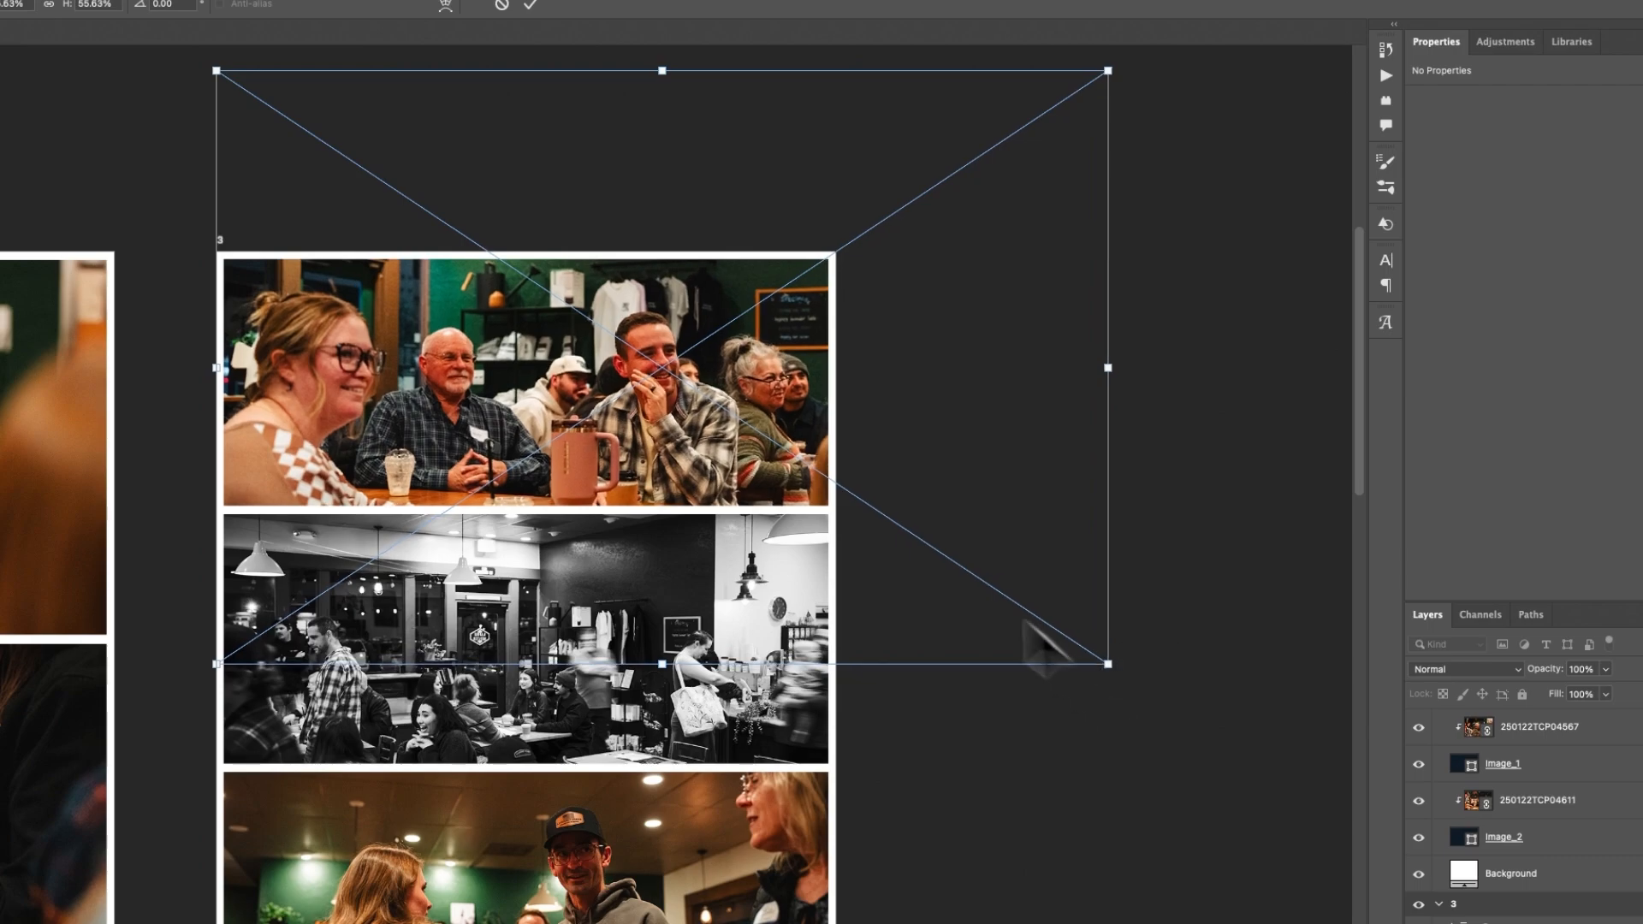
{"action": "left_click_drag", "start_coordinate": [804, 467], "coordinate": [822, 427]}
{"action": "key", "text": "Return"}
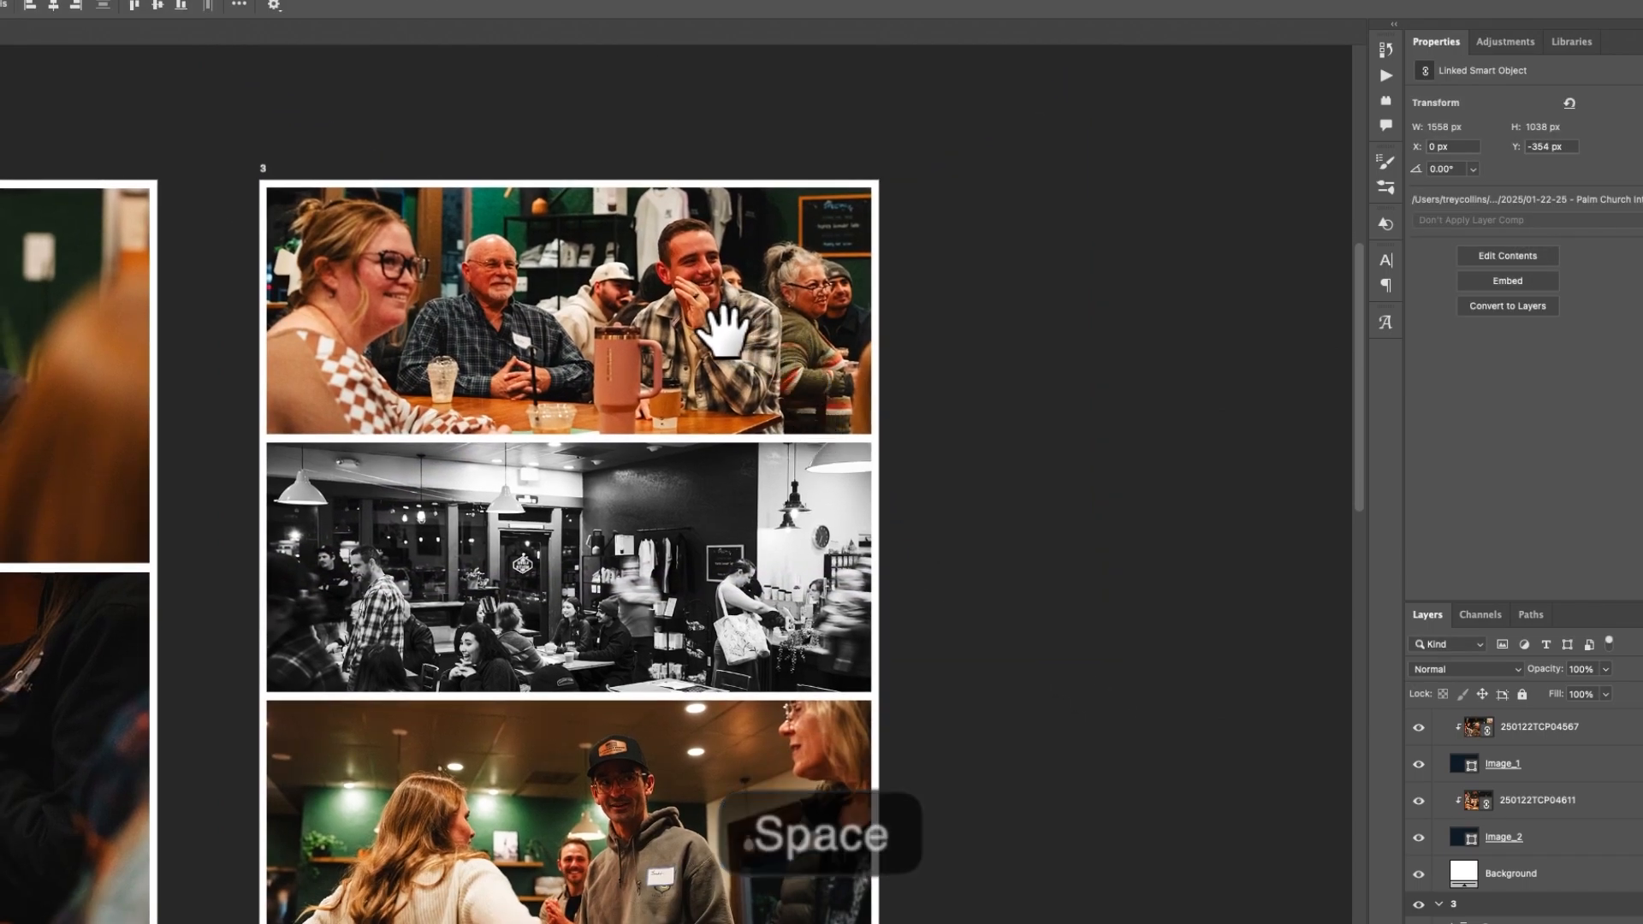
- Fine-tune the top photo on artboard 3 to 55.98% scale and commit the transform
{"action": "key", "text": "super+t"}
{"action": "mouse_move", "coordinate": [1151, 570]}
{"action": "left_mouse_down"}
{"action": "mouse_move", "coordinate": [1166, 575]}
{"action": "mouse_move", "coordinate": [1152, 571]}
{"action": "left_mouse_up"}
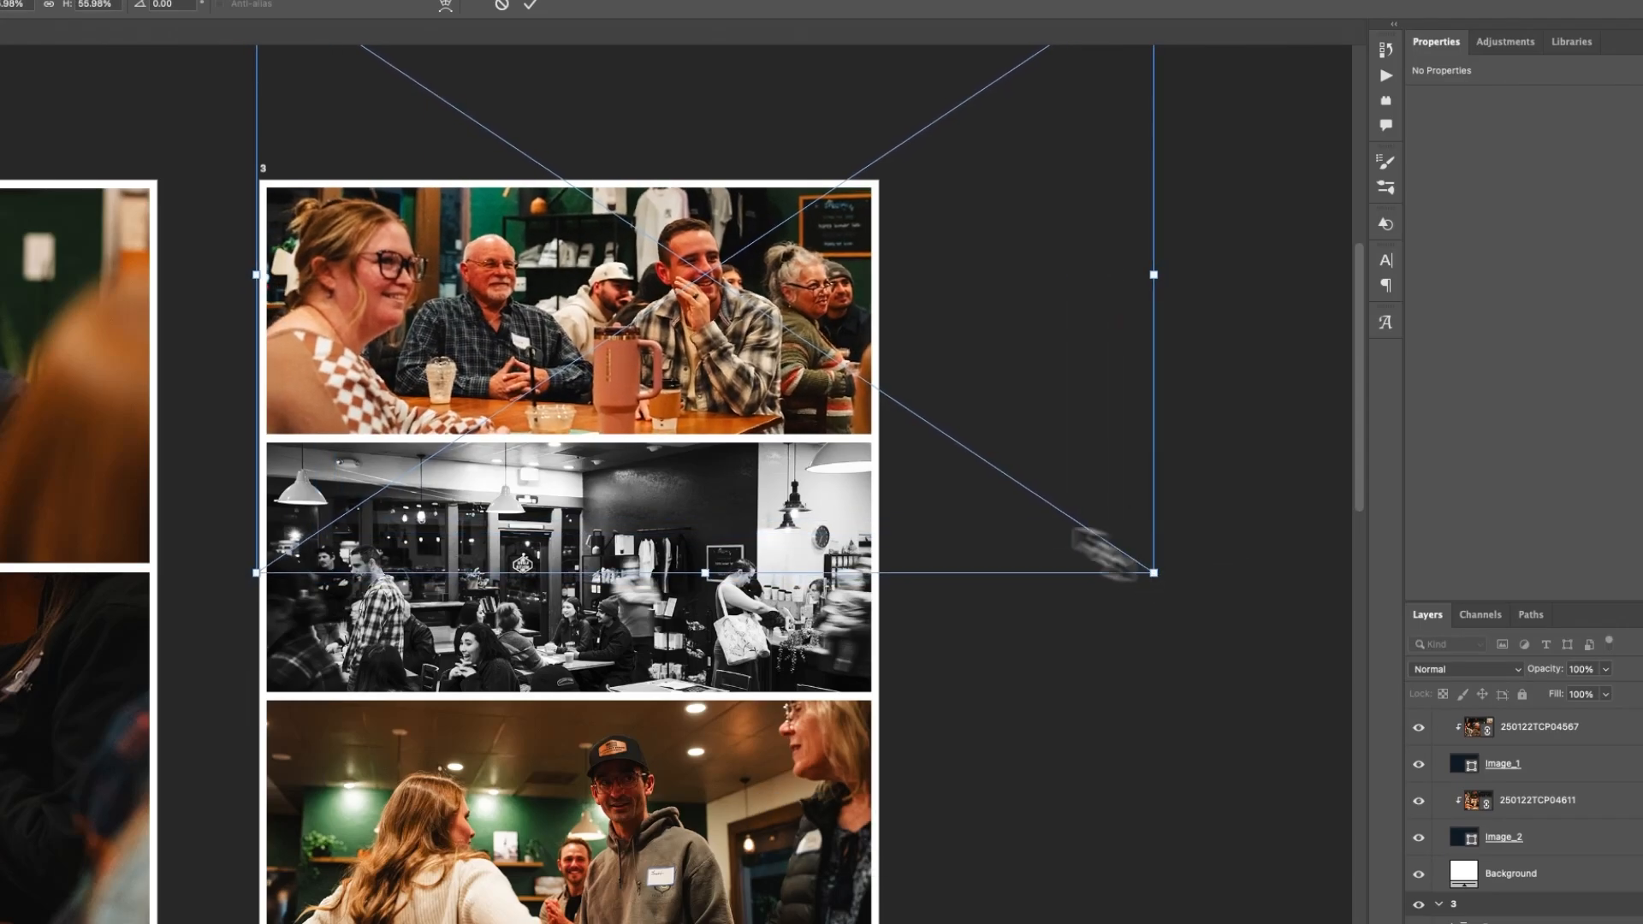
{"action": "left_click_drag", "start_coordinate": [679, 249], "coordinate": [679, 403]}
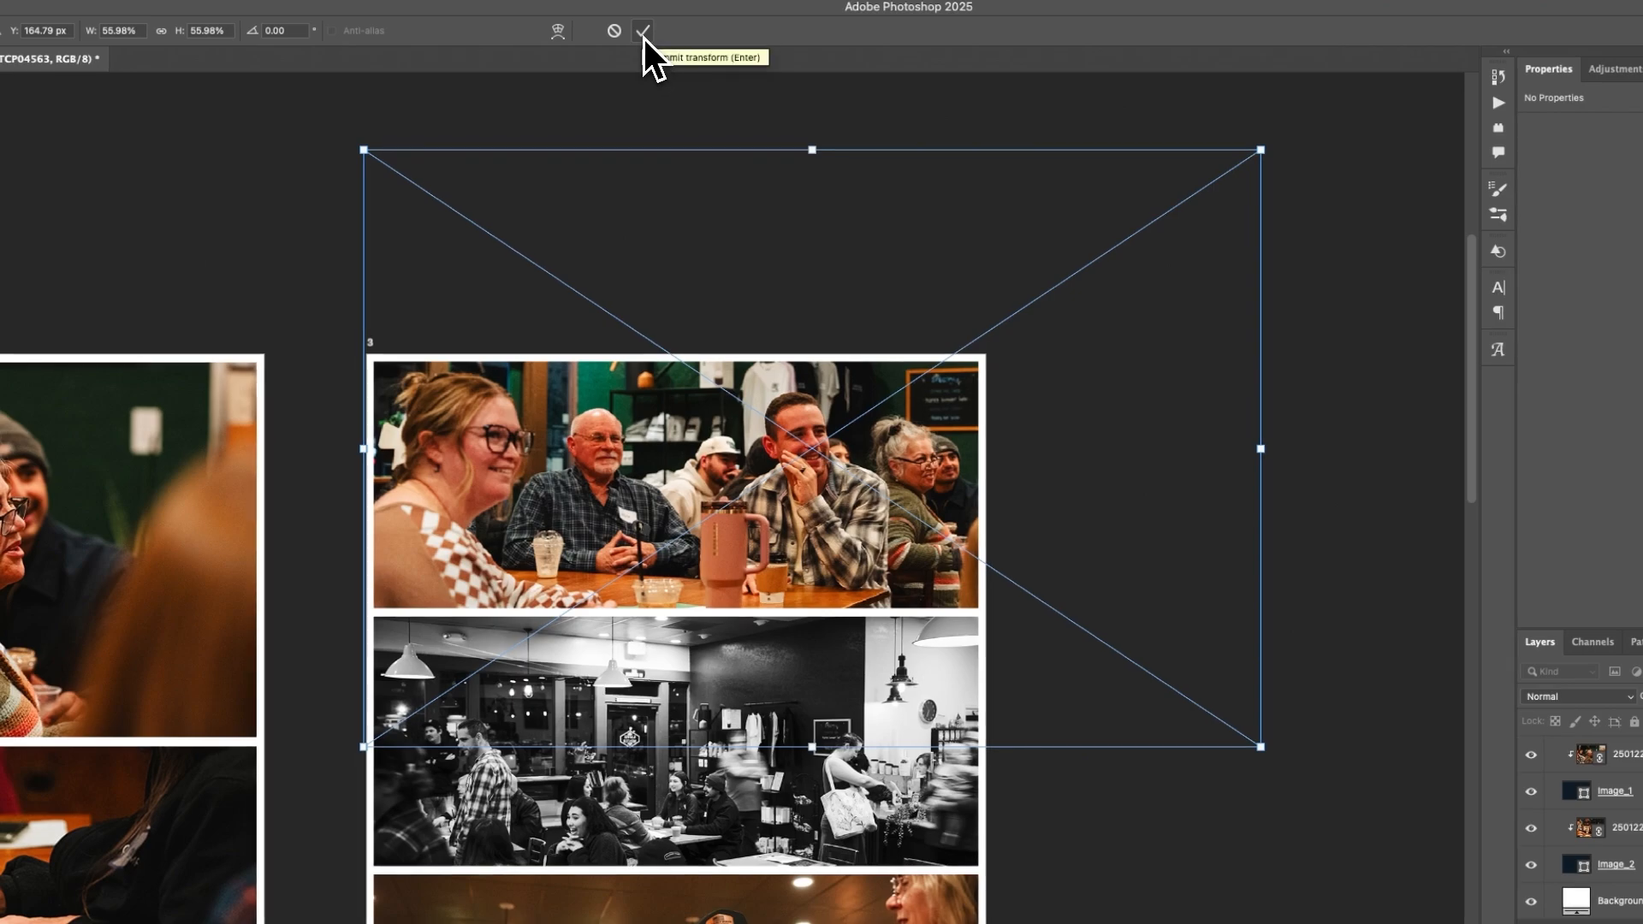
{"action": "left_click", "coordinate": [642, 38]}
- Try moving the middle black-and-white photo on artboard 3 vertically within its frame, and undo the move
{"action": "left_click_drag", "start_coordinate": [862, 633], "coordinate": [881, 301]}
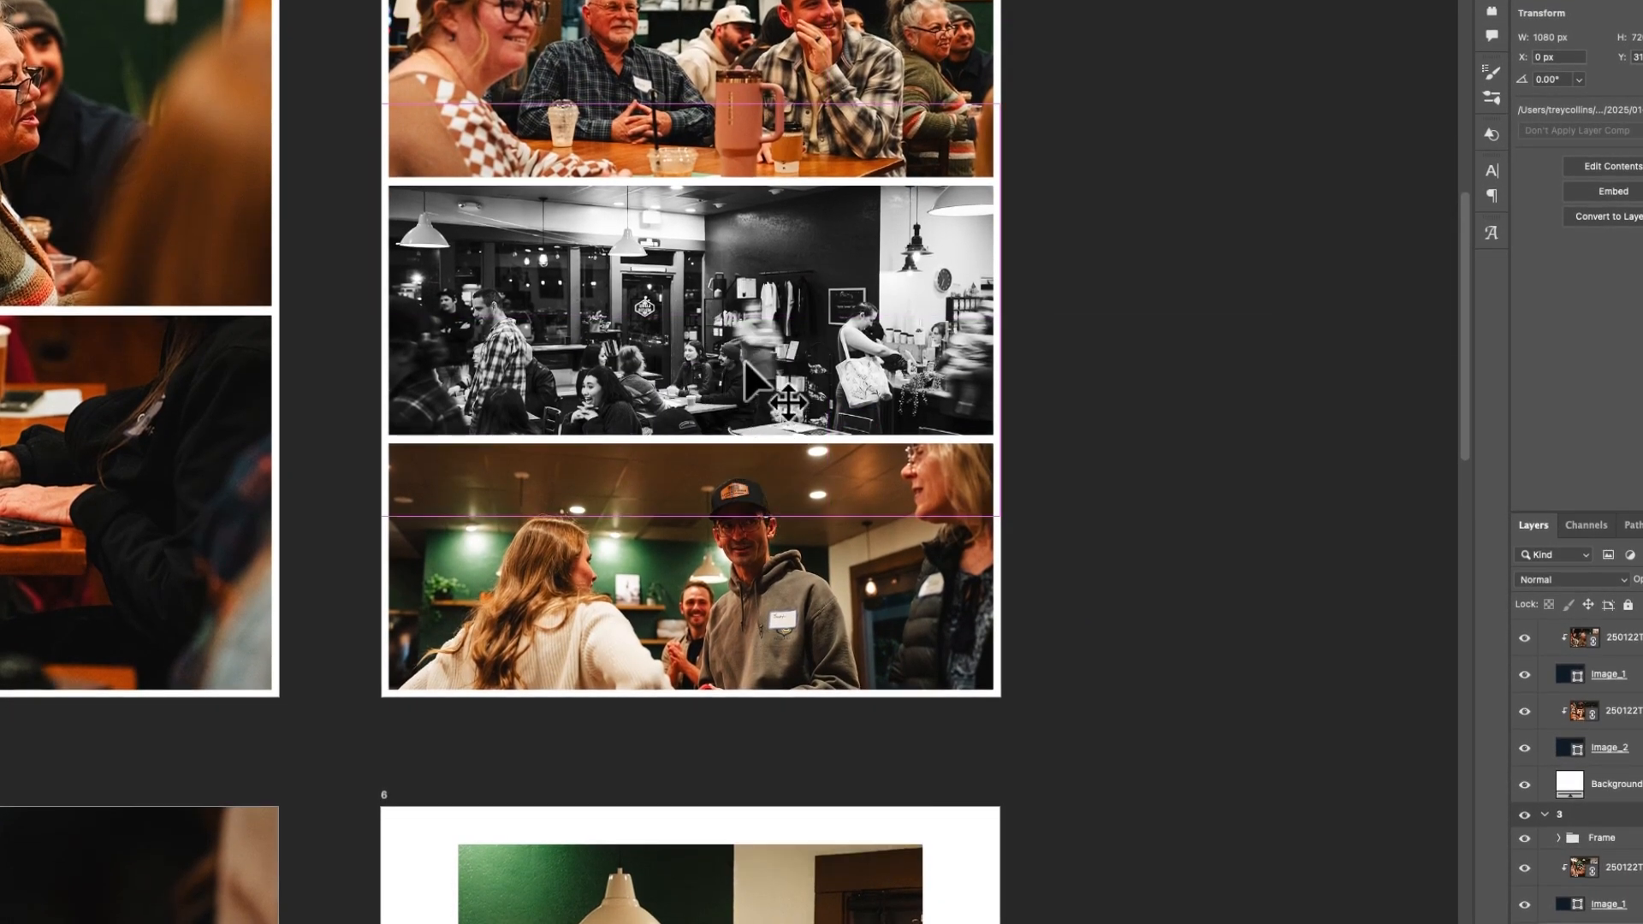
{"action": "left_click_drag", "start_coordinate": [772, 383], "coordinate": [770, 334]}
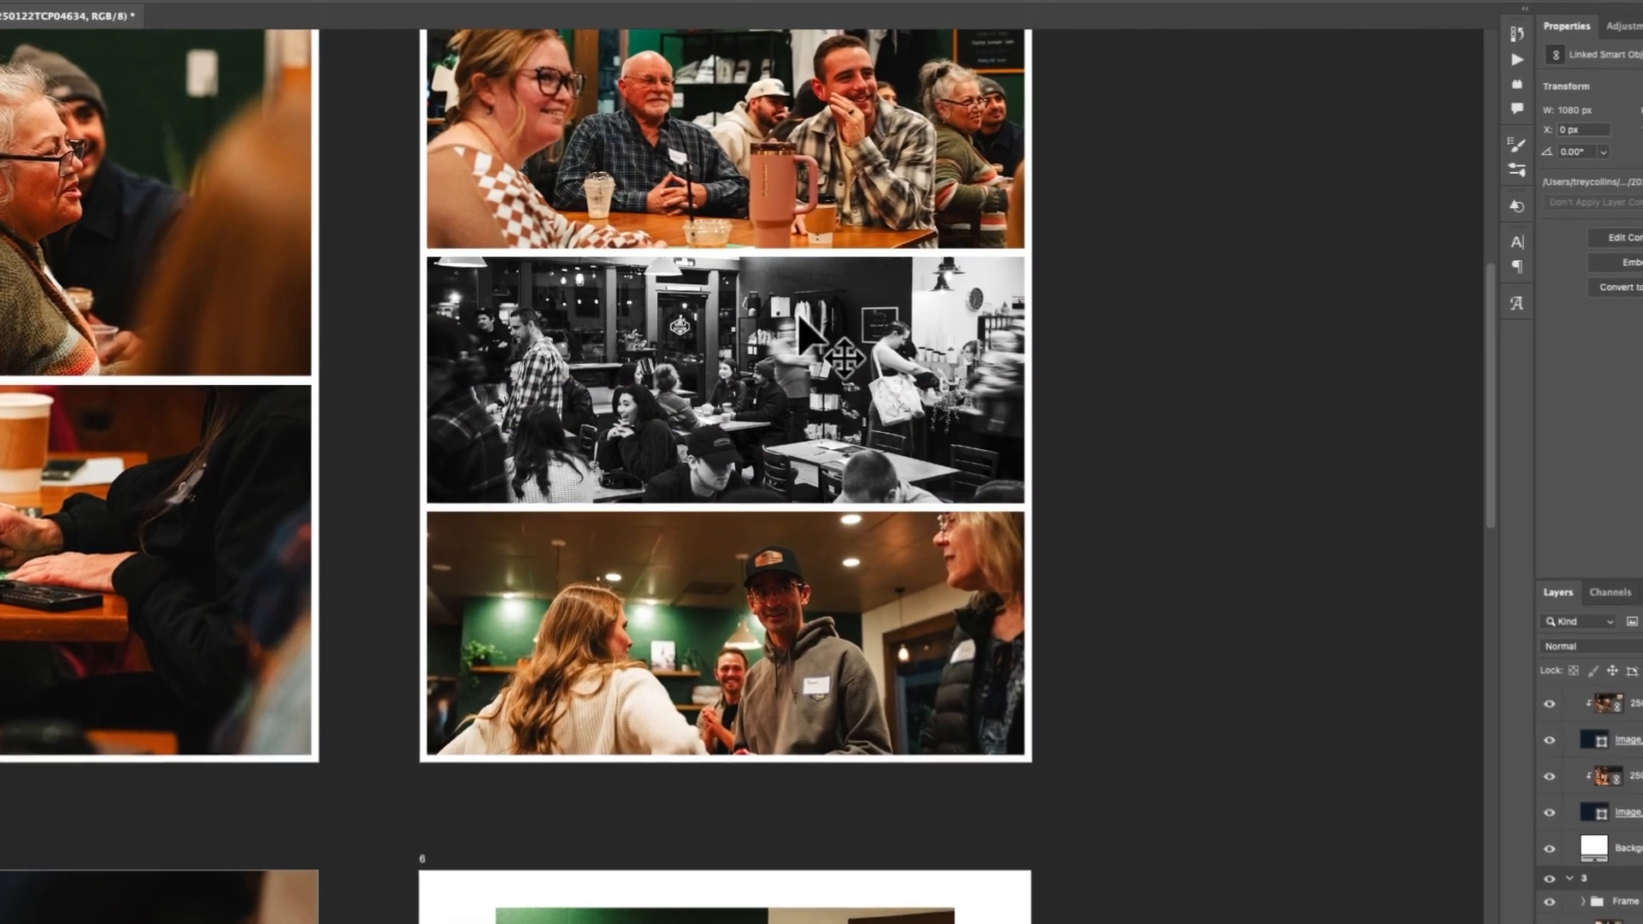
{"action": "left_click_drag", "start_coordinate": [759, 307], "coordinate": [797, 249]}
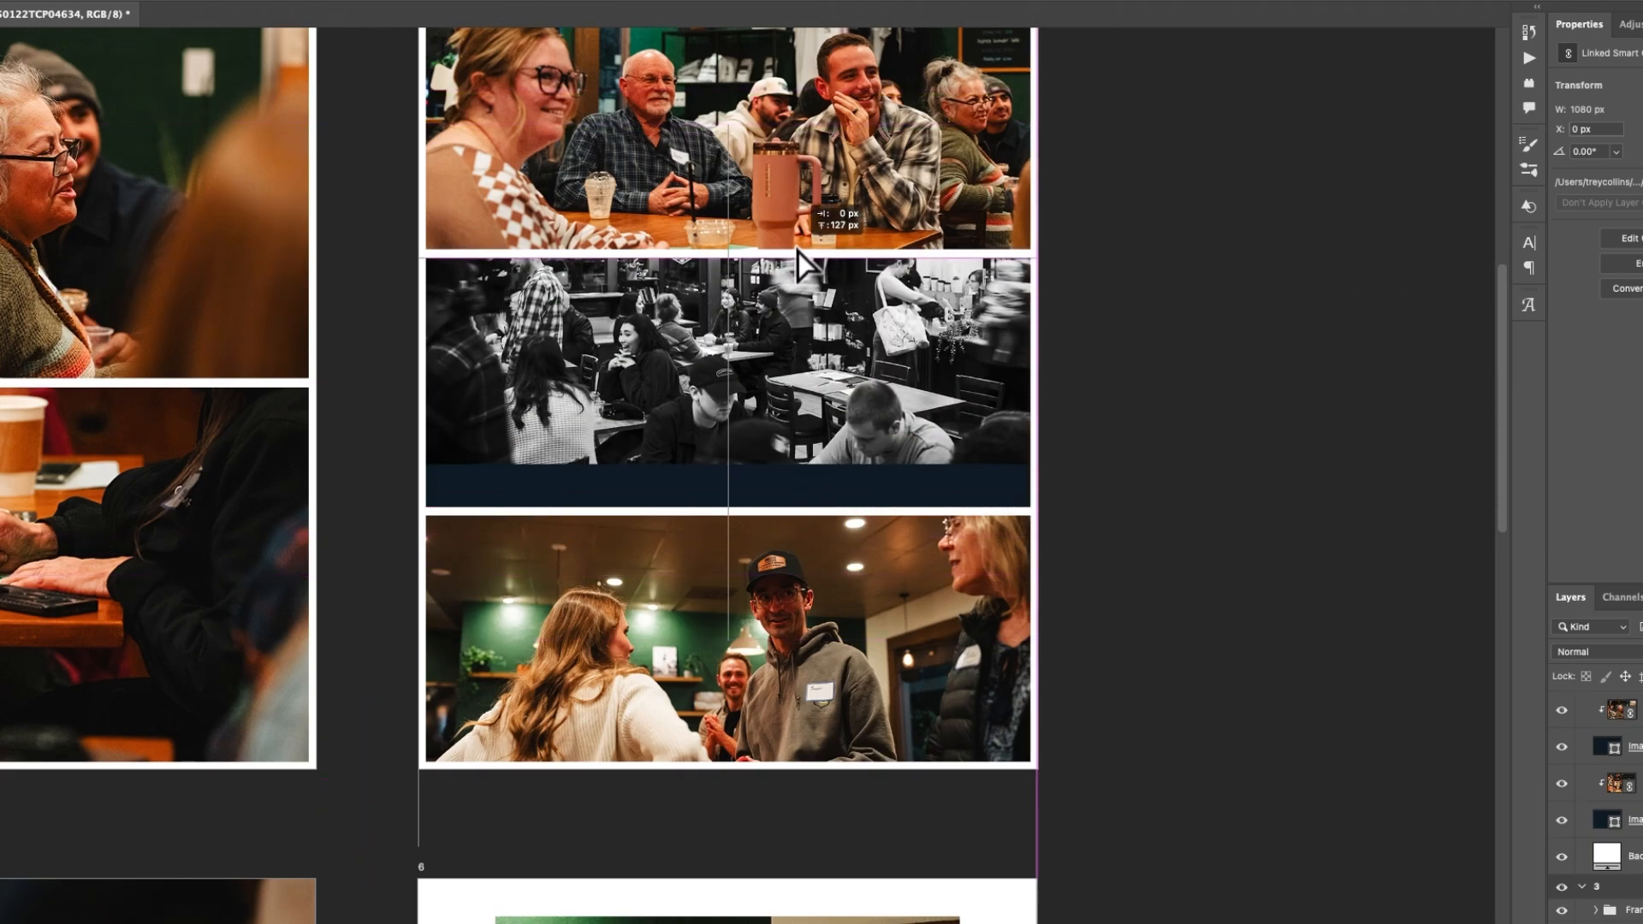
{"action": "key", "text": "super+z"}
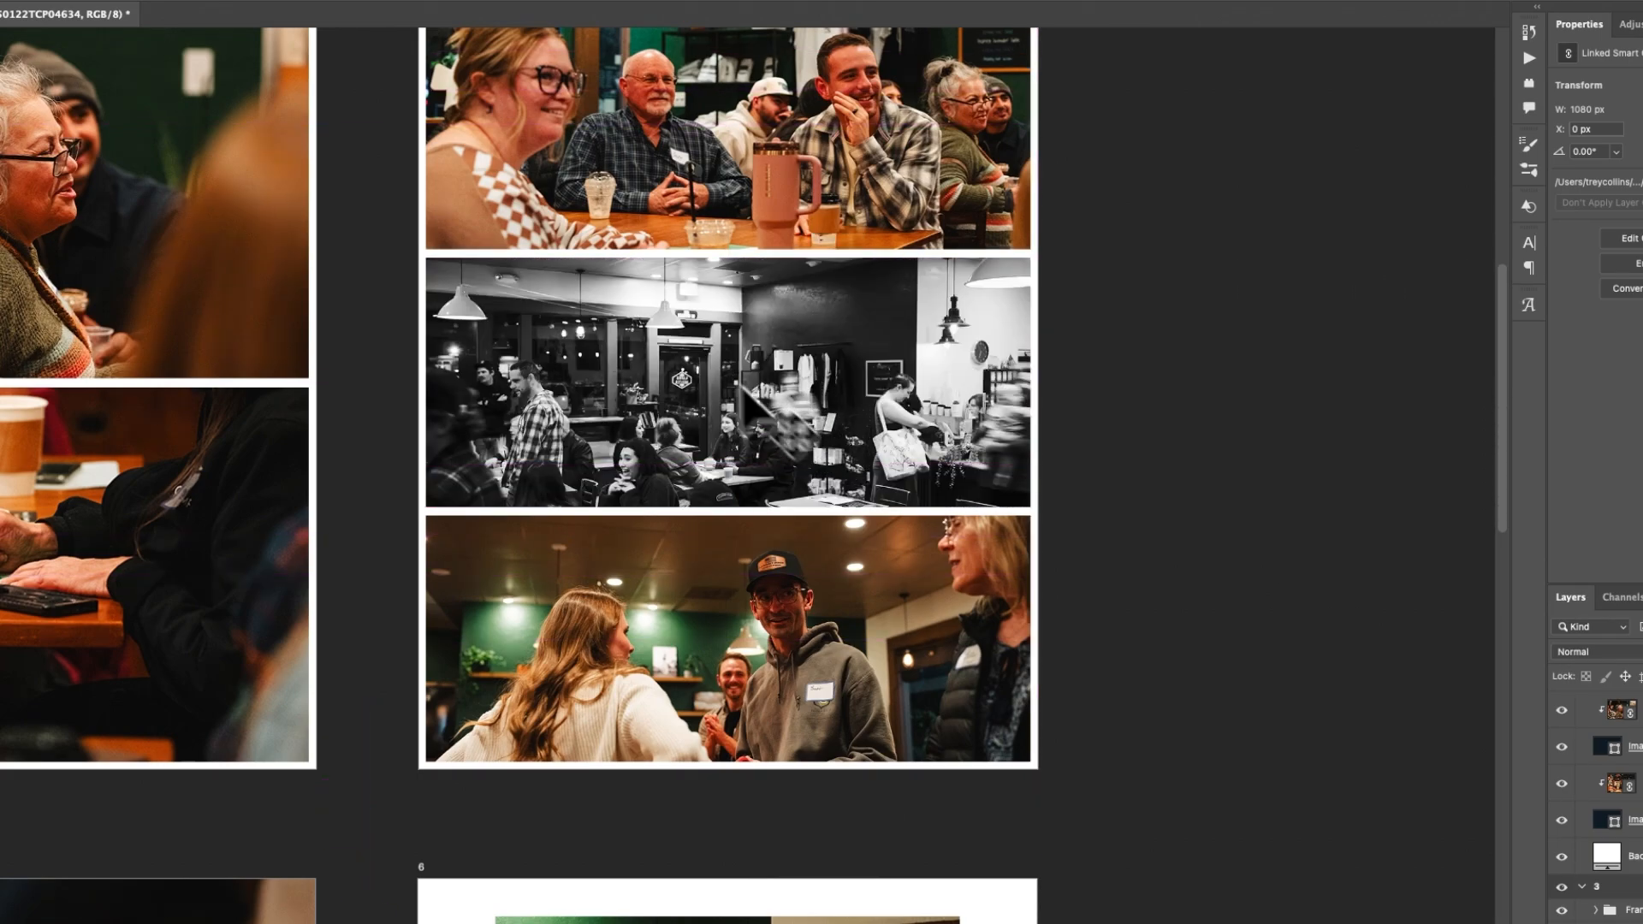
- Undo the diagonal shift of the middle black-and-white photo on artboard 3 and move it straight up within its frame to Y 188 px
{"action": "left_click_drag", "start_coordinate": [727, 411], "coordinate": [684, 401]}
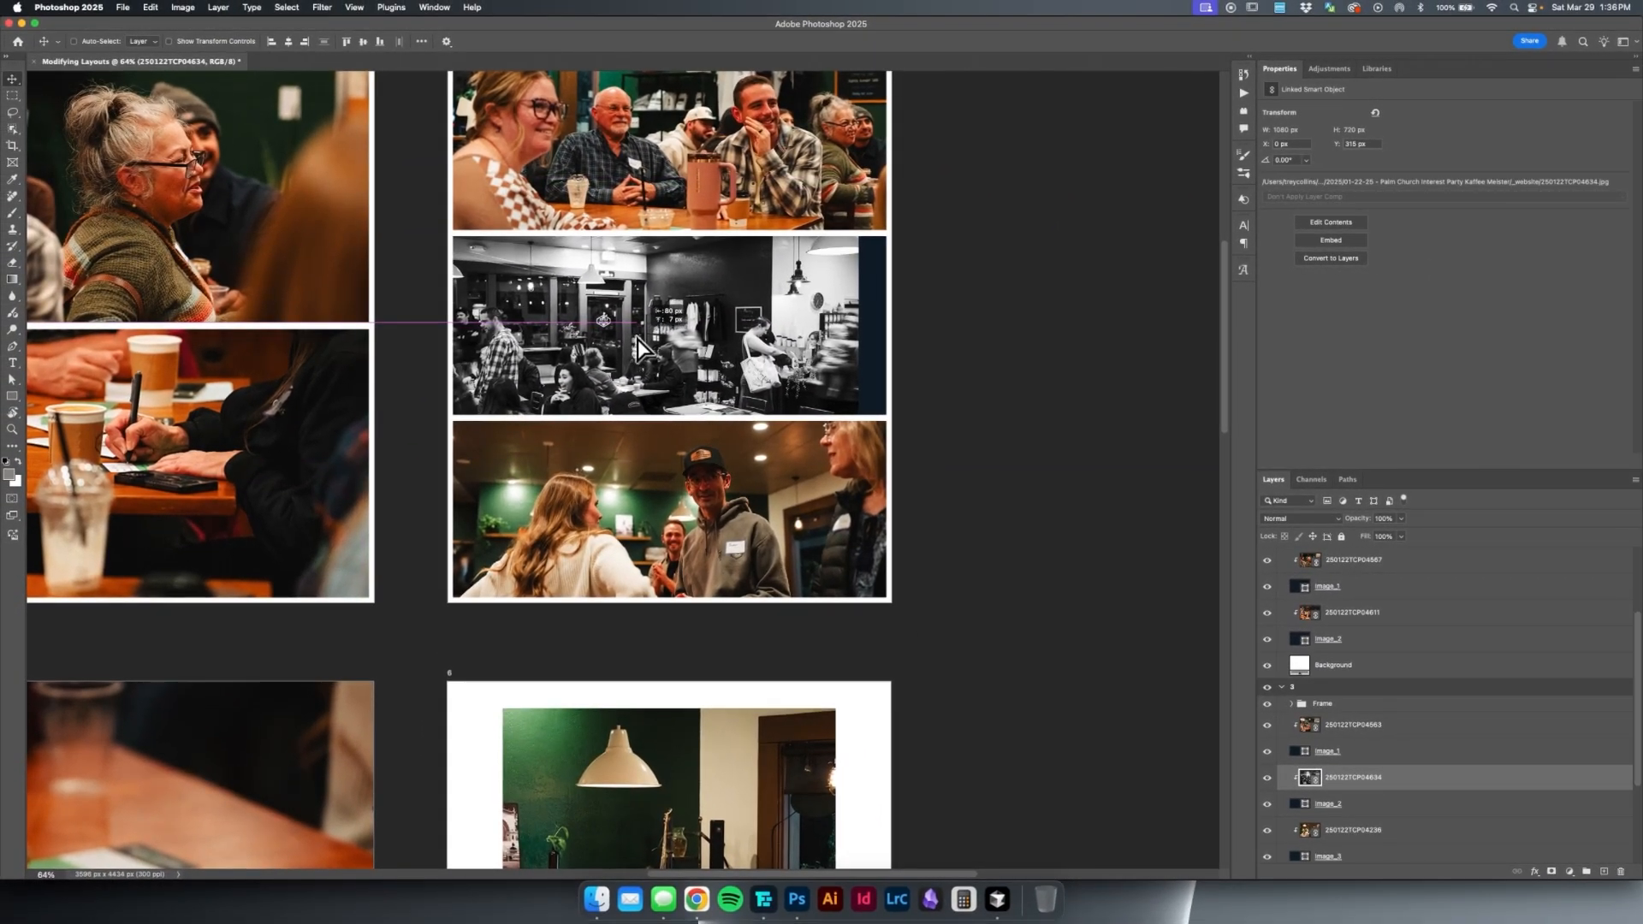
{"action": "mouse_move", "coordinate": [638, 339]}
{"action": "left_mouse_down"}
{"action": "mouse_move", "coordinate": [676, 345]}
{"action": "mouse_move", "coordinate": [652, 349]}
{"action": "left_mouse_up"}
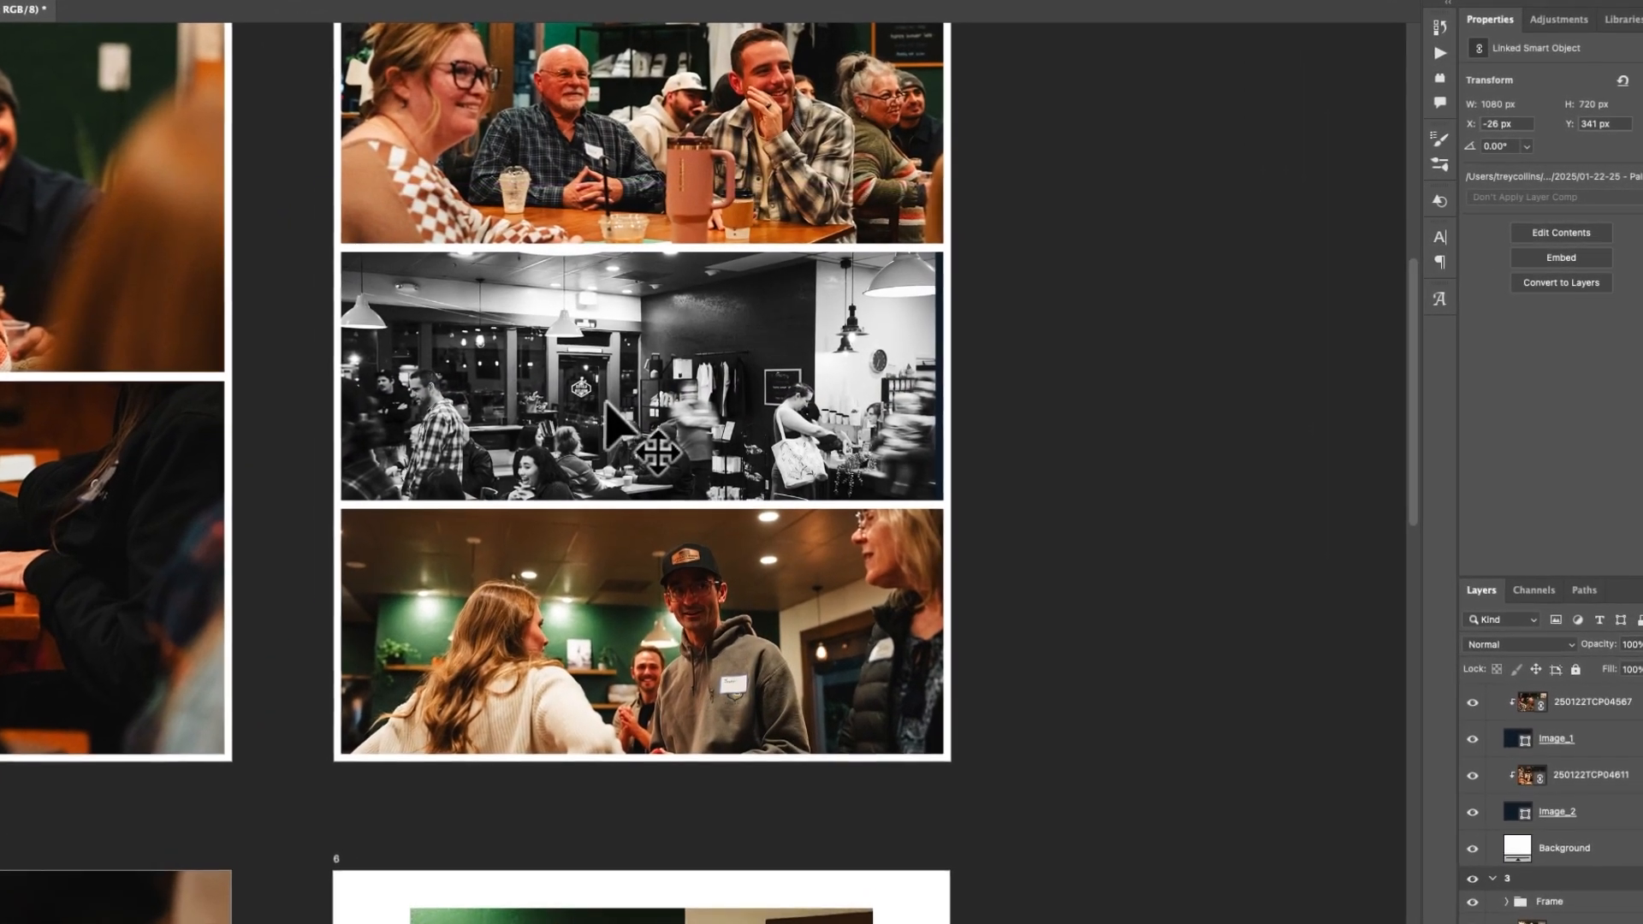
{"action": "key", "text": "super+z"}
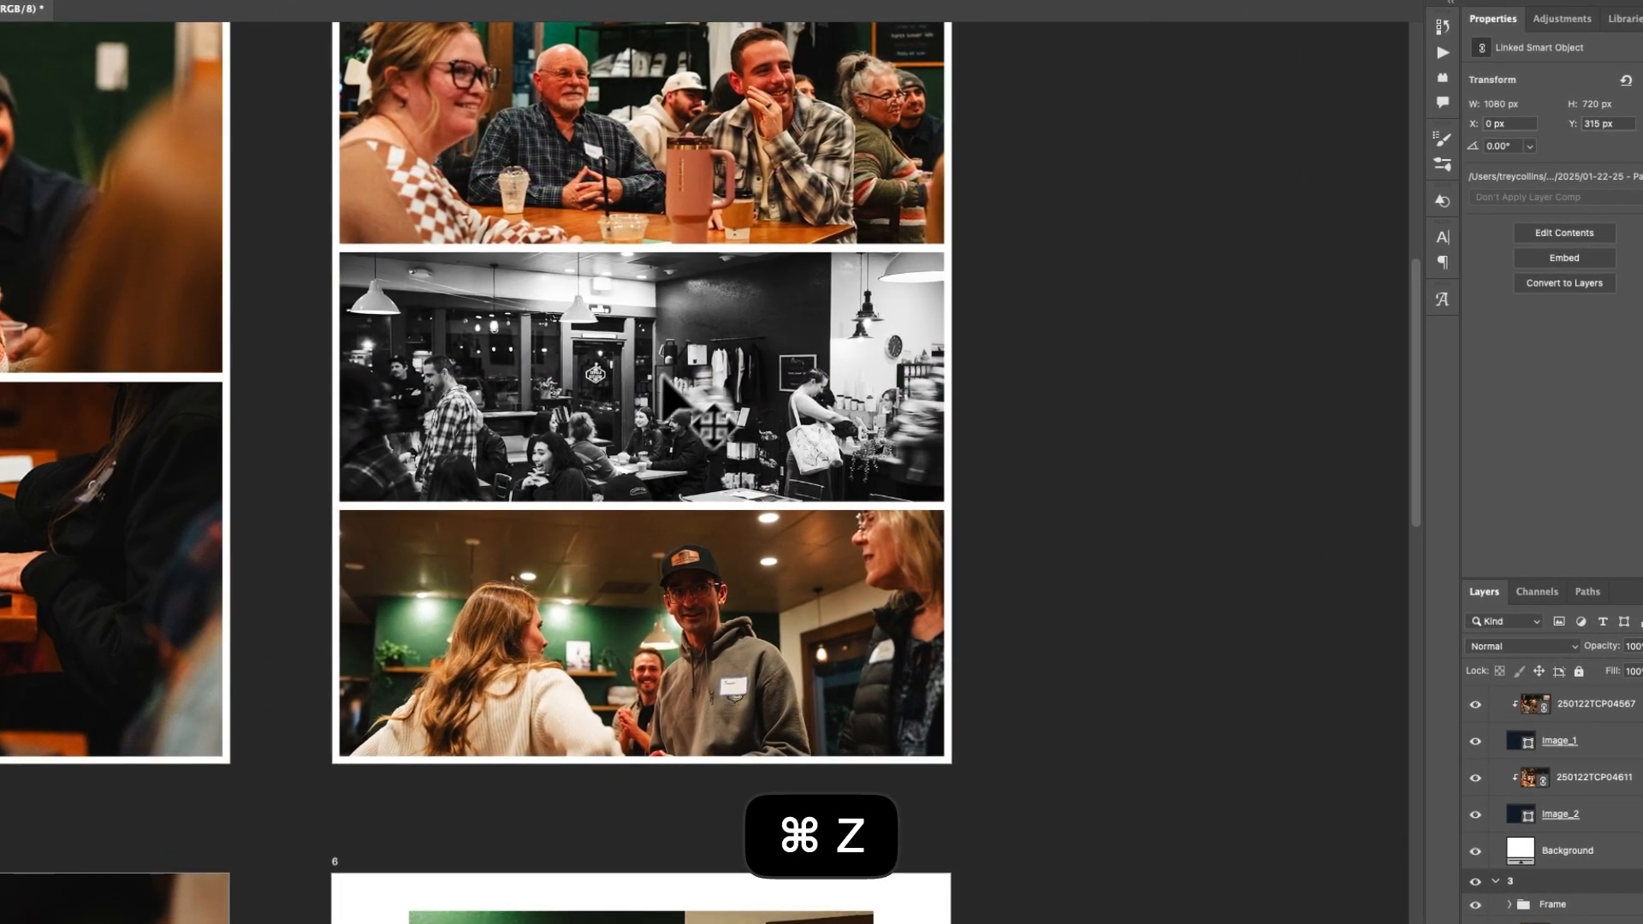
{"action": "left_click_drag", "start_coordinate": [701, 449], "coordinate": [638, 398]}
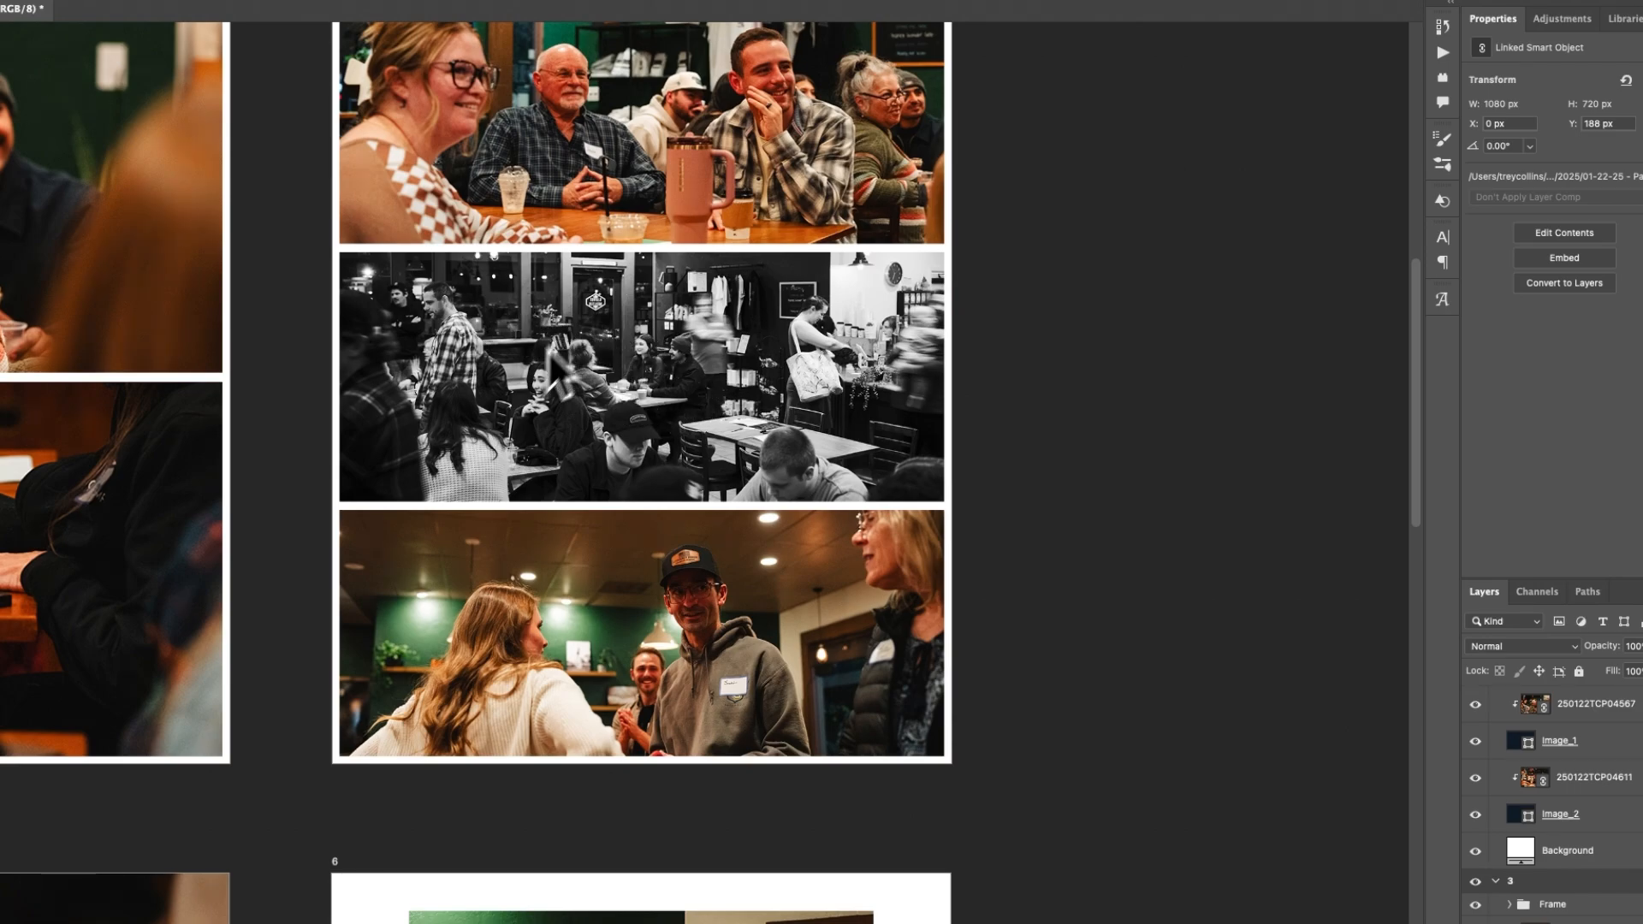
- Enlarge the bottom photo on artboard 3 to about 1262 × 841 px and reposition it around the man in the cap
{"action": "key", "text": "space"}
{"action": "left_click_drag", "start_coordinate": [752, 613], "coordinate": [751, 555]}
{"action": "left_click_drag", "start_coordinate": [676, 479], "coordinate": [670, 301]}
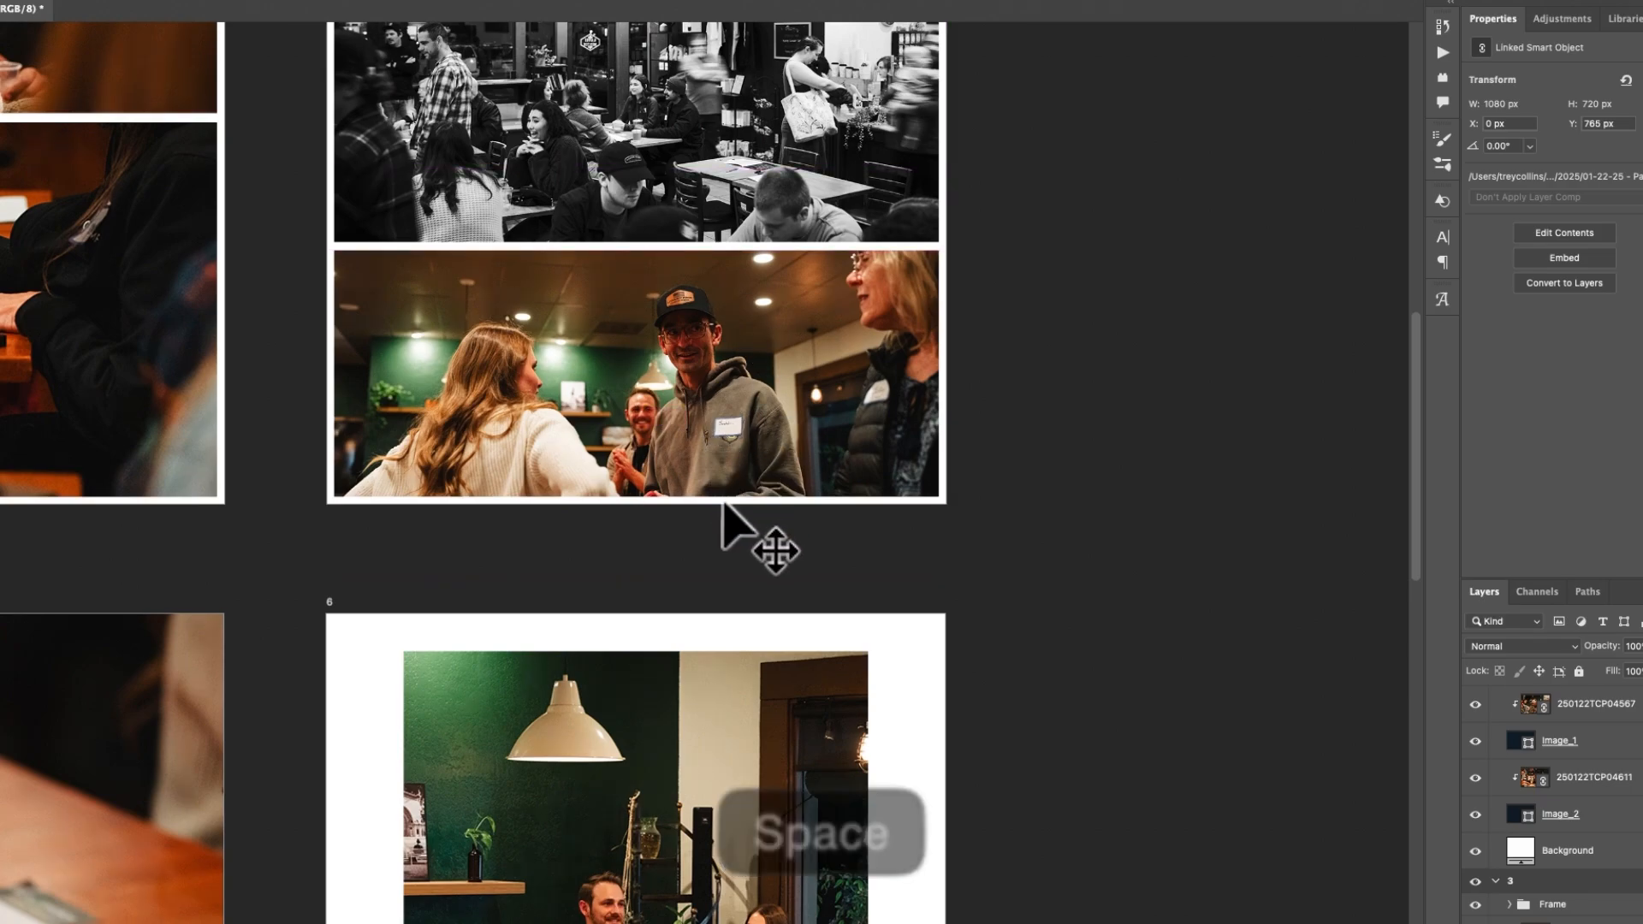
{"action": "key", "text": "super+t"}
{"action": "left_click_drag", "start_coordinate": [944, 168], "coordinate": [990, 136]}
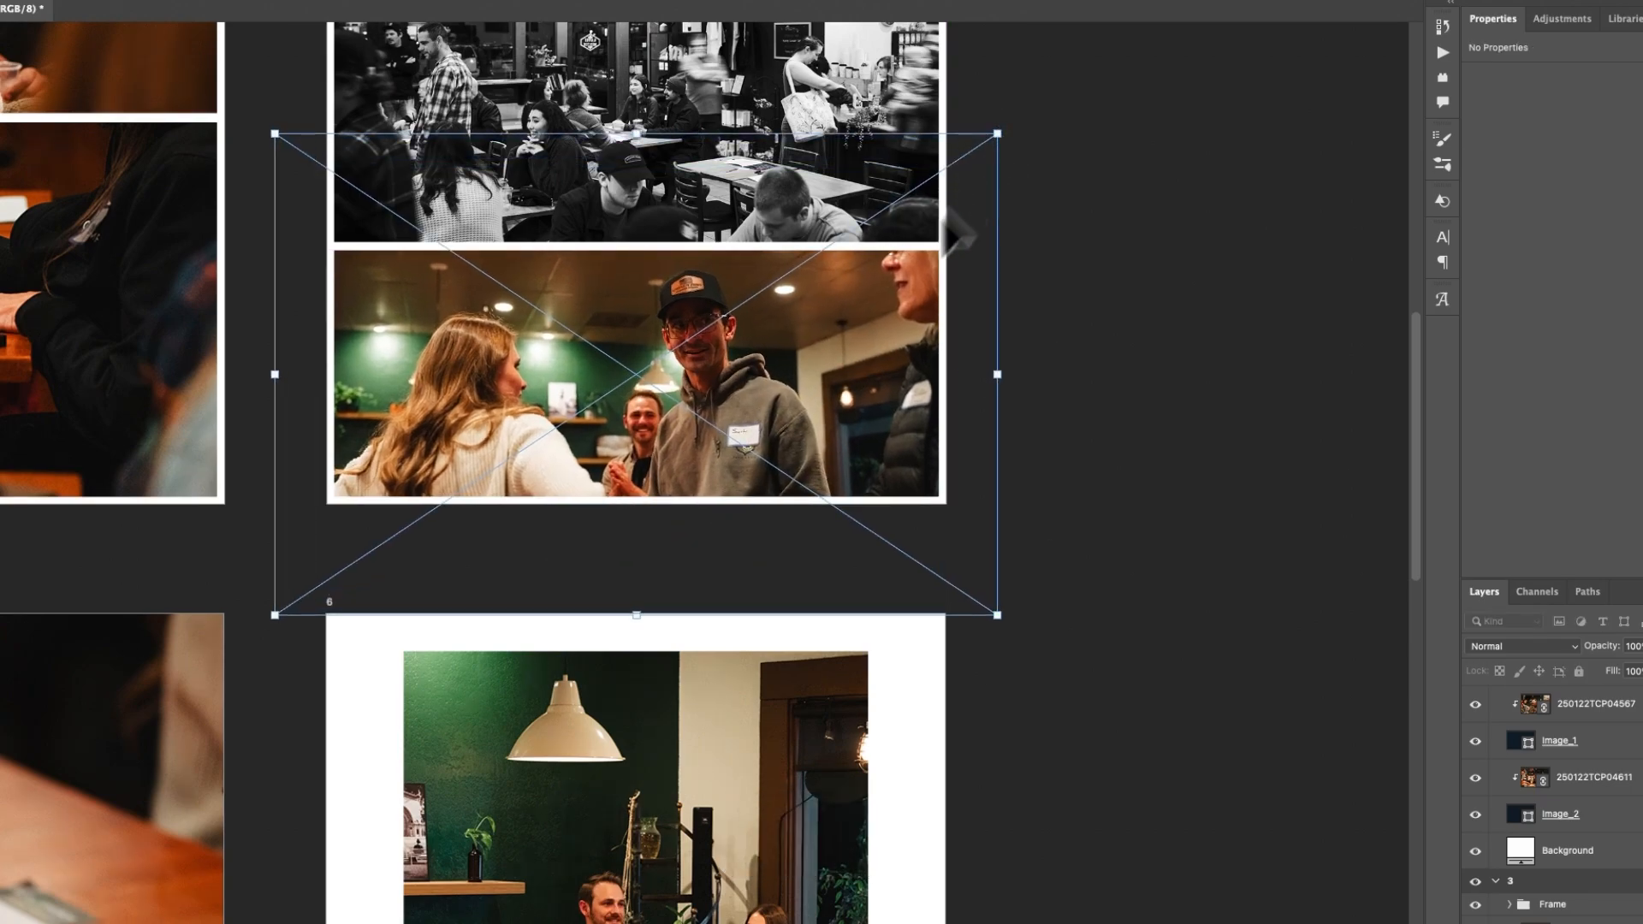
{"action": "left_click_drag", "start_coordinate": [883, 317], "coordinate": [1087, 111]}
{"action": "key", "text": "Return"}
- Shift the photo of the two standing speakers on artboard 6 slightly leftward within its frame to X -438 px
{"action": "key", "text": "space"}
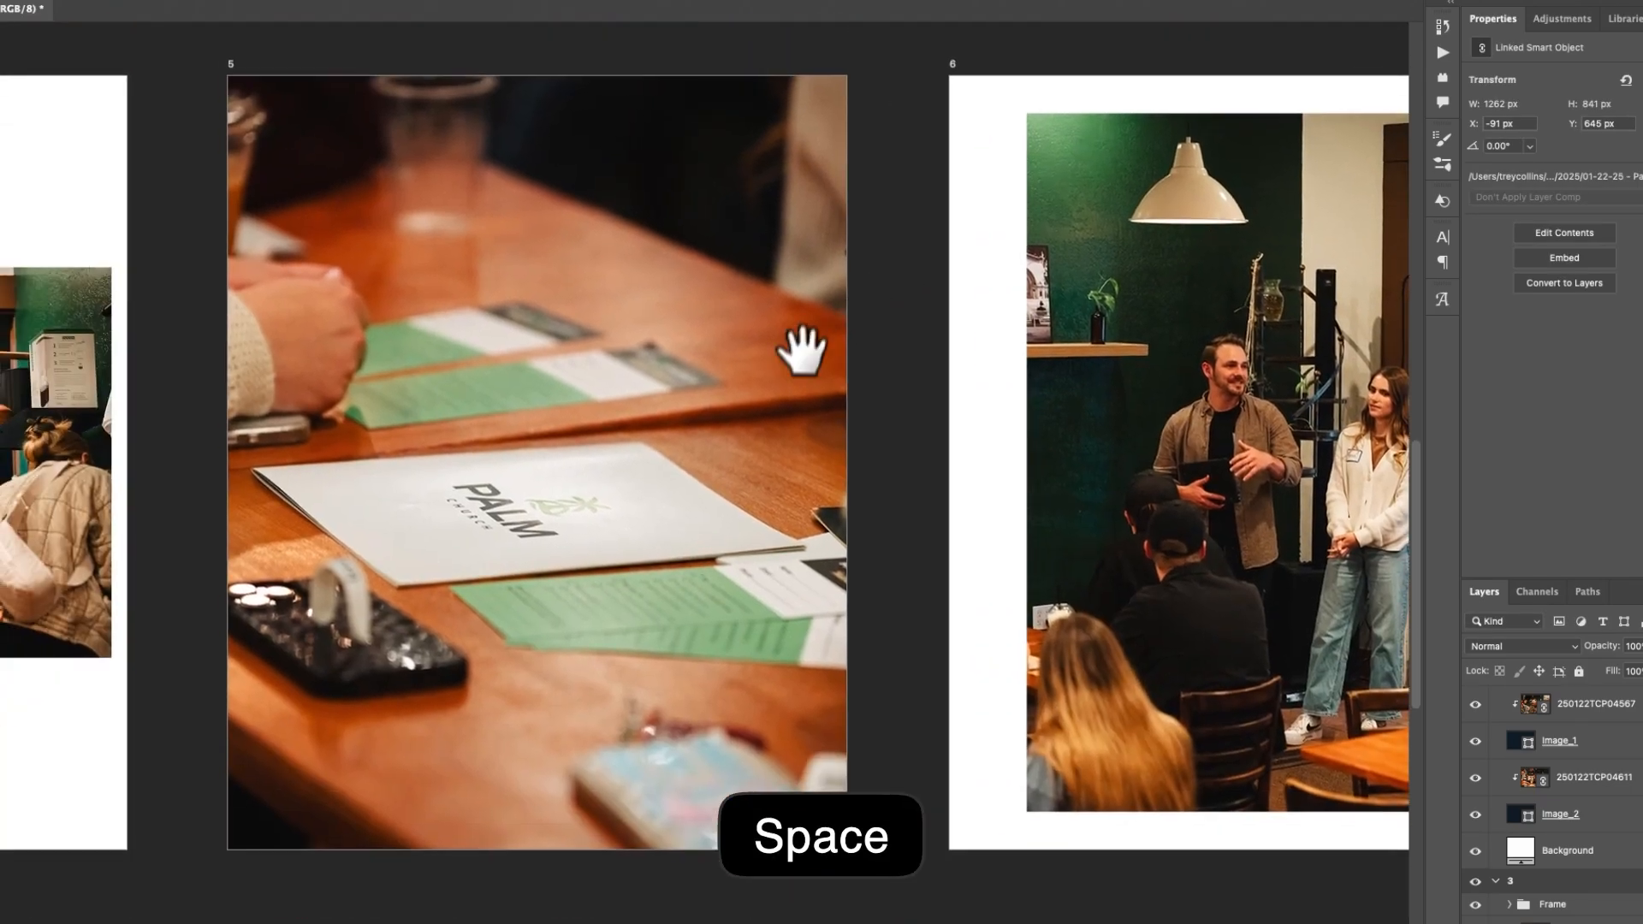
{"action": "left_click_drag", "start_coordinate": [803, 352], "coordinate": [1113, 377]}
{"action": "left_click_drag", "start_coordinate": [920, 346], "coordinate": [767, 325]}
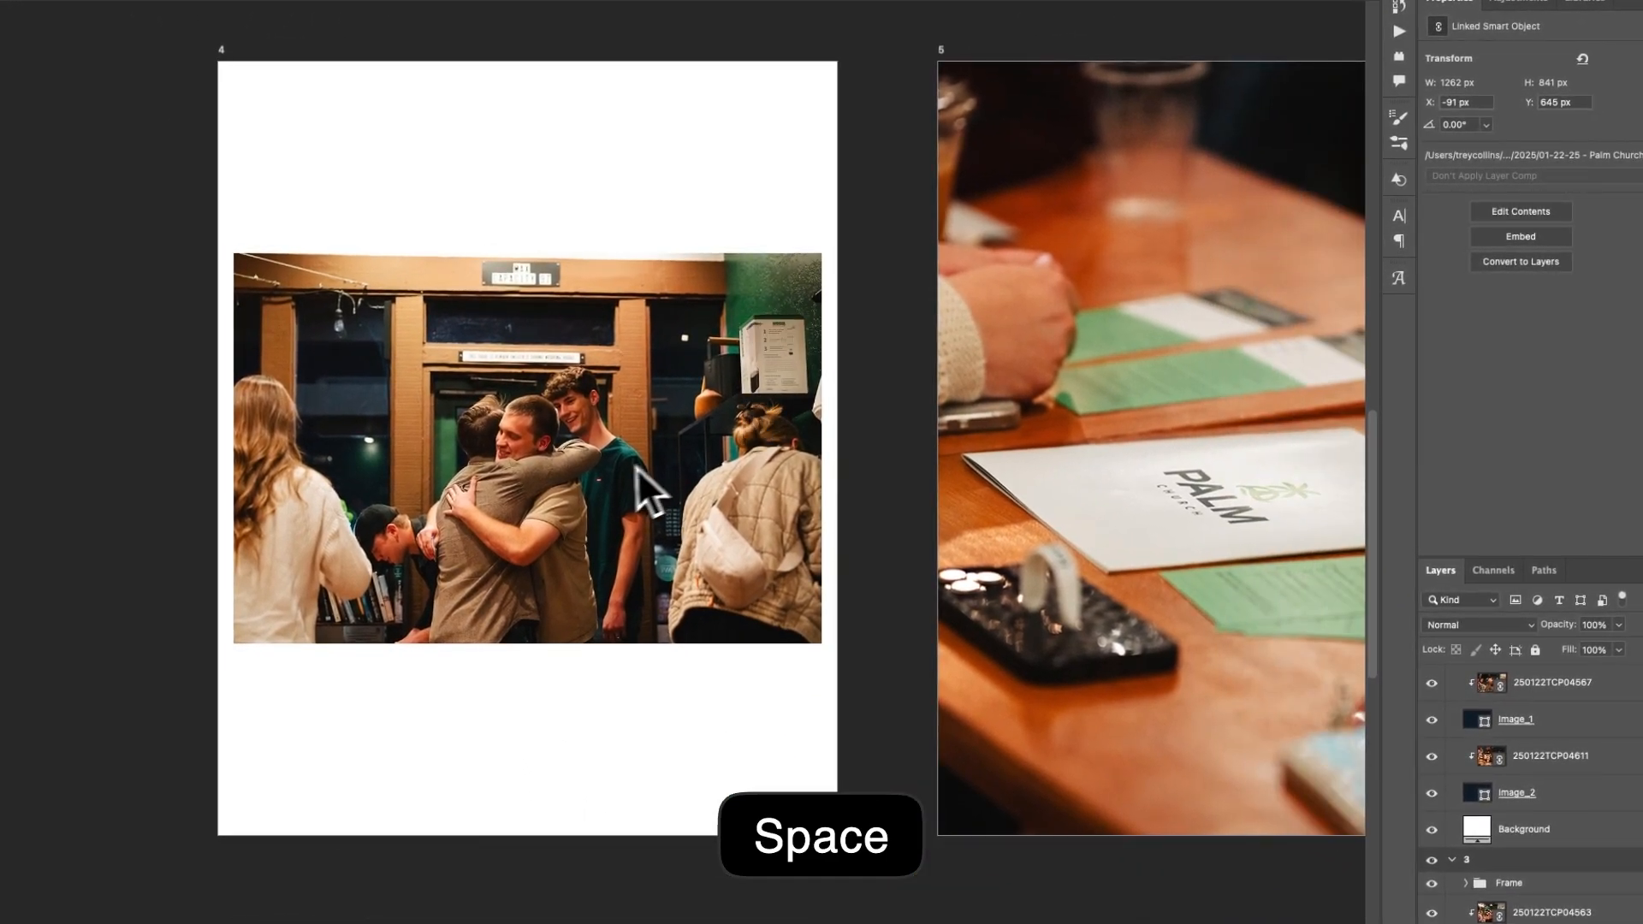
{"action": "left_click", "coordinate": [609, 475], "text": "ctrl"}
{"action": "left_click", "coordinate": [611, 471], "text": "alt"}
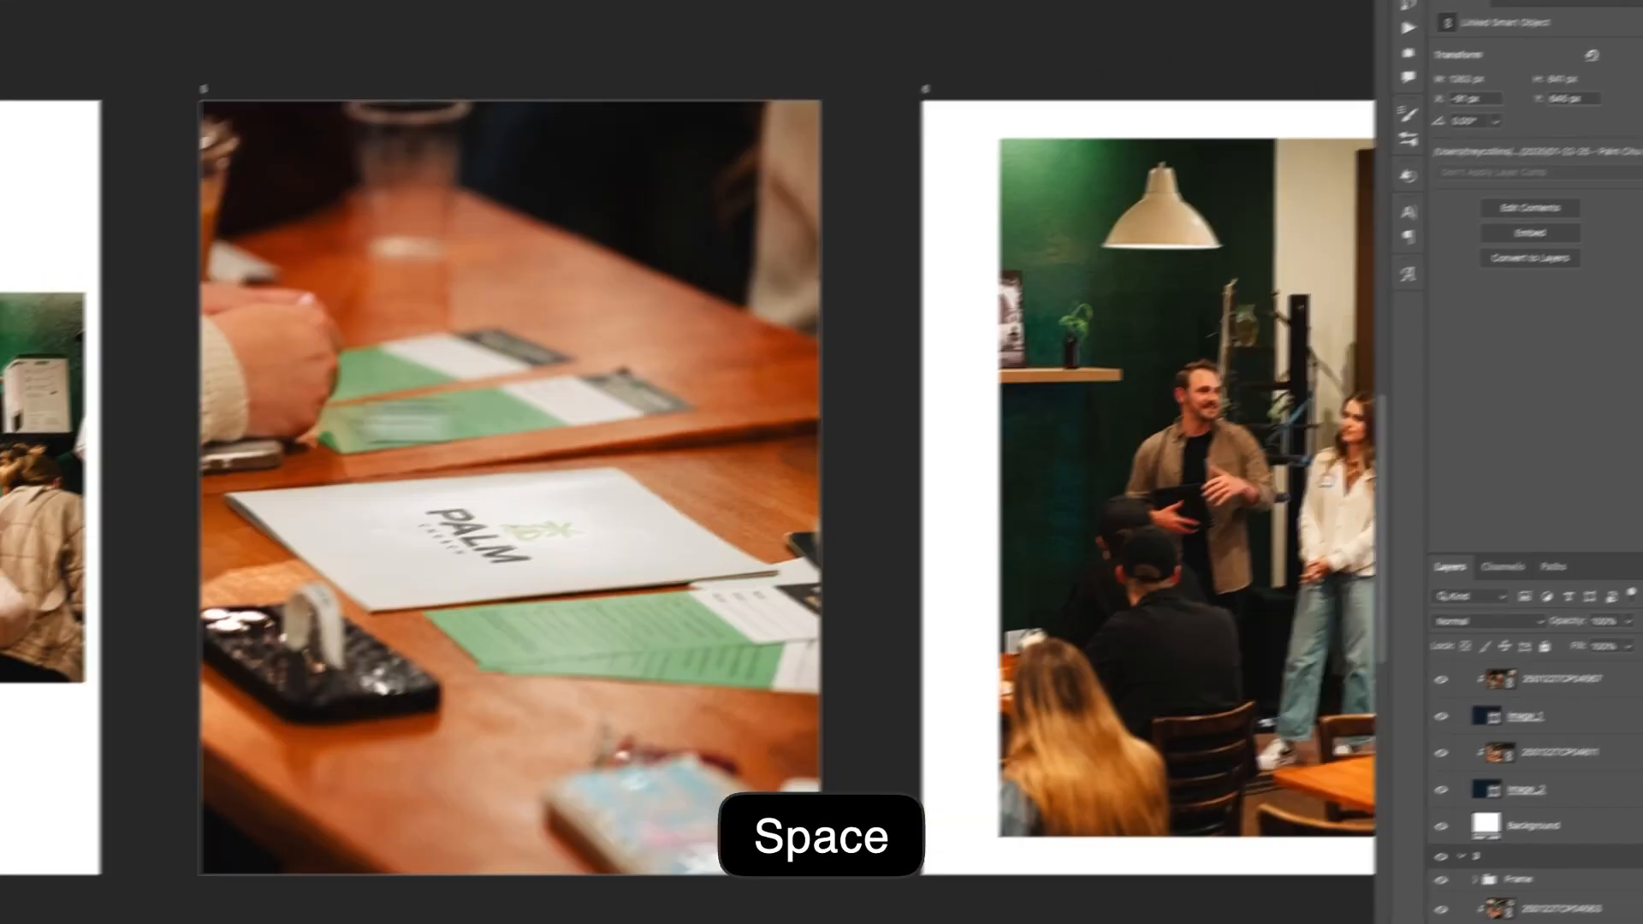
{"action": "left_click_drag", "start_coordinate": [402, 424], "coordinate": [291, 430]}
{"action": "left_click_drag", "start_coordinate": [703, 473], "coordinate": [28, 456]}
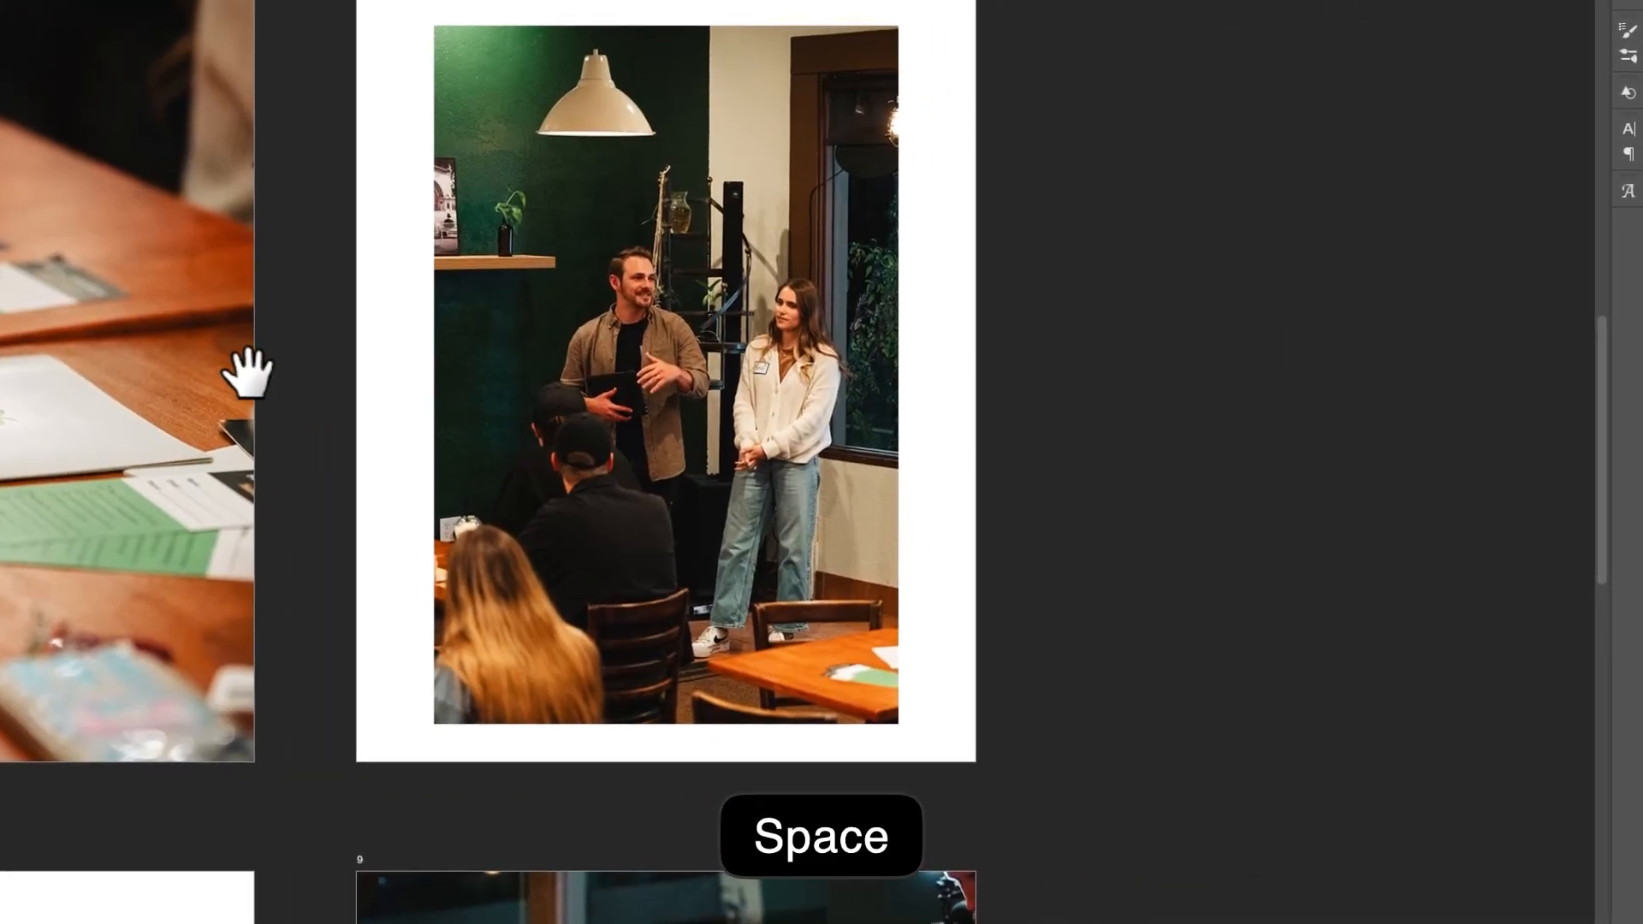
{"action": "key", "text": "super+t"}
{"action": "mouse_move", "coordinate": [654, 439]}
{"action": "left_mouse_down"}
{"action": "mouse_move", "coordinate": [578, 439]}
{"action": "mouse_move", "coordinate": [623, 448]}
{"action": "left_mouse_up"}
- Enlarge the middle photo on artboard 7 to about 1446 px wide and move it up, centering the smiling woman in its frame
{"action": "key", "text": "space"}
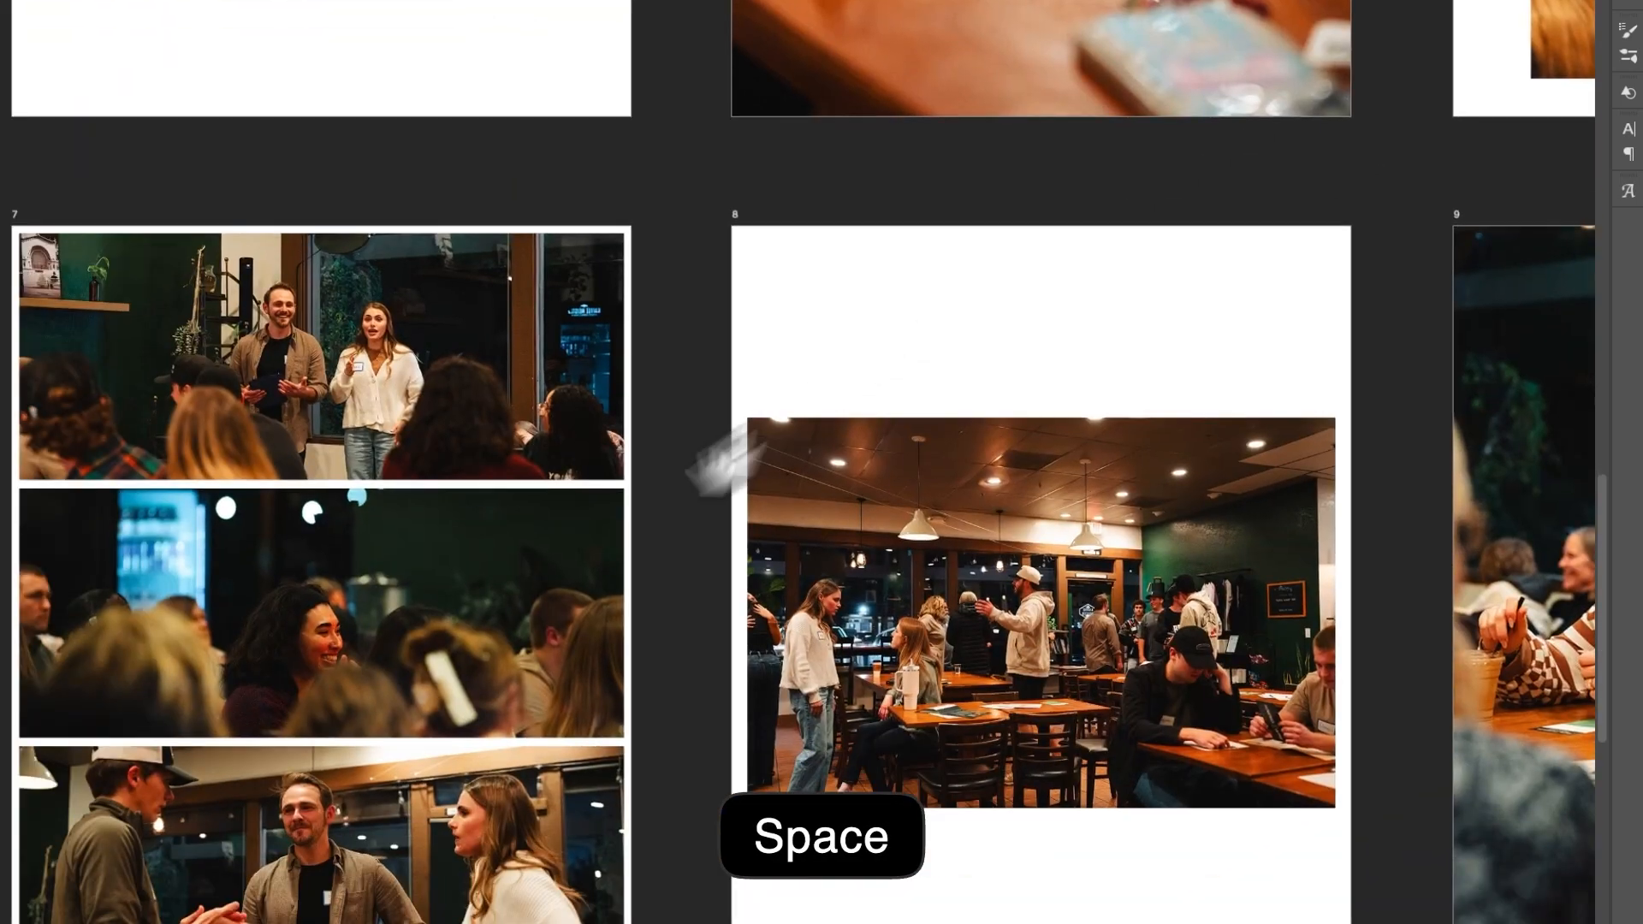
{"action": "left_click_drag", "start_coordinate": [728, 462], "coordinate": [1177, 273]}
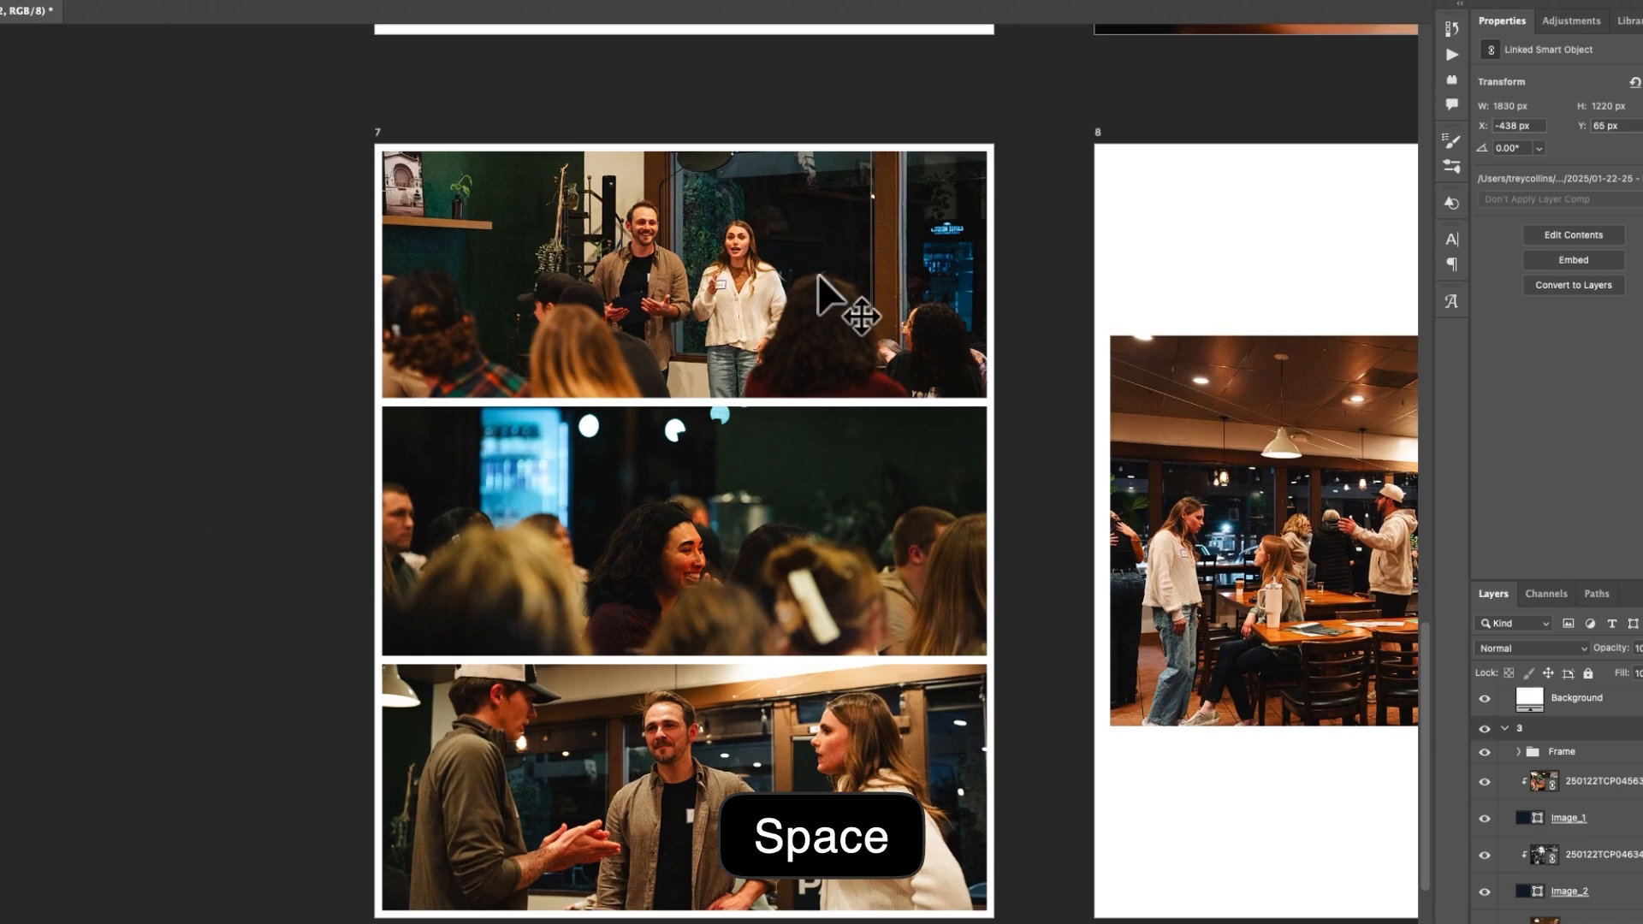
{"action": "left_click", "coordinate": [769, 403]}
{"action": "key", "text": "super+t"}
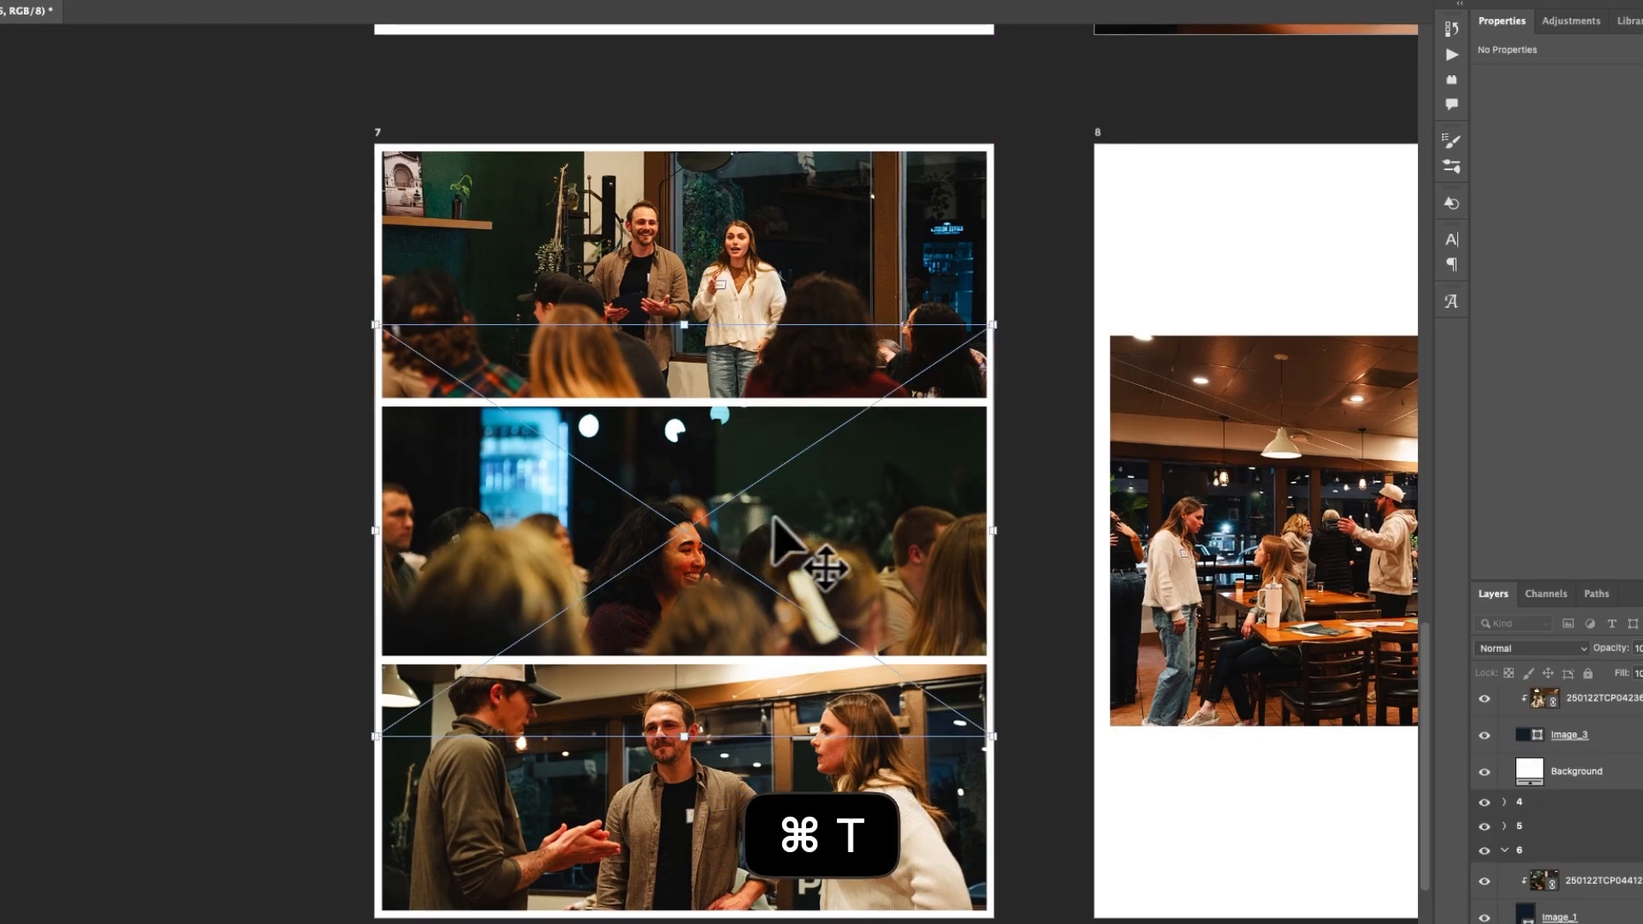
{"action": "left_click_drag", "start_coordinate": [993, 325], "coordinate": [1093, 265]}
{"action": "left_click_drag", "start_coordinate": [947, 495], "coordinate": [946, 428]}
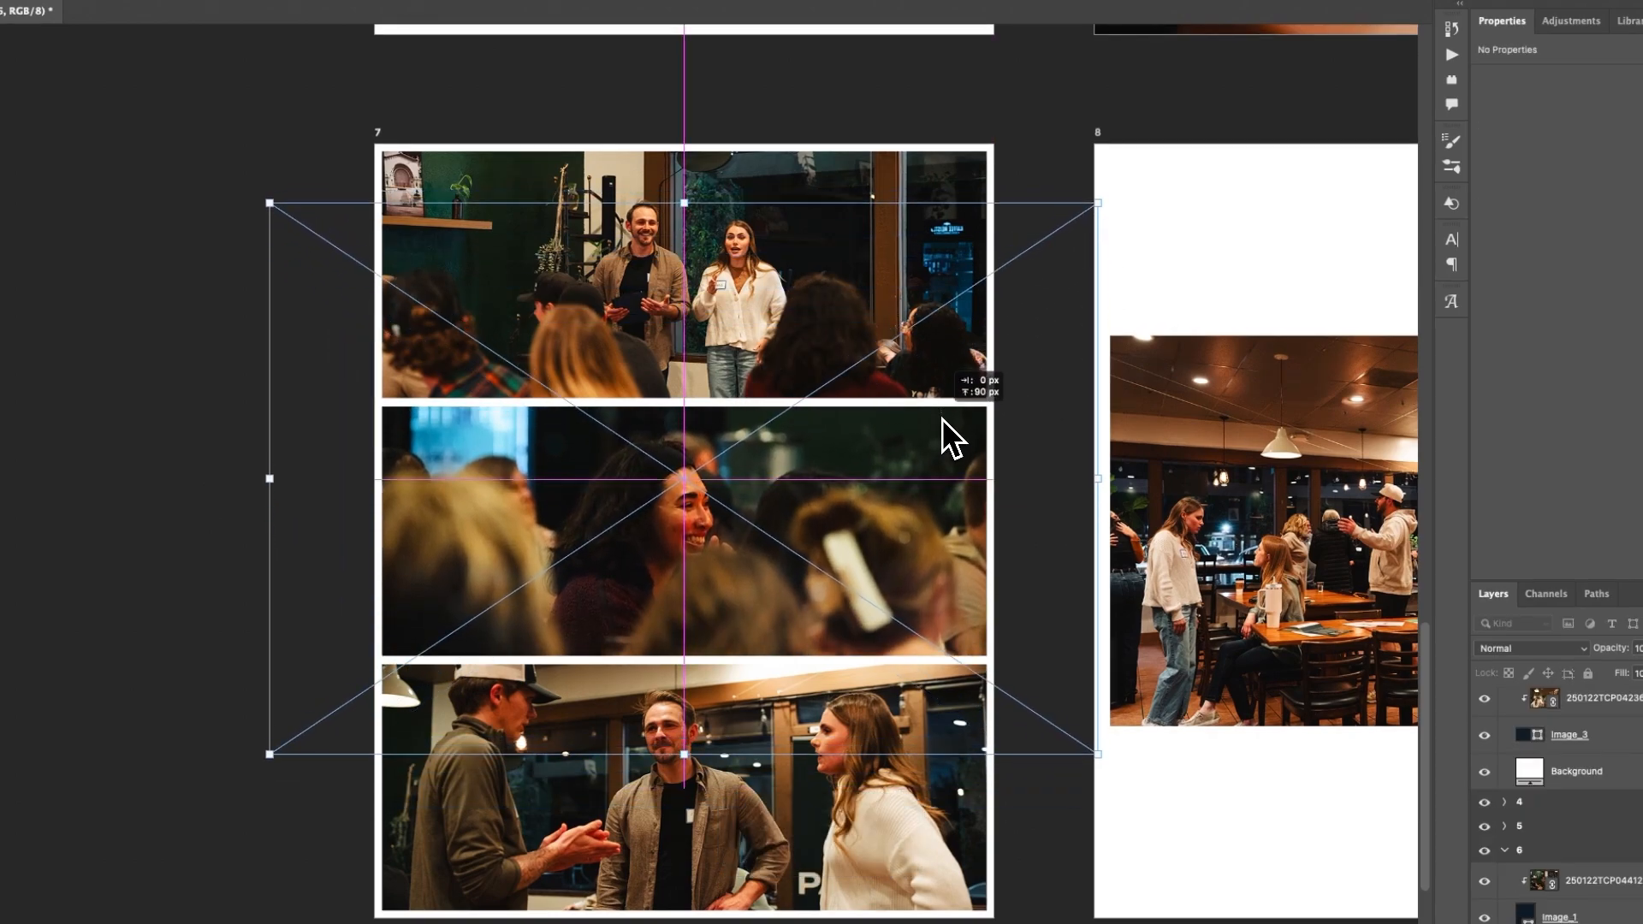
{"action": "key", "text": "Return"}
- Enlarge the photo on artboard 9 to about 2562 × 1708 px and reposition it around the woman in the checkered sweater
{"action": "key", "text": "space"}
{"action": "left_click_drag", "start_coordinate": [1189, 445], "coordinate": [557, 440]}
{"action": "left_click_drag", "start_coordinate": [899, 435], "coordinate": [265, 415]}
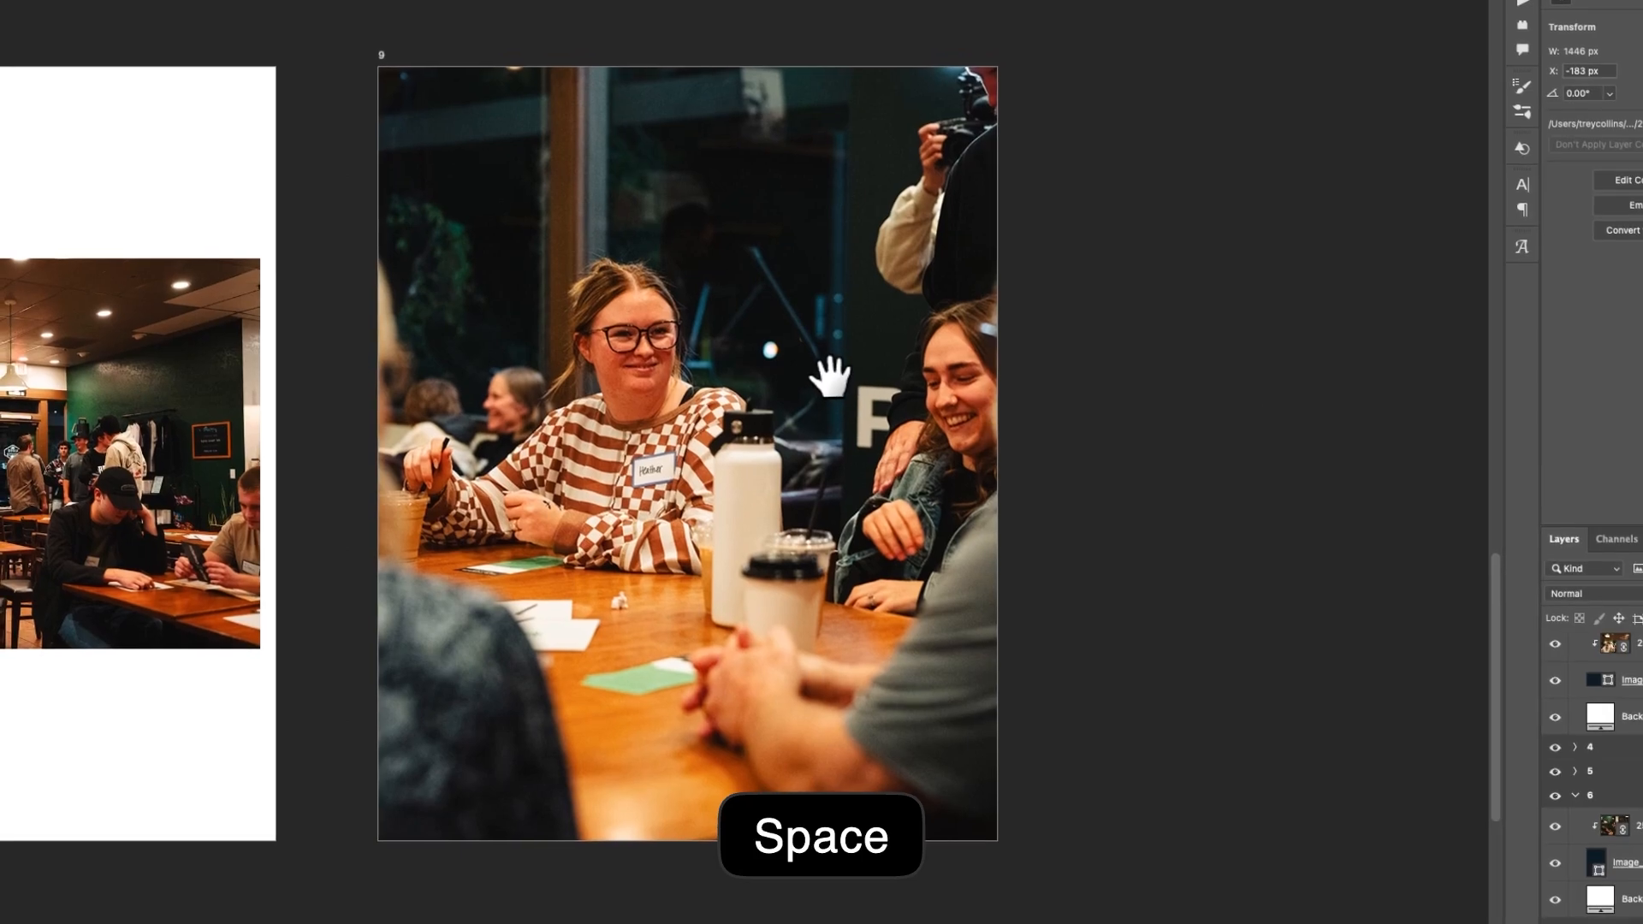
{"action": "key", "text": "super+t"}
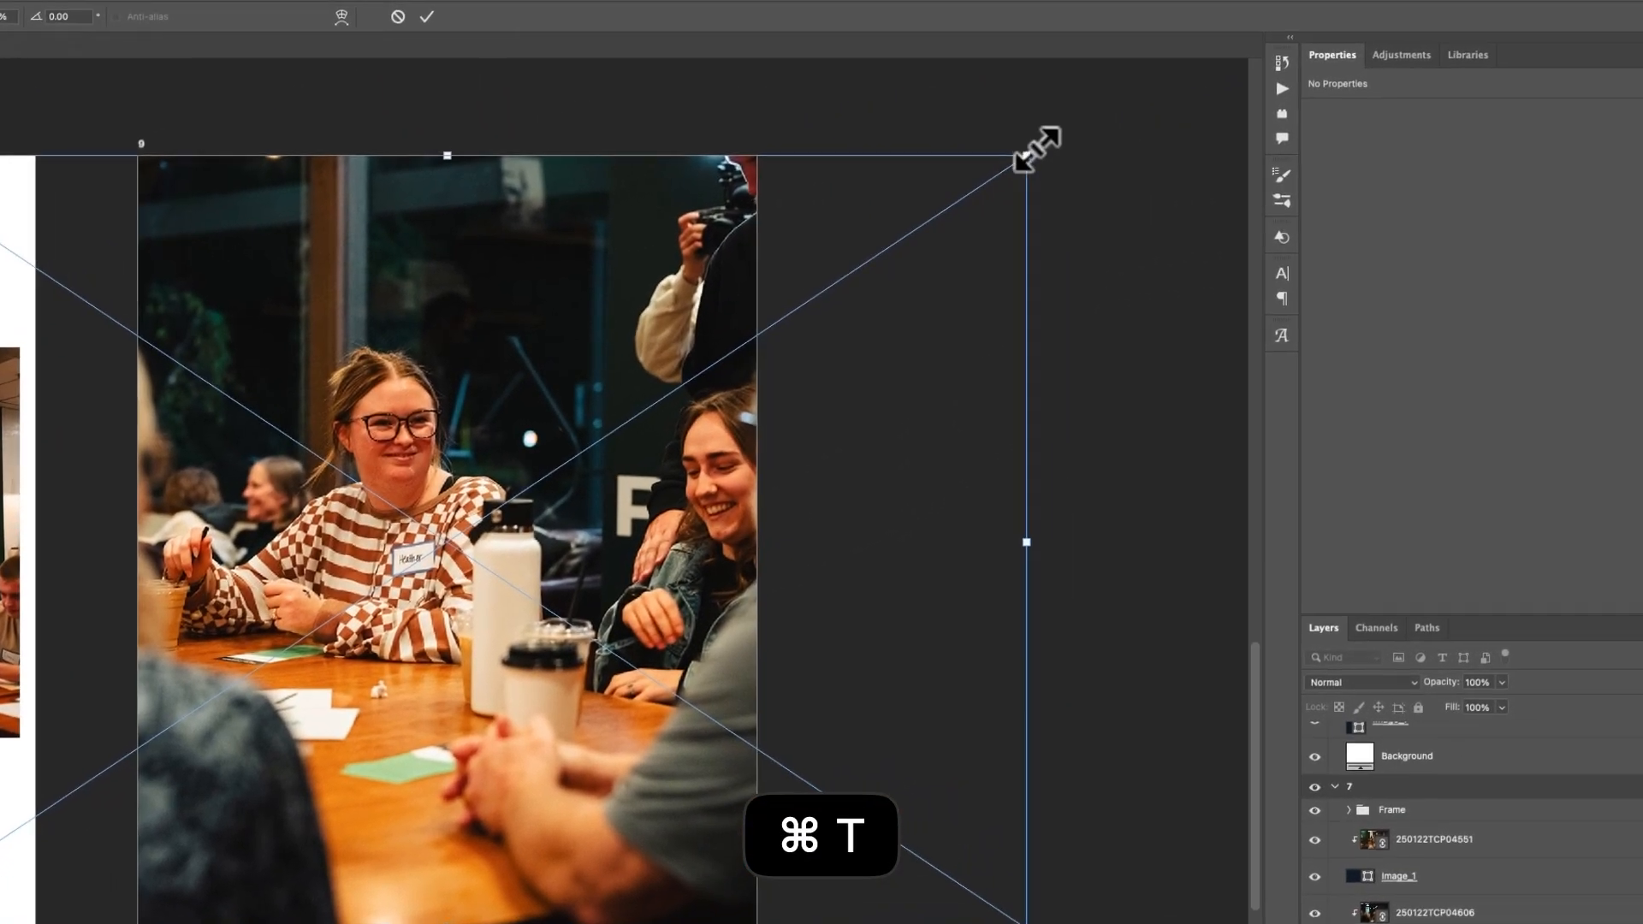
{"action": "left_click_drag", "start_coordinate": [1037, 150], "coordinate": [1222, 78]}
{"action": "left_click_drag", "start_coordinate": [722, 342], "coordinate": [845, 335]}
{"action": "key", "text": "super+minus"}
{"action": "key", "text": "super+minus"}
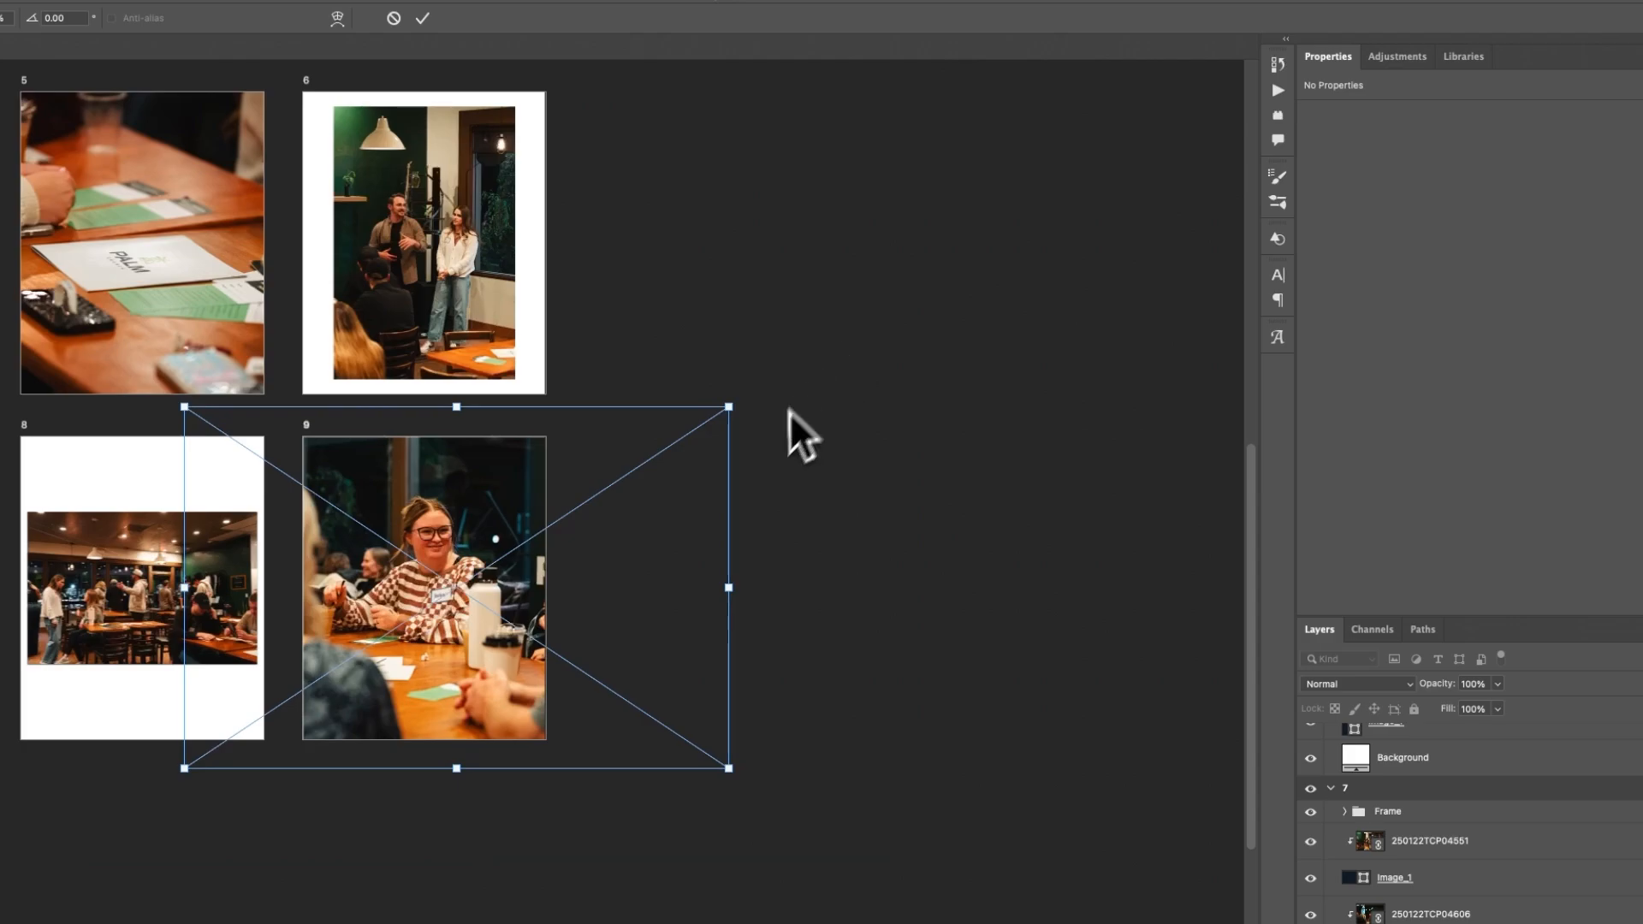
{"action": "key", "text": "Return"}
- Review all nine artboards together to check how the photos sit in their frames
{"action": "key", "text": "space"}
{"action": "left_click_drag", "start_coordinate": [752, 425], "coordinate": [879, 599]}
{"action": "key", "text": "super+minus"}
{"action": "left_click_drag", "start_coordinate": [770, 594], "coordinate": [800, 599]}
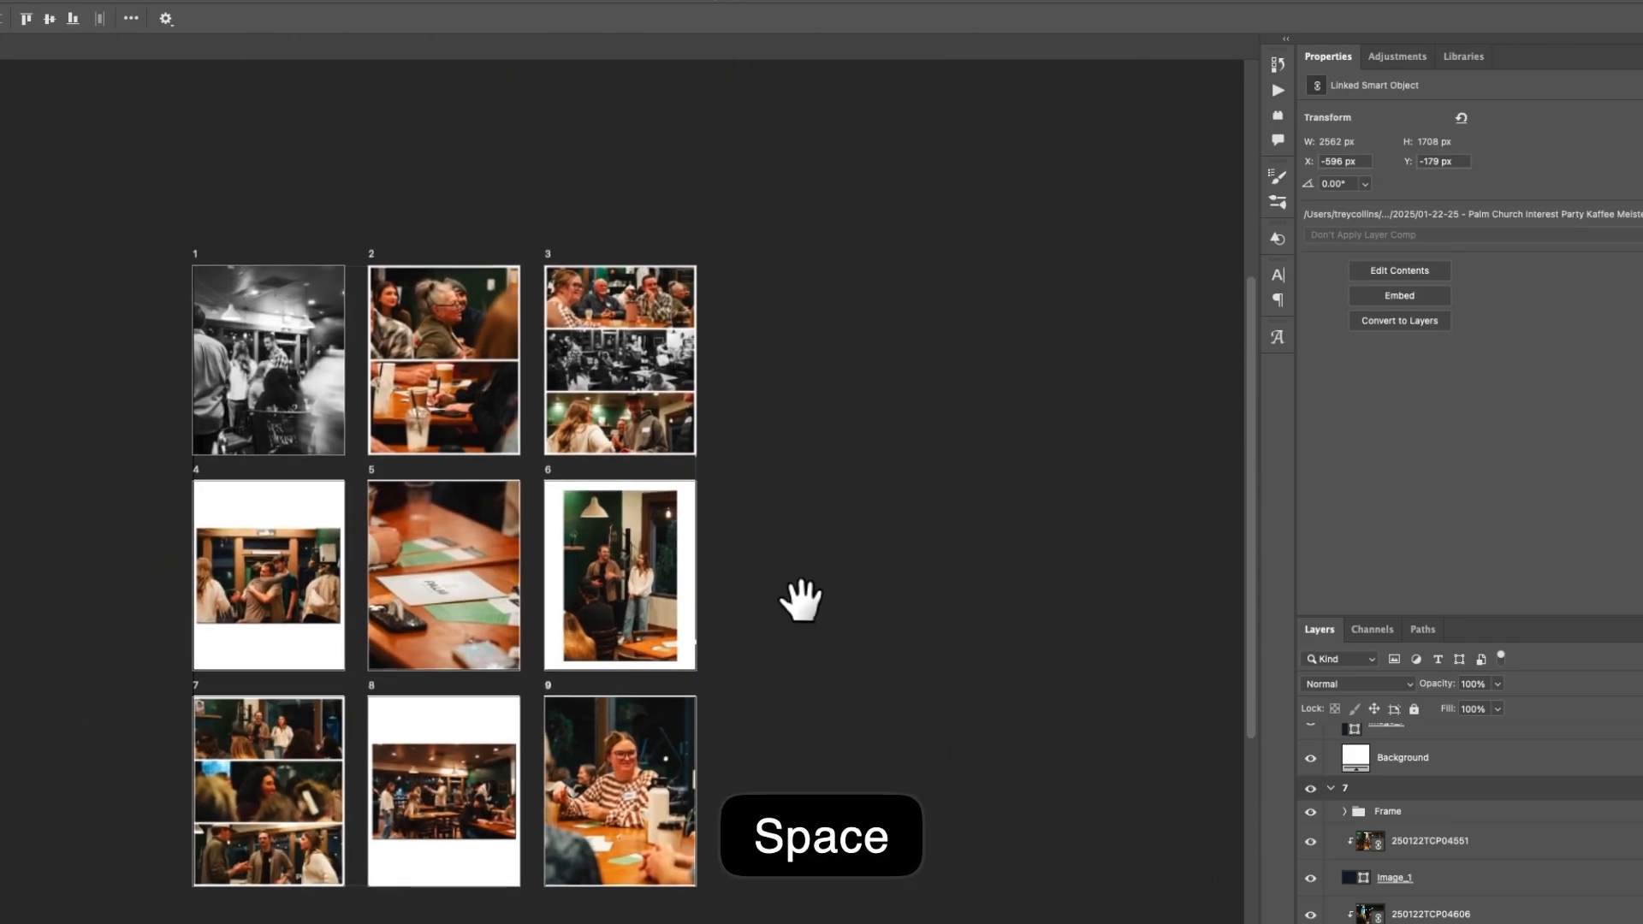
{"action": "key", "text": "super+plus"}
{"action": "key", "text": "space"}
{"action": "left_click_drag", "start_coordinate": [748, 531], "coordinate": [740, 465]}
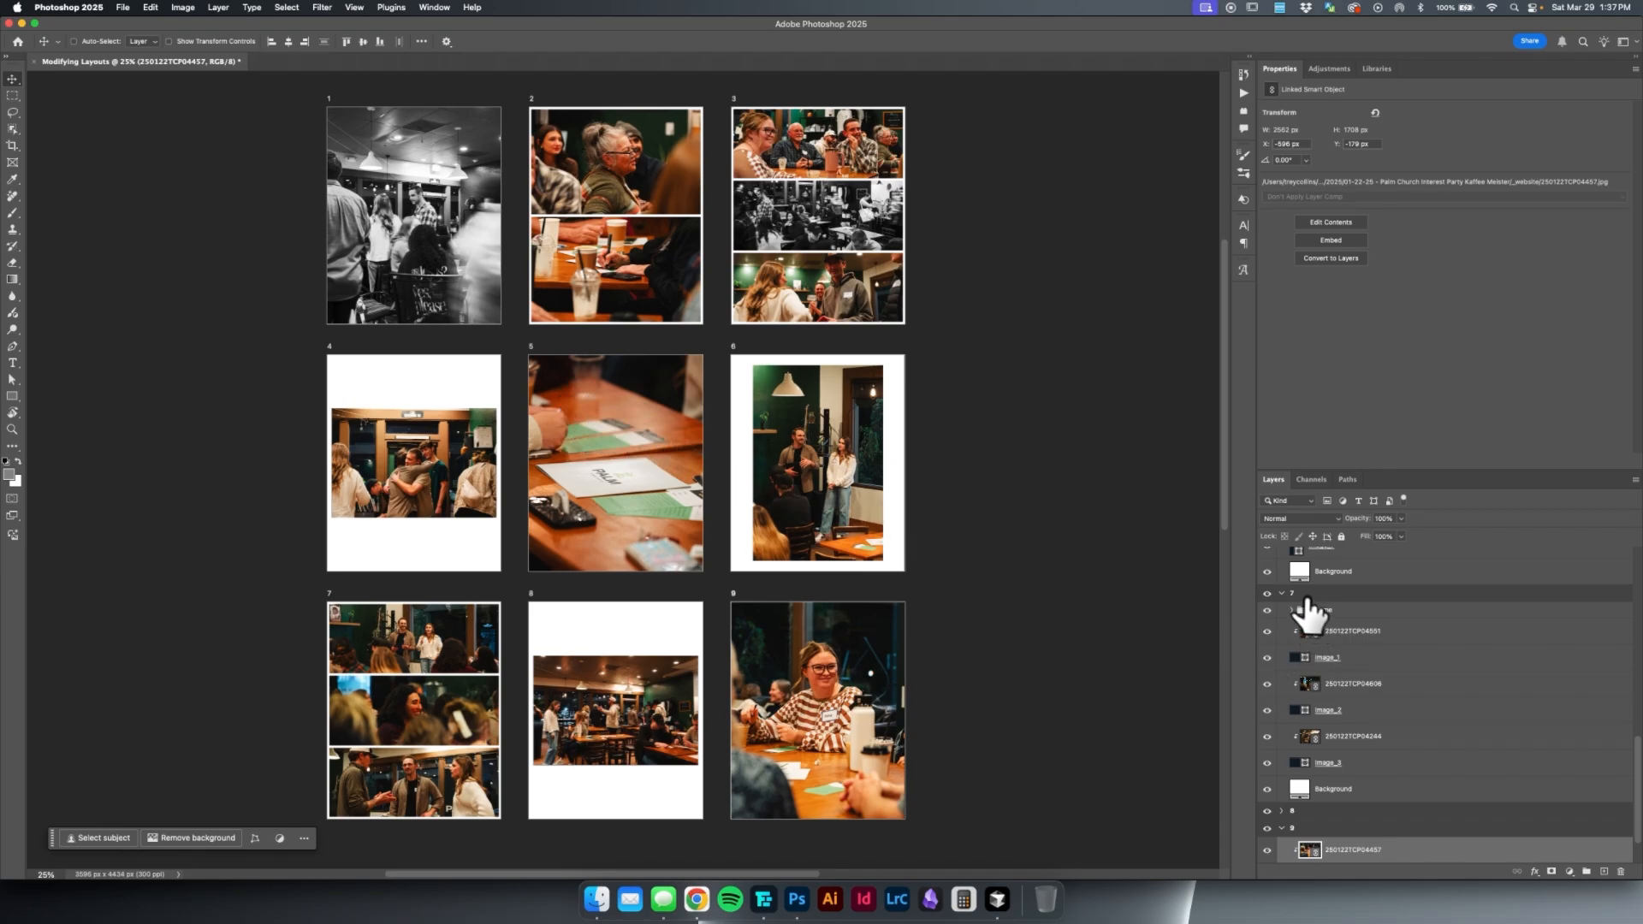
- Collapse the layer contents of artboards 1, 2, 3, 6, 7 and 9, and expand those of artboard 5
{"action": "scroll", "coordinate": [1307, 609], "scroll_direction": "up", "scroll_amount": 10}
{"action": "scroll", "coordinate": [1309, 702], "scroll_direction": "down", "scroll_amount": 10}
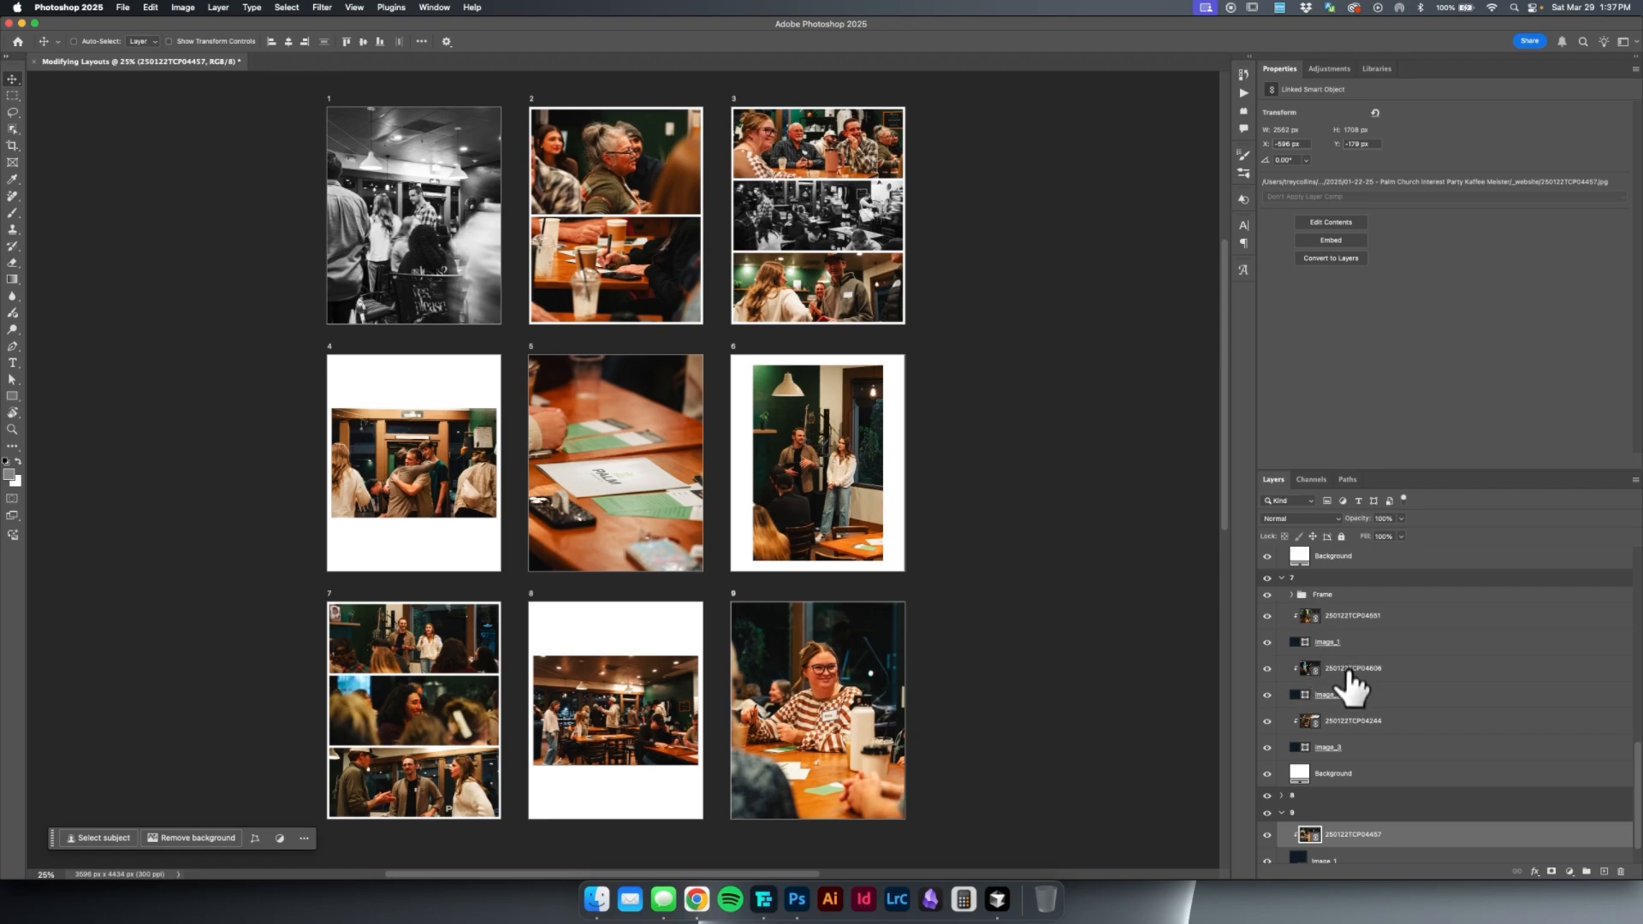
{"action": "scroll", "coordinate": [1351, 685], "scroll_direction": "up", "scroll_amount": 5}
{"action": "left_click", "coordinate": [1291, 651]}
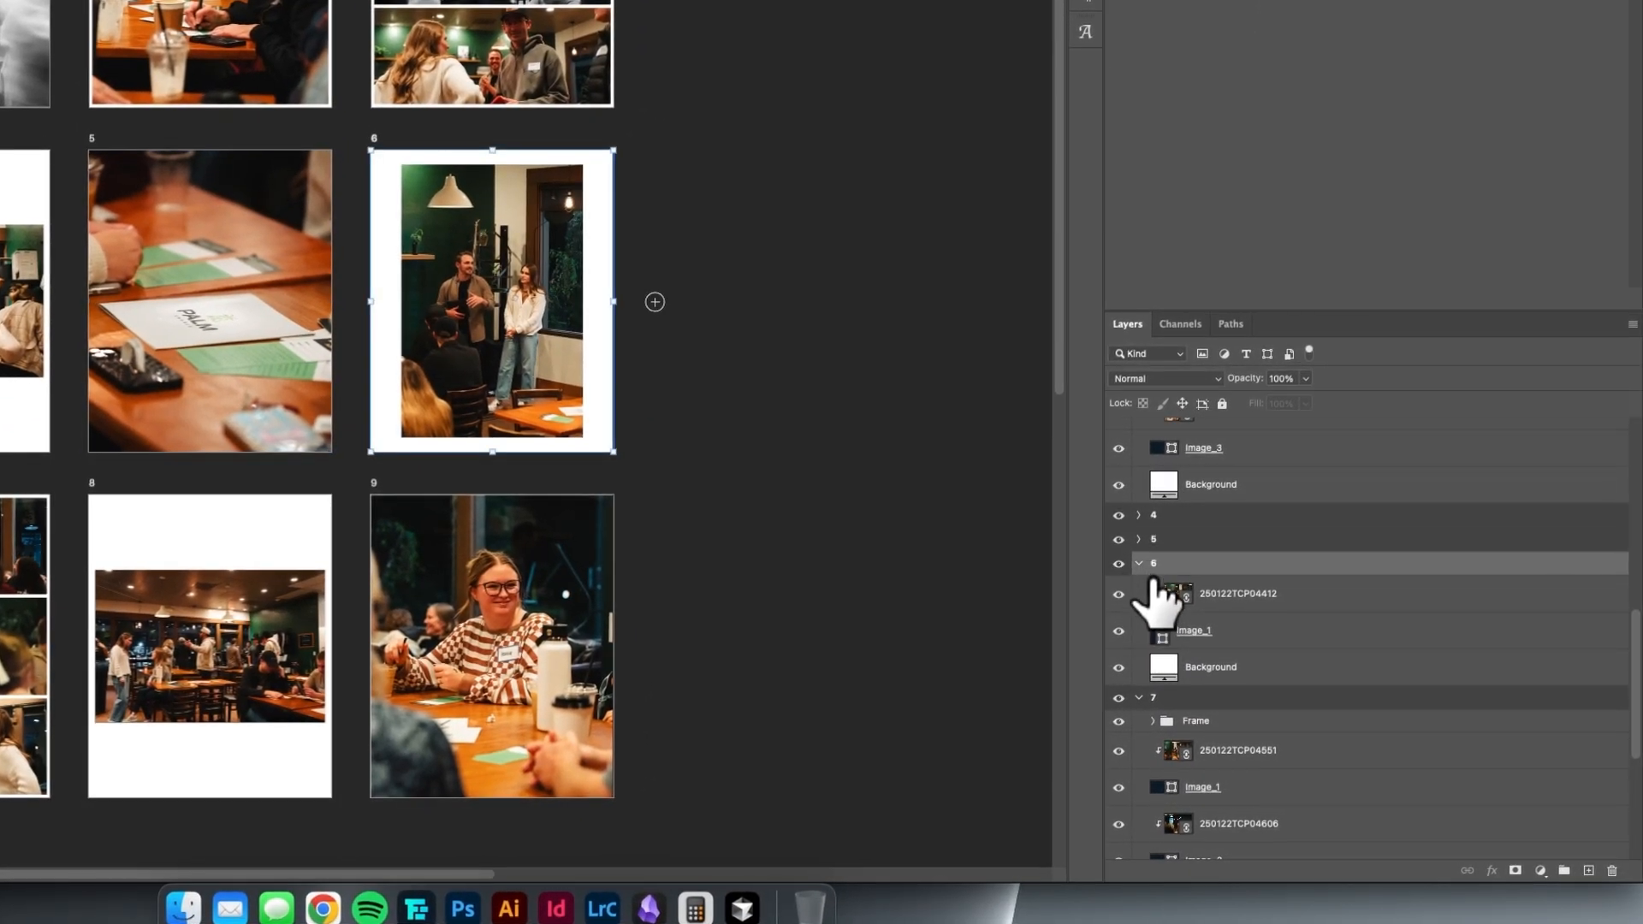
{"action": "left_click", "coordinate": [1139, 563]}
{"action": "left_click", "coordinate": [1139, 587]}
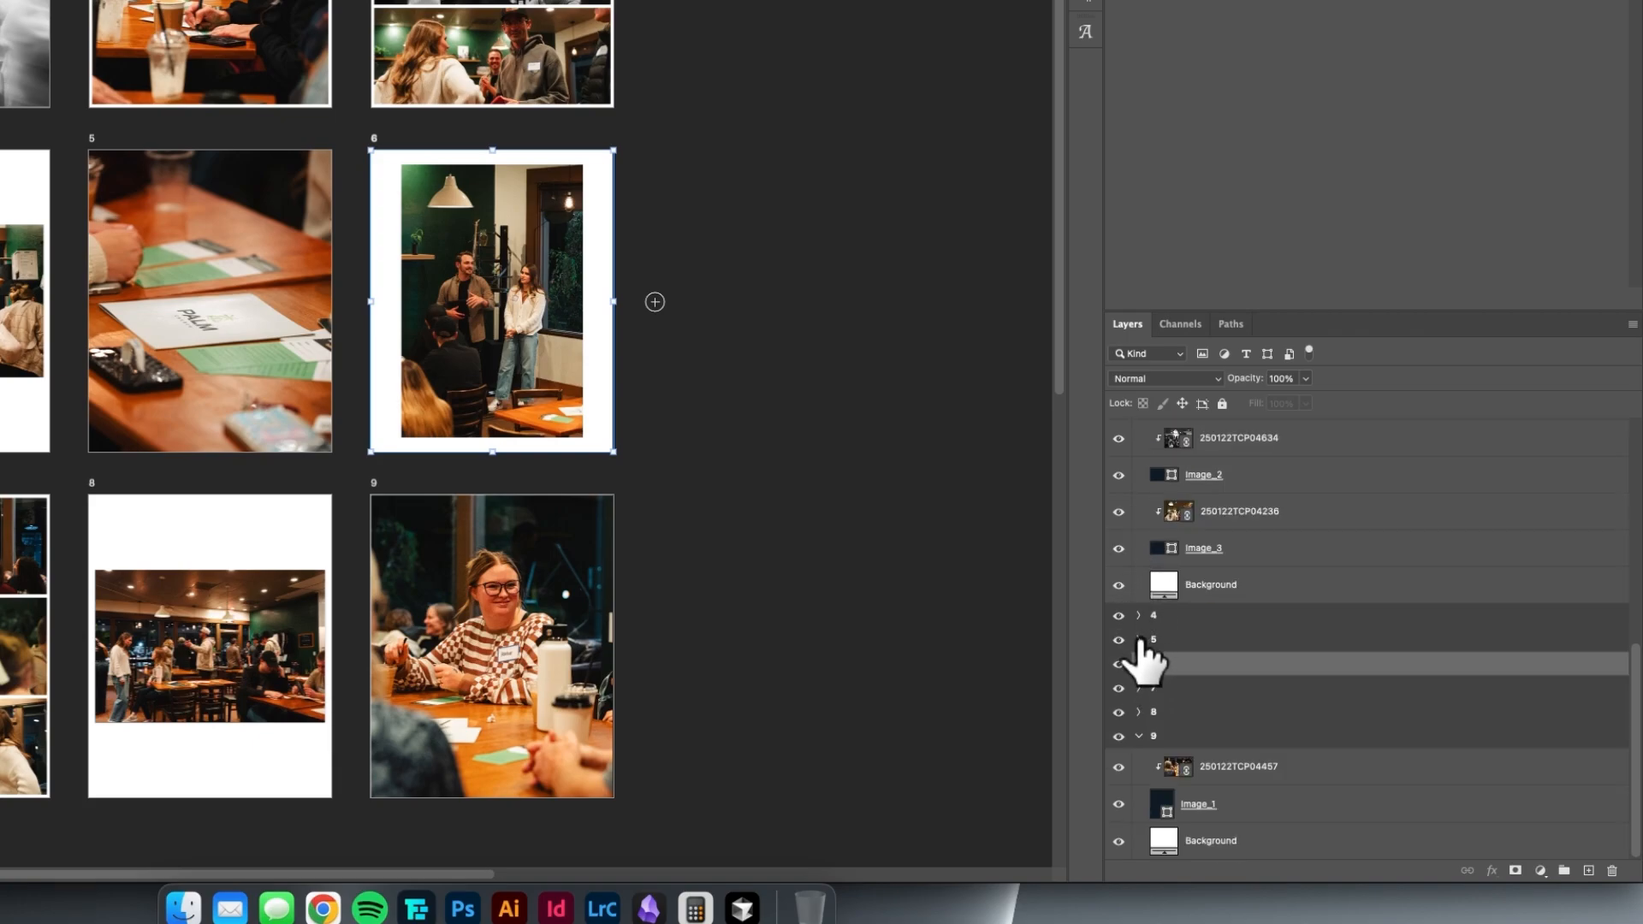
{"action": "left_click", "coordinate": [1139, 640]}
{"action": "scroll", "coordinate": [1232, 522], "scroll_direction": "up", "scroll_amount": 5}
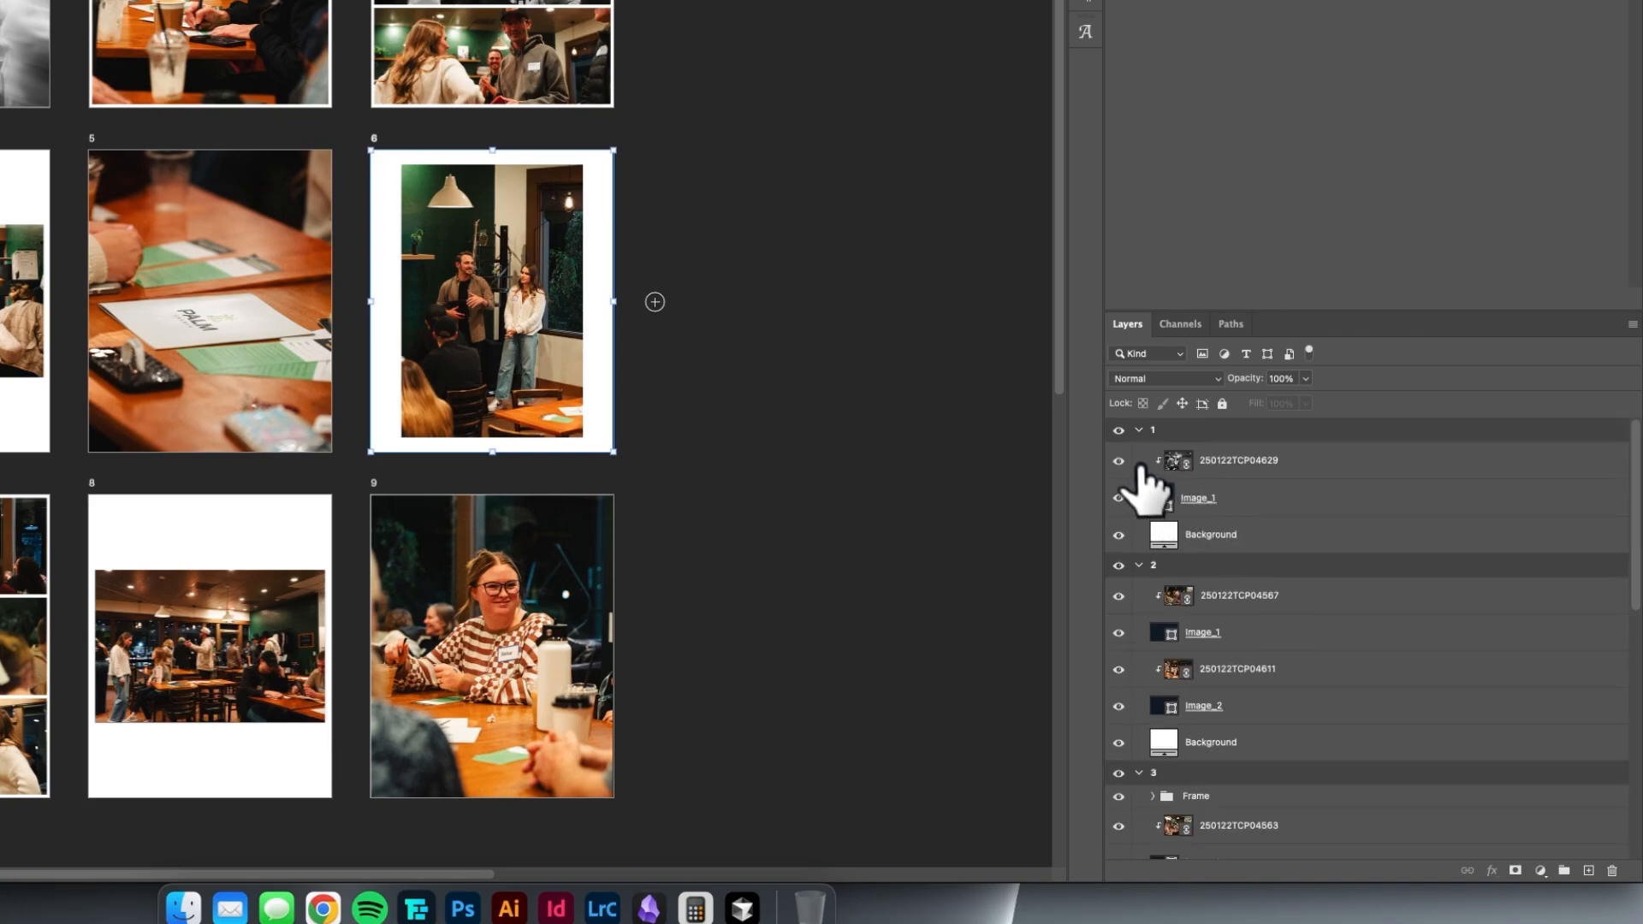
{"action": "left_click", "coordinate": [1139, 430]}
{"action": "left_click", "coordinate": [1139, 453]}
{"action": "left_click", "coordinate": [1139, 479]}
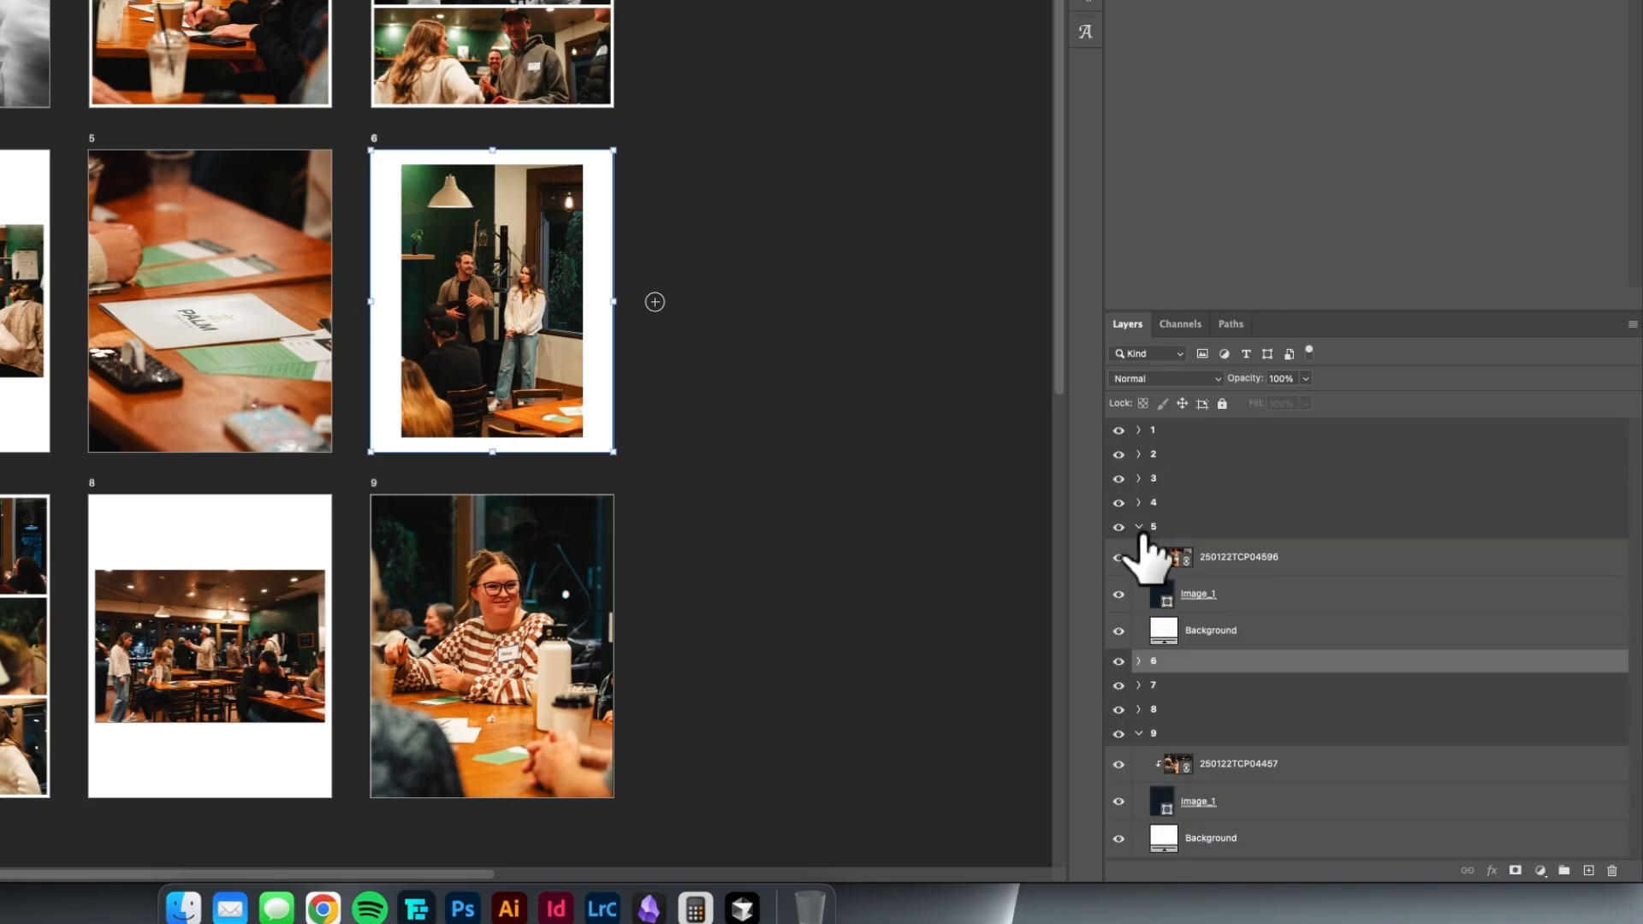
{"action": "left_click", "coordinate": [1140, 733]}
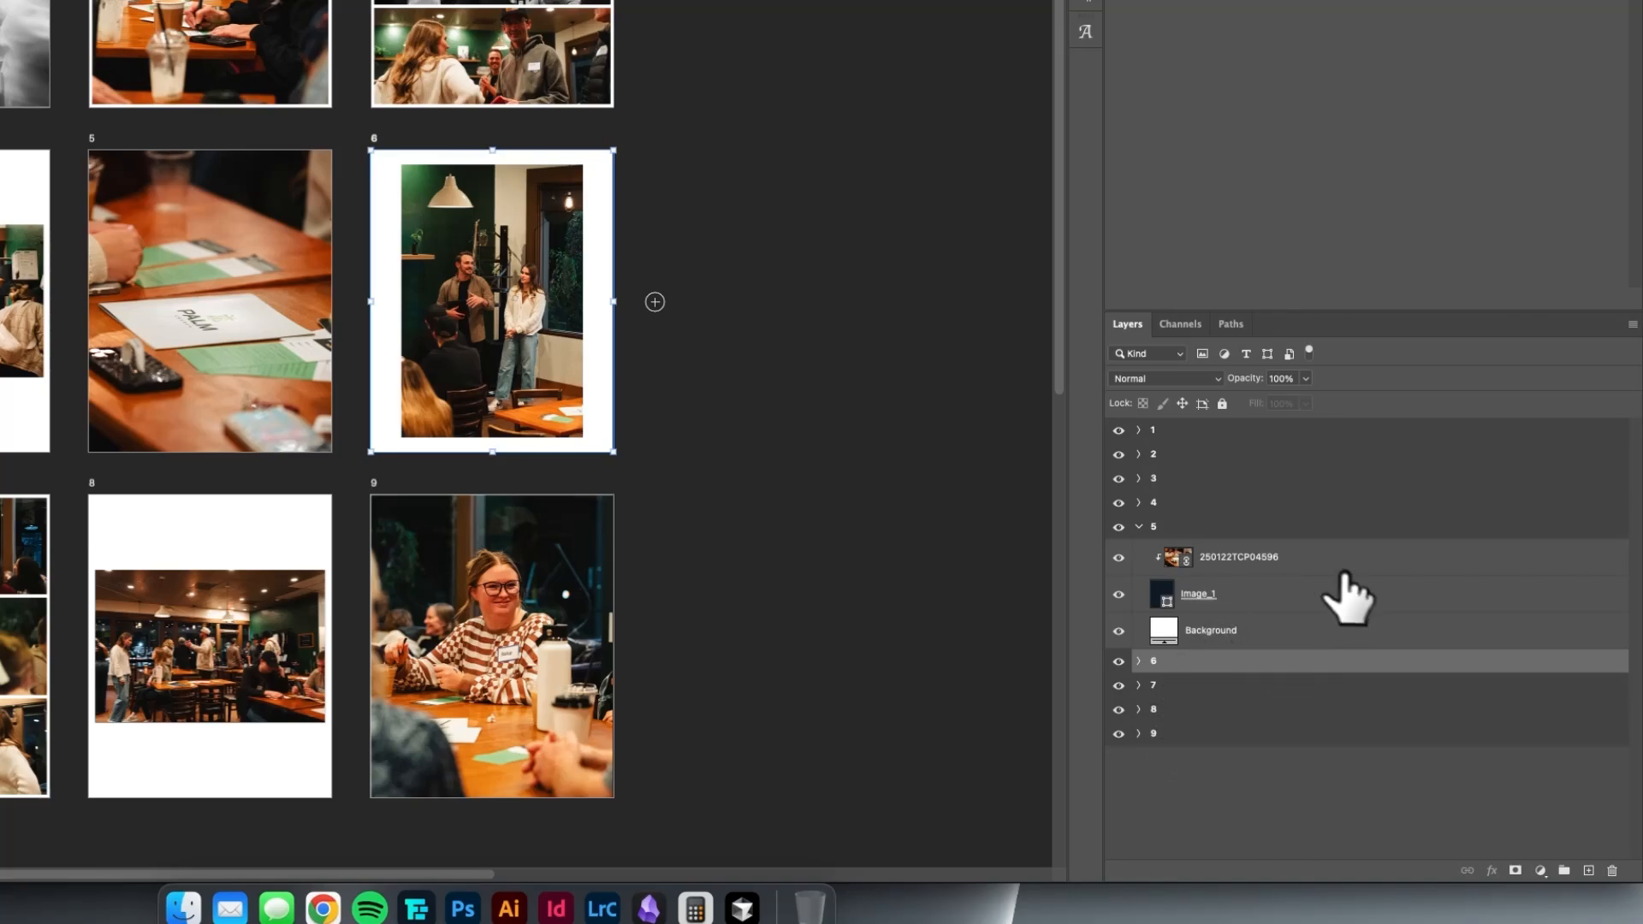
- Delete photo layer 250122TCP04596 from artboard 5 and add a new empty layer clipped to its Image_1 frame
{"action": "left_click", "coordinate": [1303, 565]}
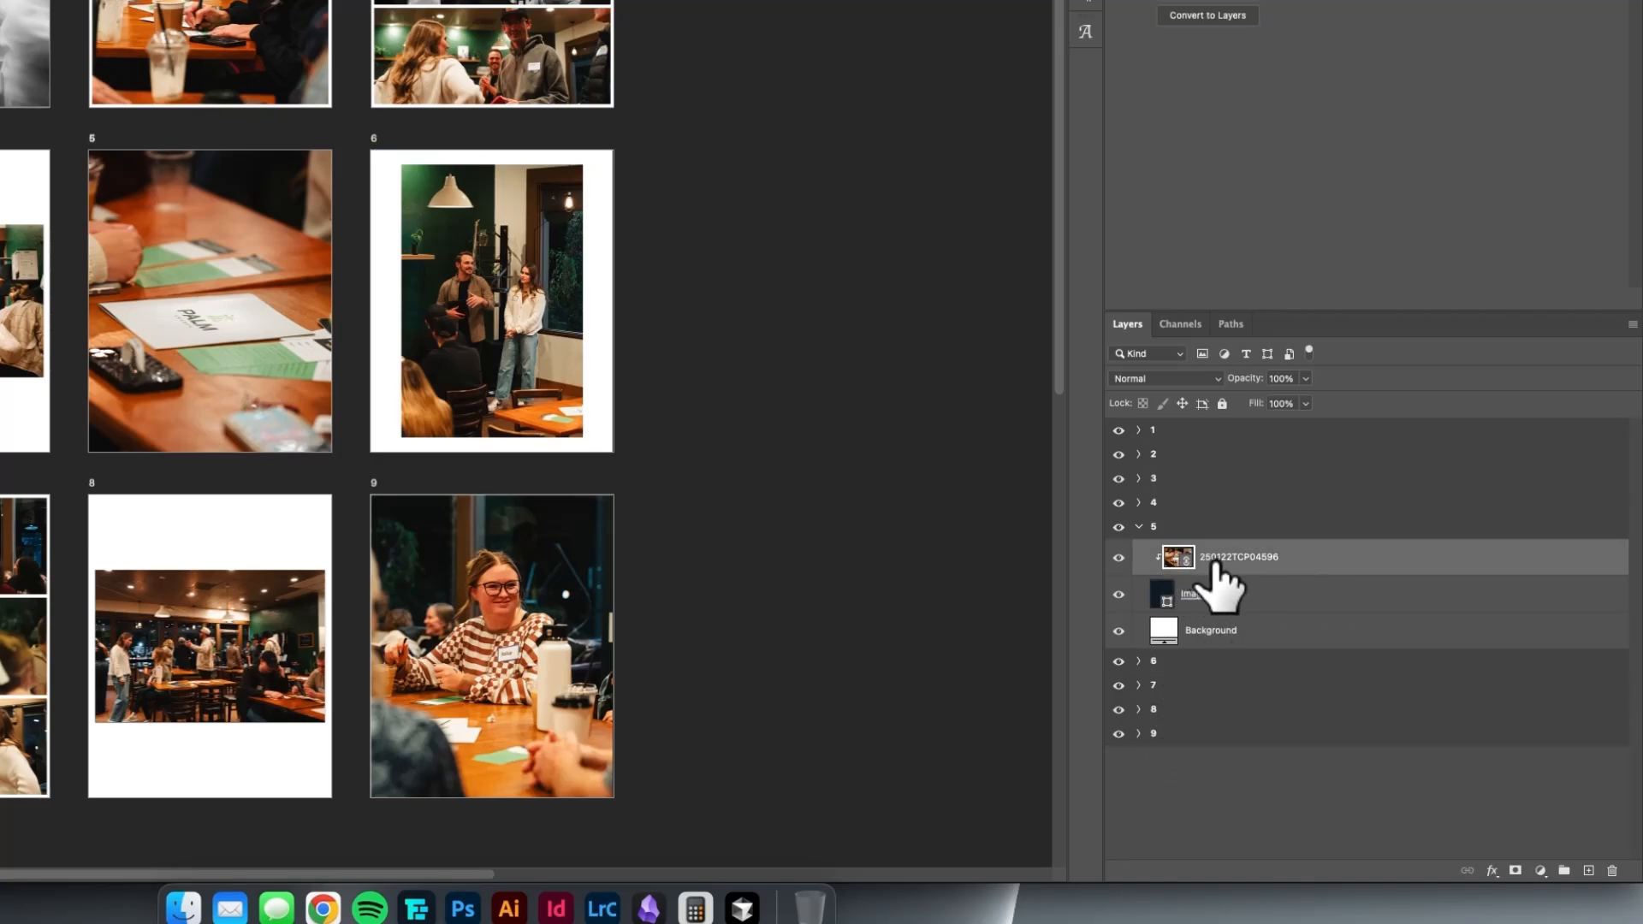
{"action": "key", "text": "BackSpace"}
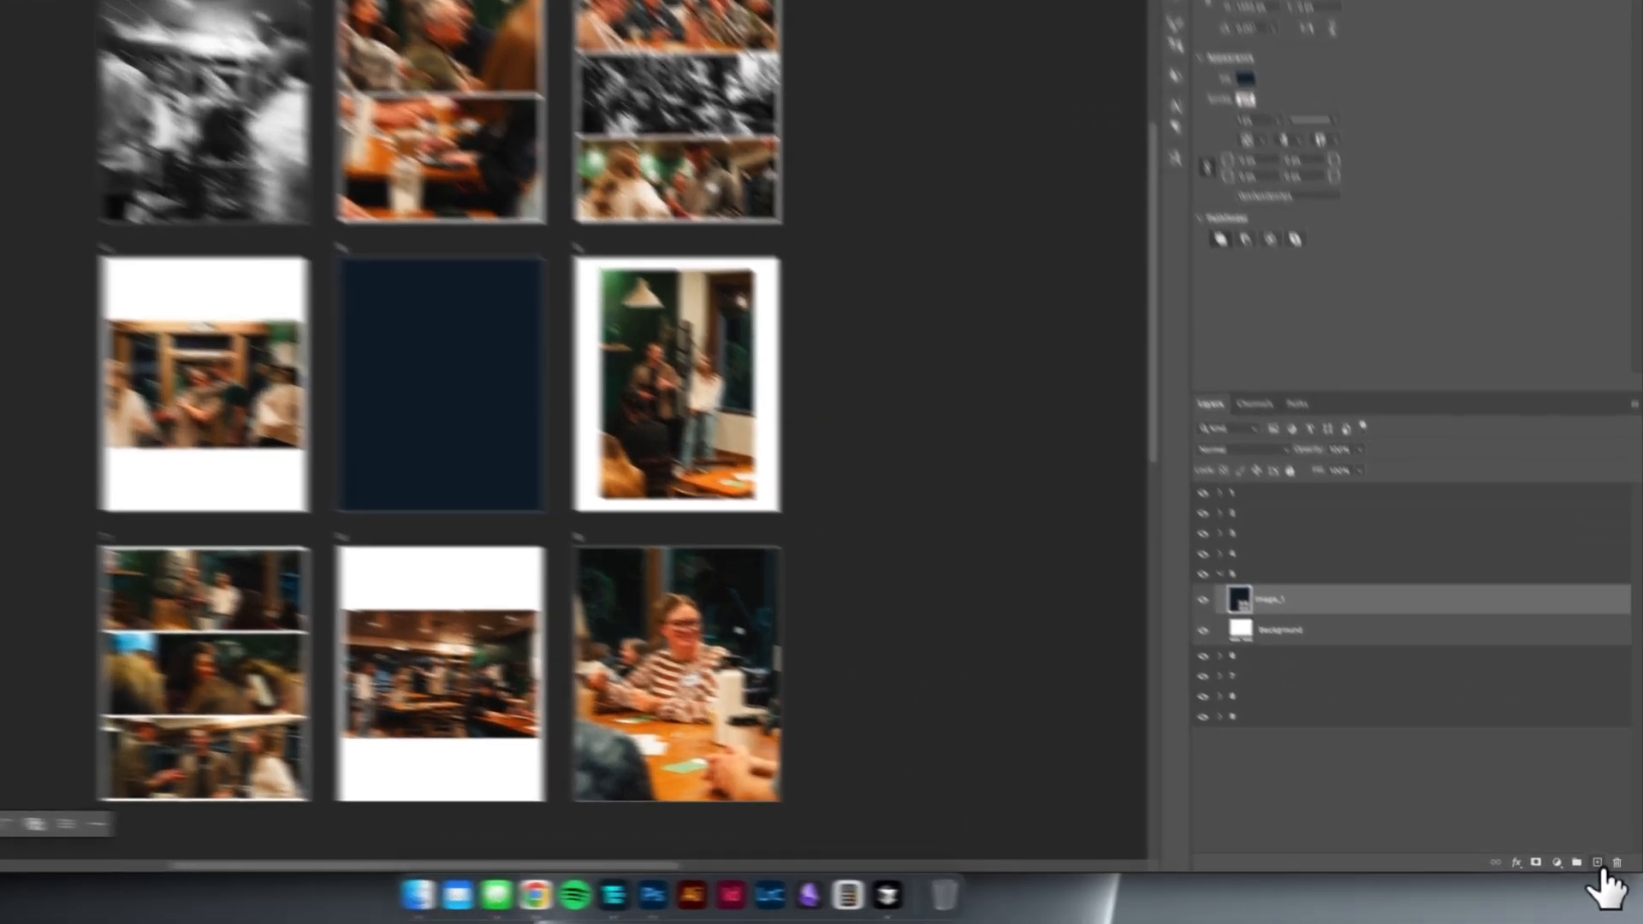
{"action": "left_click", "coordinate": [1604, 871]}
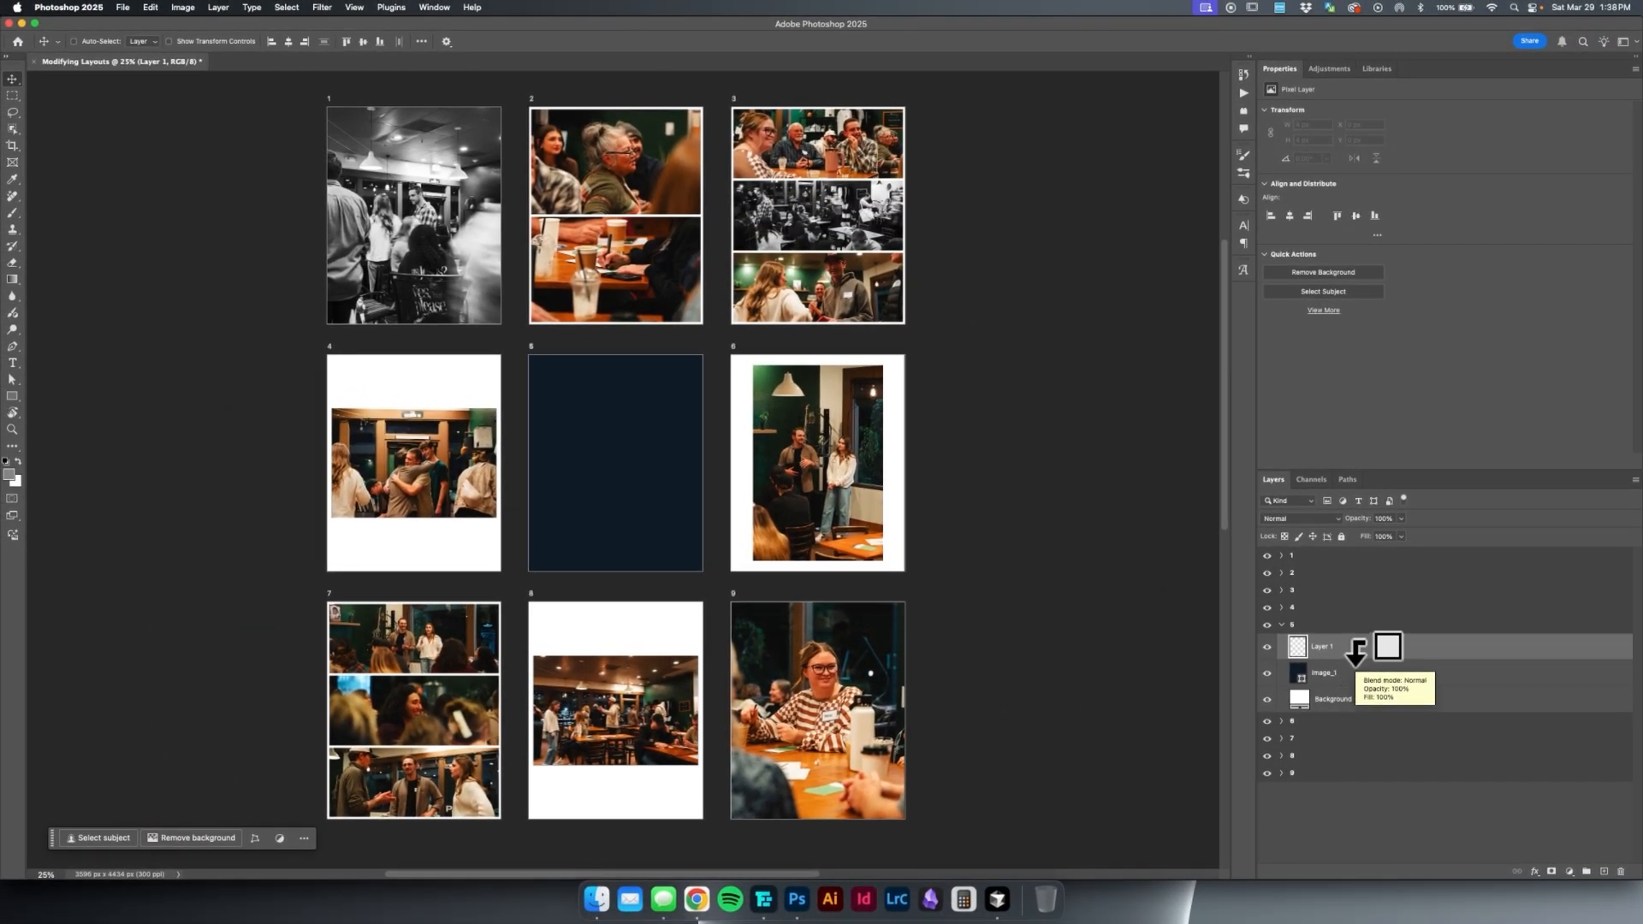
{"action": "left_click", "coordinate": [1356, 655], "text": "alt"}
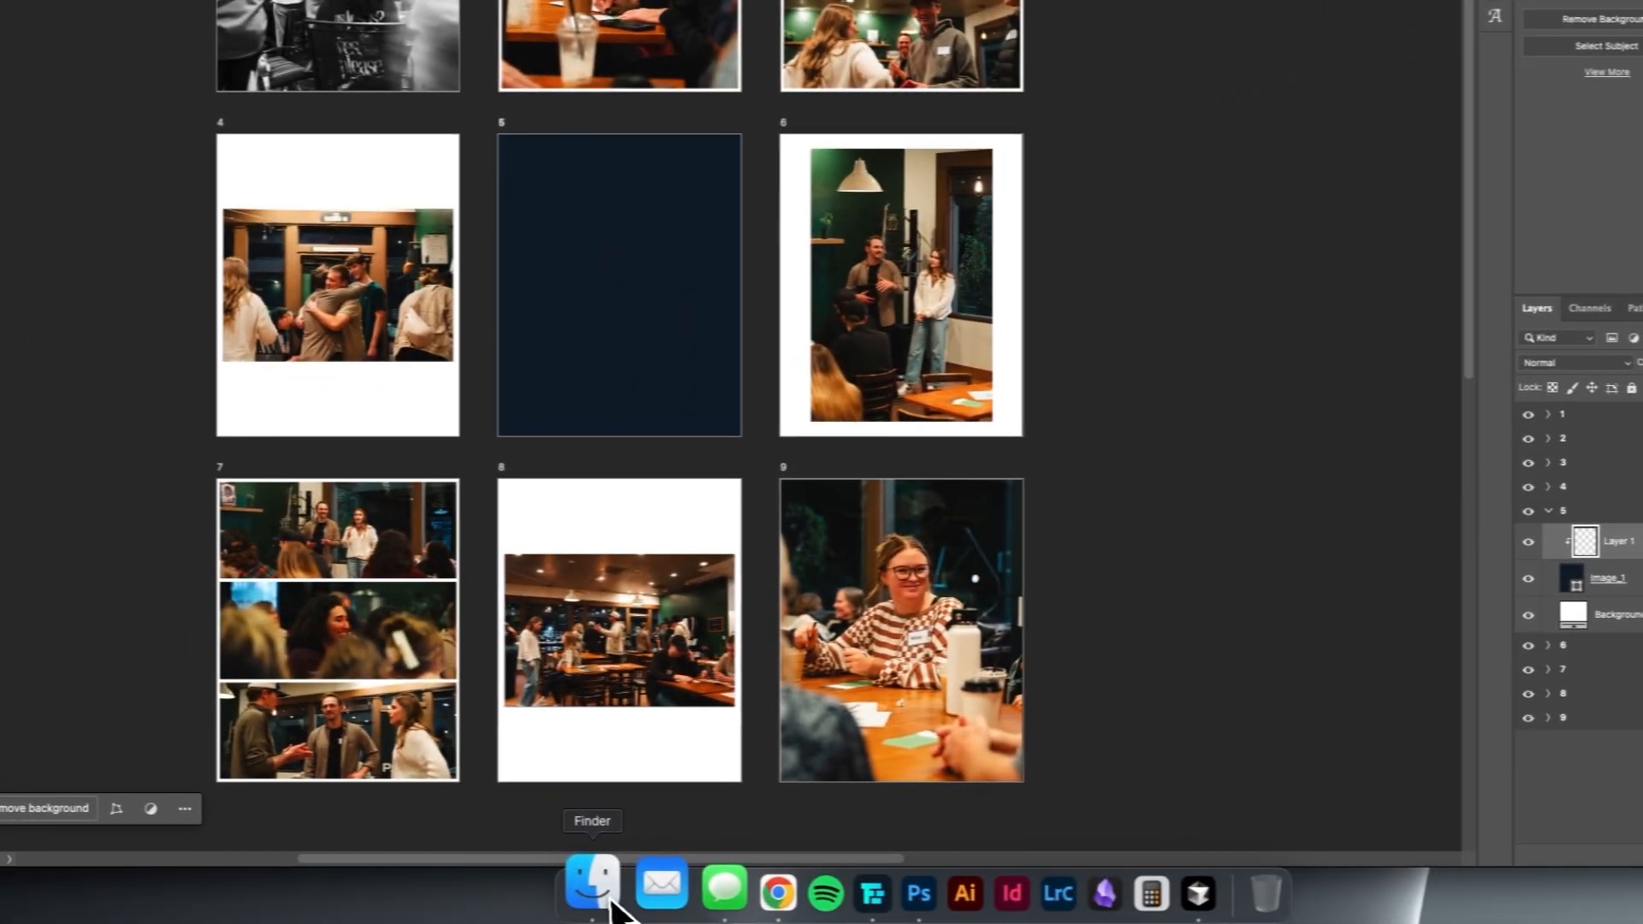
- Switch to Finder and open the _website subfolder of the 01-22-25 Palm Church Kaffee Meister shoot within Photos, 2025
{"action": "left_click", "coordinate": [611, 901]}
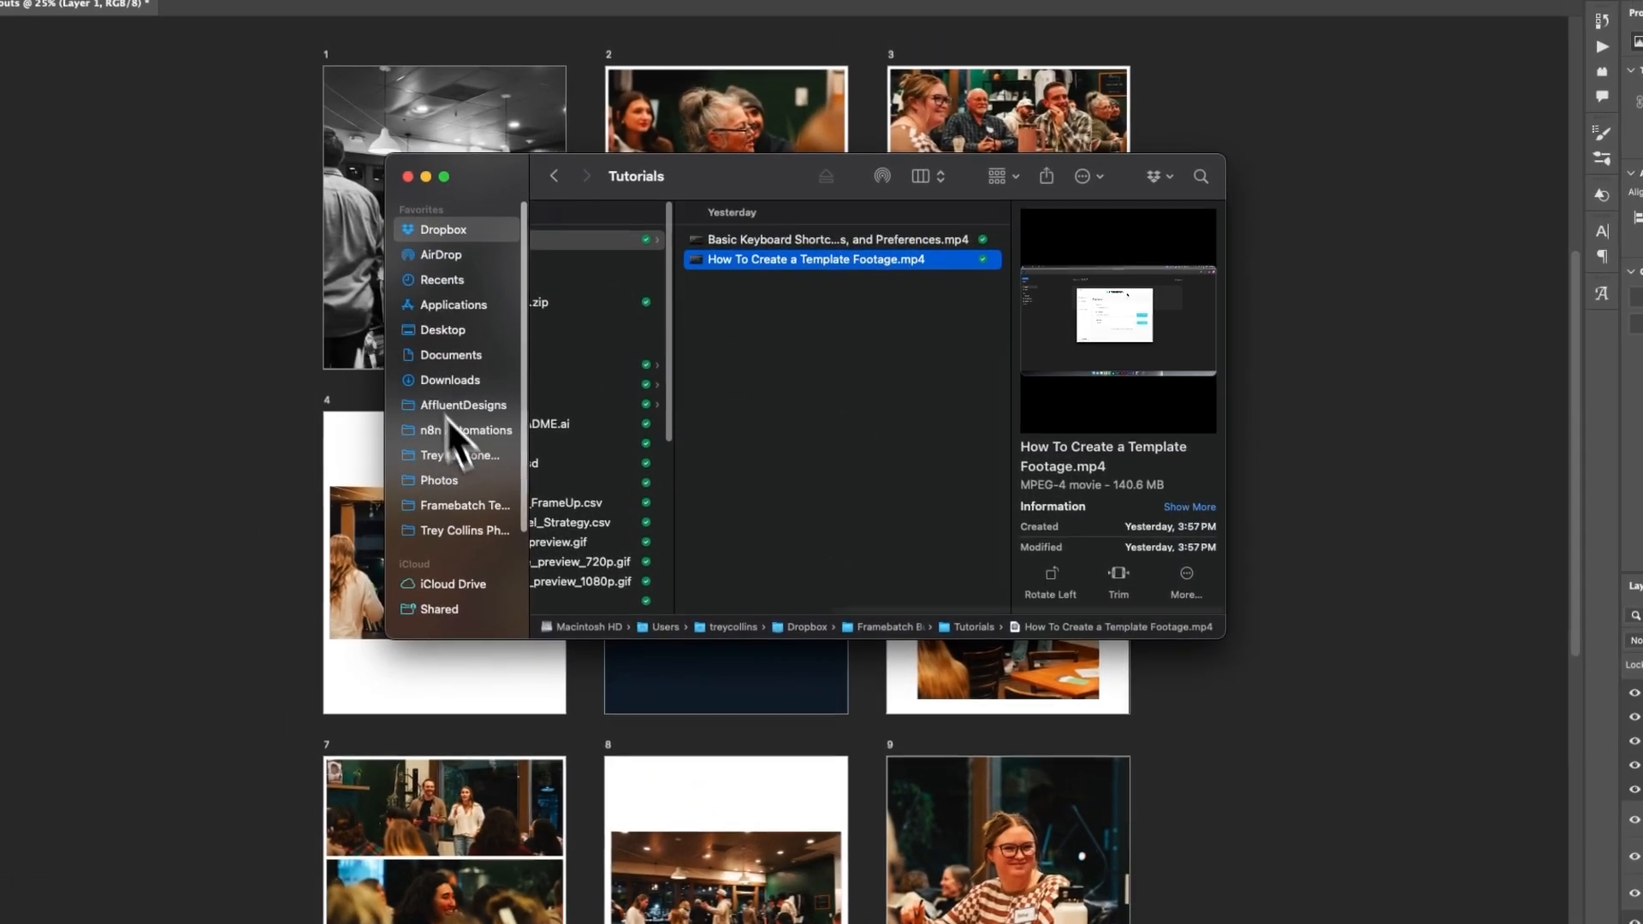
{"action": "left_click", "coordinate": [453, 480]}
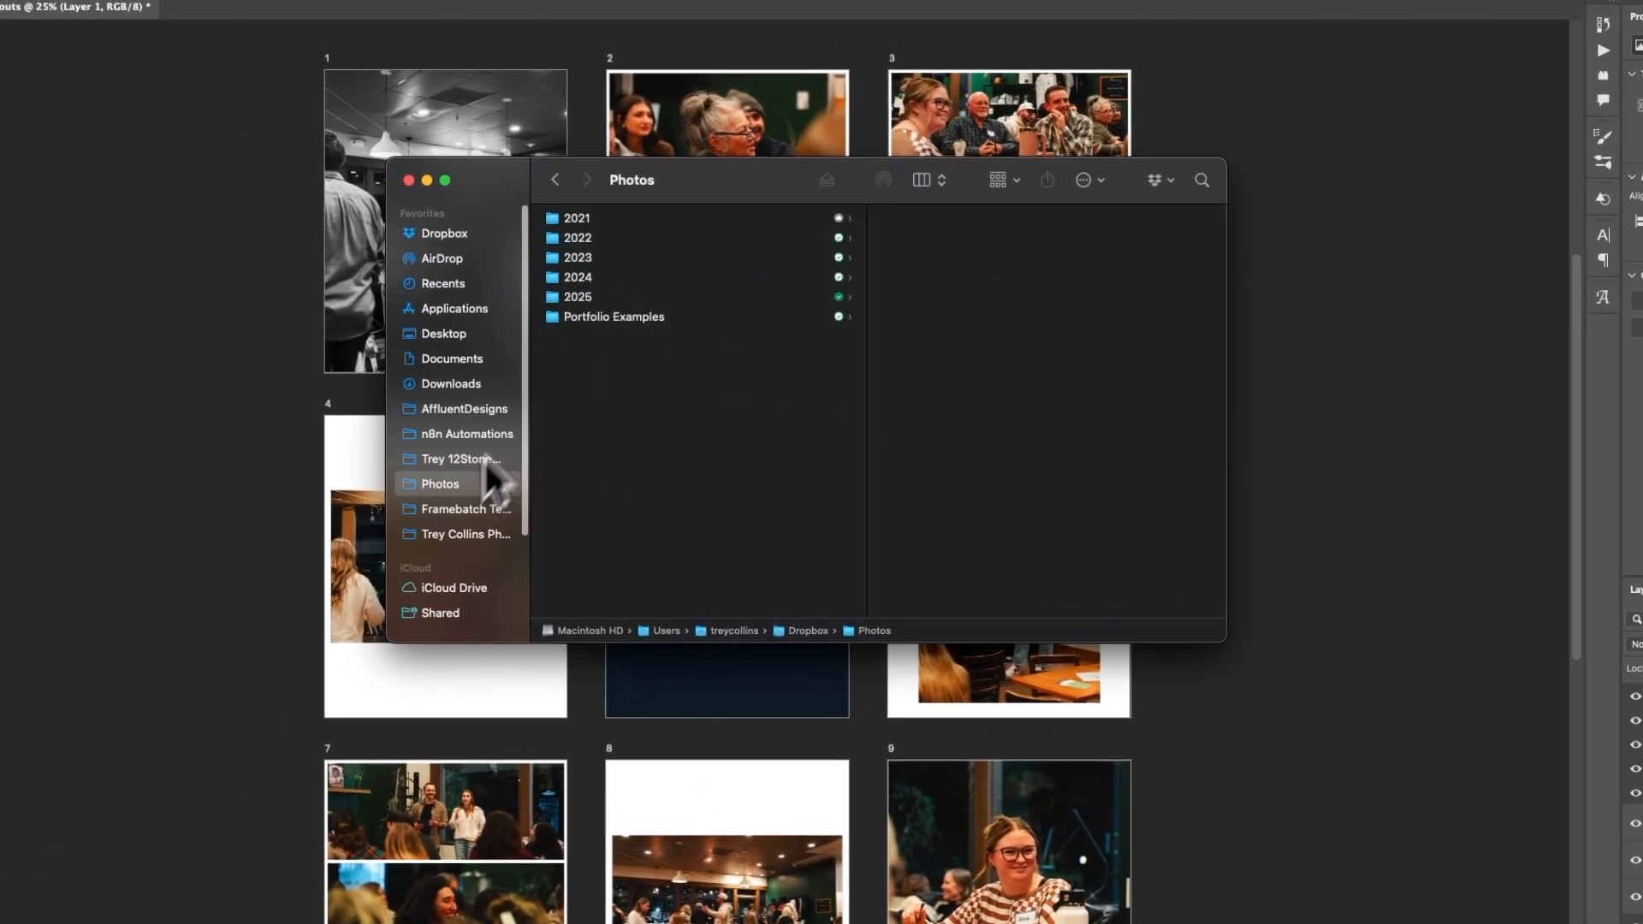
{"action": "left_click", "coordinate": [599, 299]}
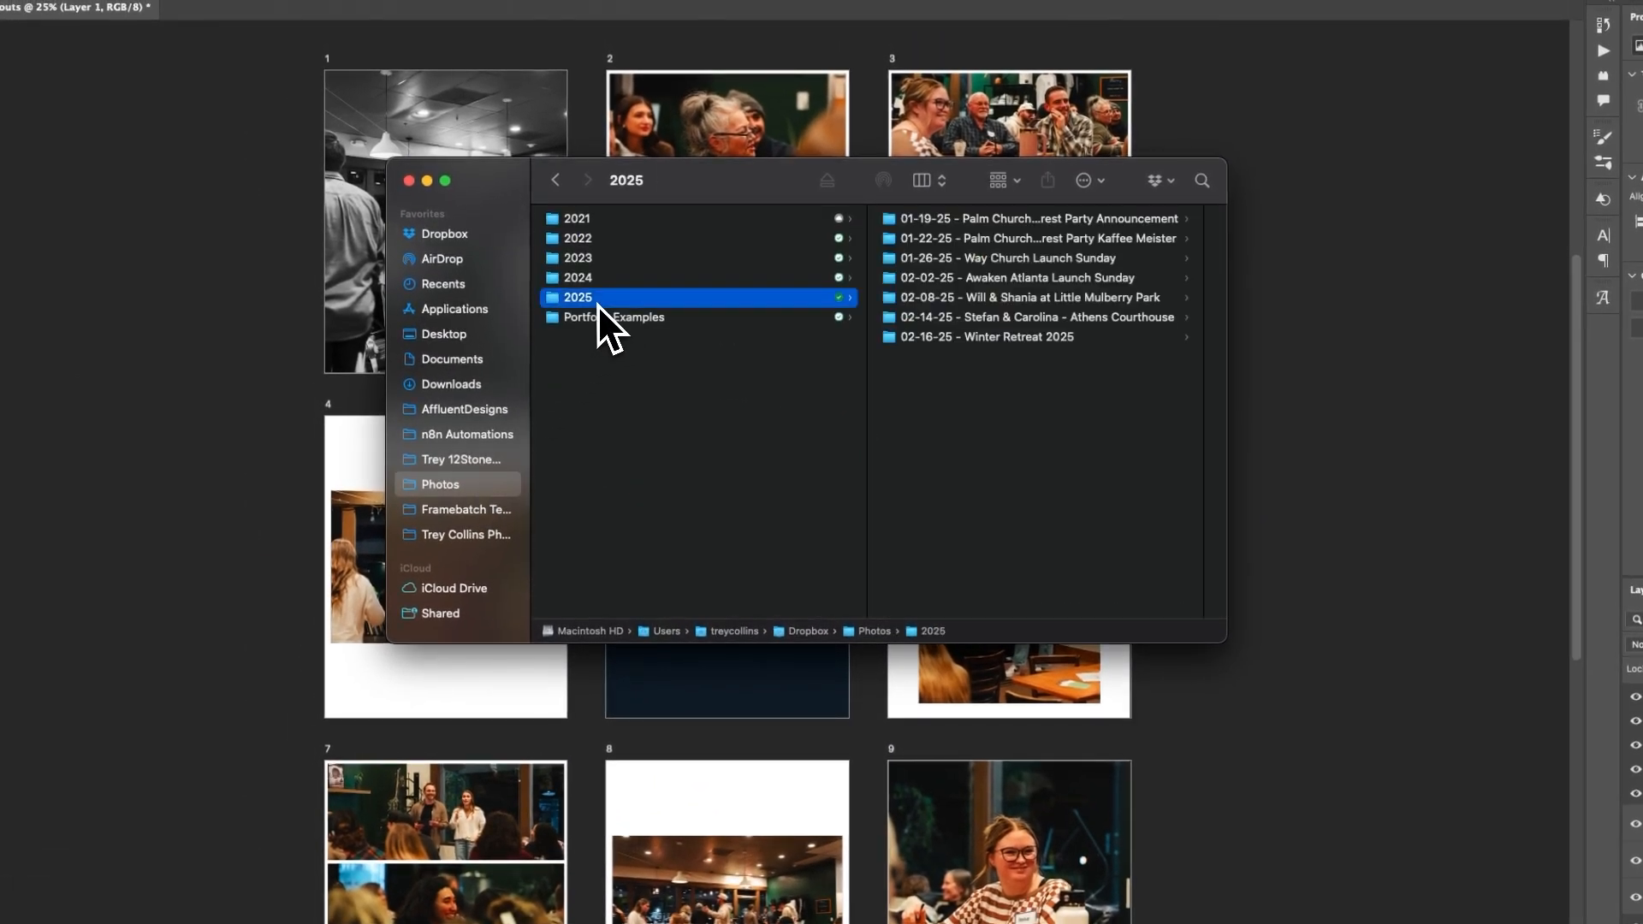
{"action": "left_click", "coordinate": [1013, 237]}
{"action": "left_click", "coordinate": [977, 243]}
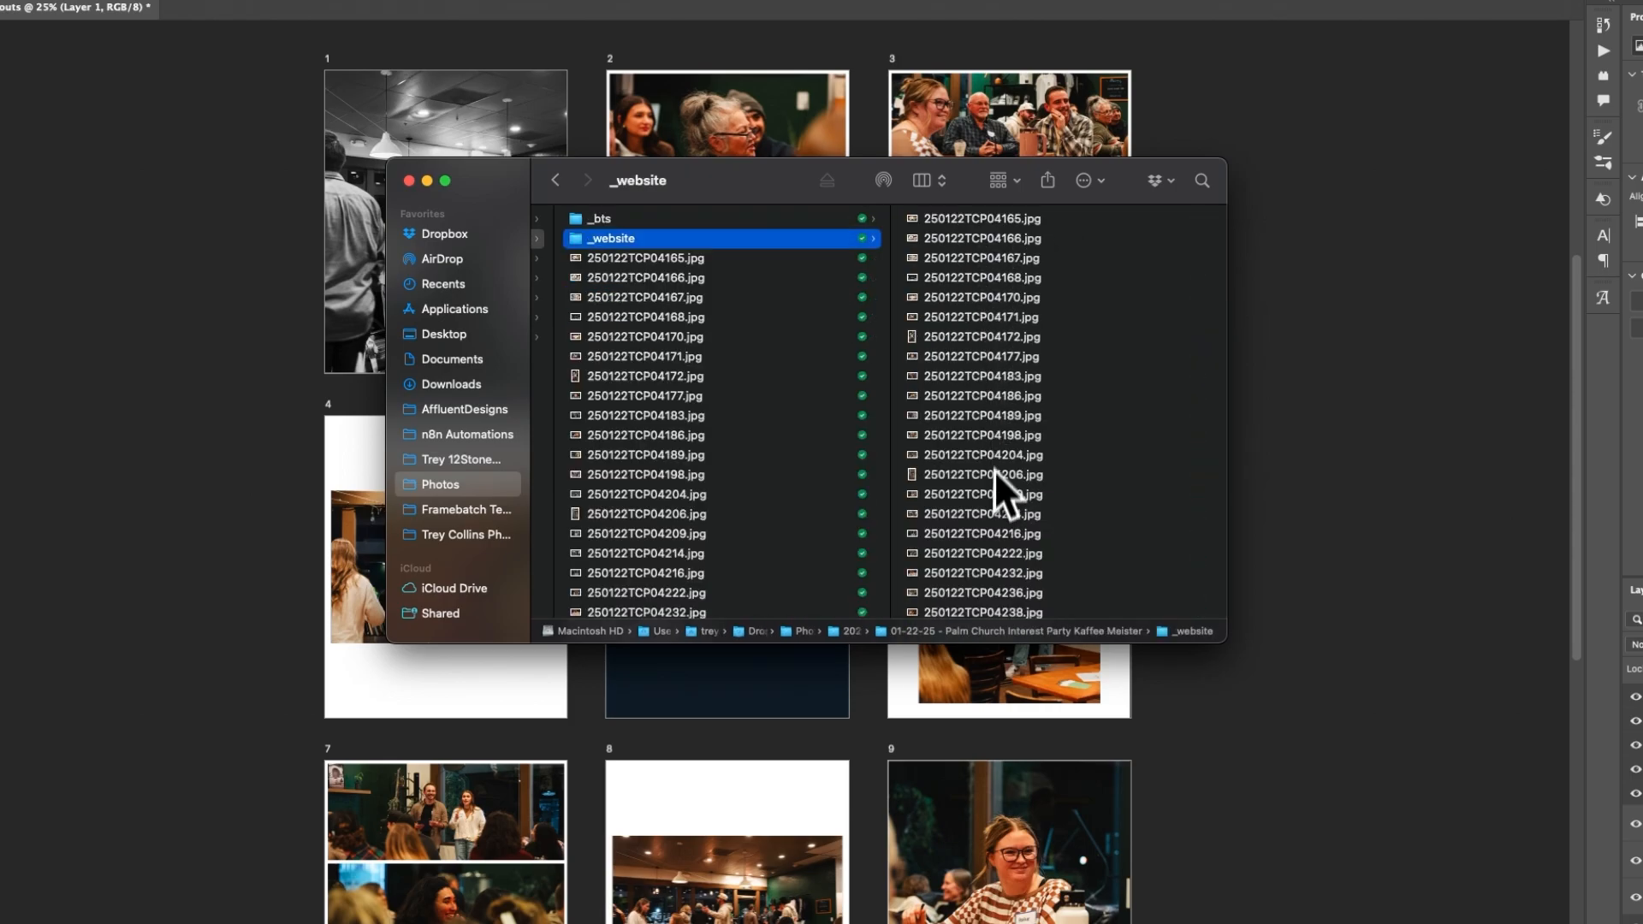
- Look through the photos in the _website folder and place 250122TCP04371.jpg, the hand holding the PALM card, into artboard 5 in Photoshop
{"action": "scroll", "coordinate": [991, 479], "scroll_direction": "down", "scroll_amount": 5}
{"action": "left_click", "coordinate": [989, 463]}
{"action": "key", "text": "Down"}
{"action": "key", "text": "Down"}
{"action": "key", "text": "Down"}
{"action": "key", "text": "Down"}
{"action": "key", "text": "Down"}
{"action": "key", "text": "Down"}
{"action": "key", "text": "Down"}
{"action": "key", "text": "Down"}
{"action": "key", "text": "Down"}
{"action": "key", "text": "Down"}
{"action": "key", "text": "Down"}
{"action": "key", "text": "Down"}
{"action": "key", "text": "Down"}
{"action": "key", "text": "Down"}
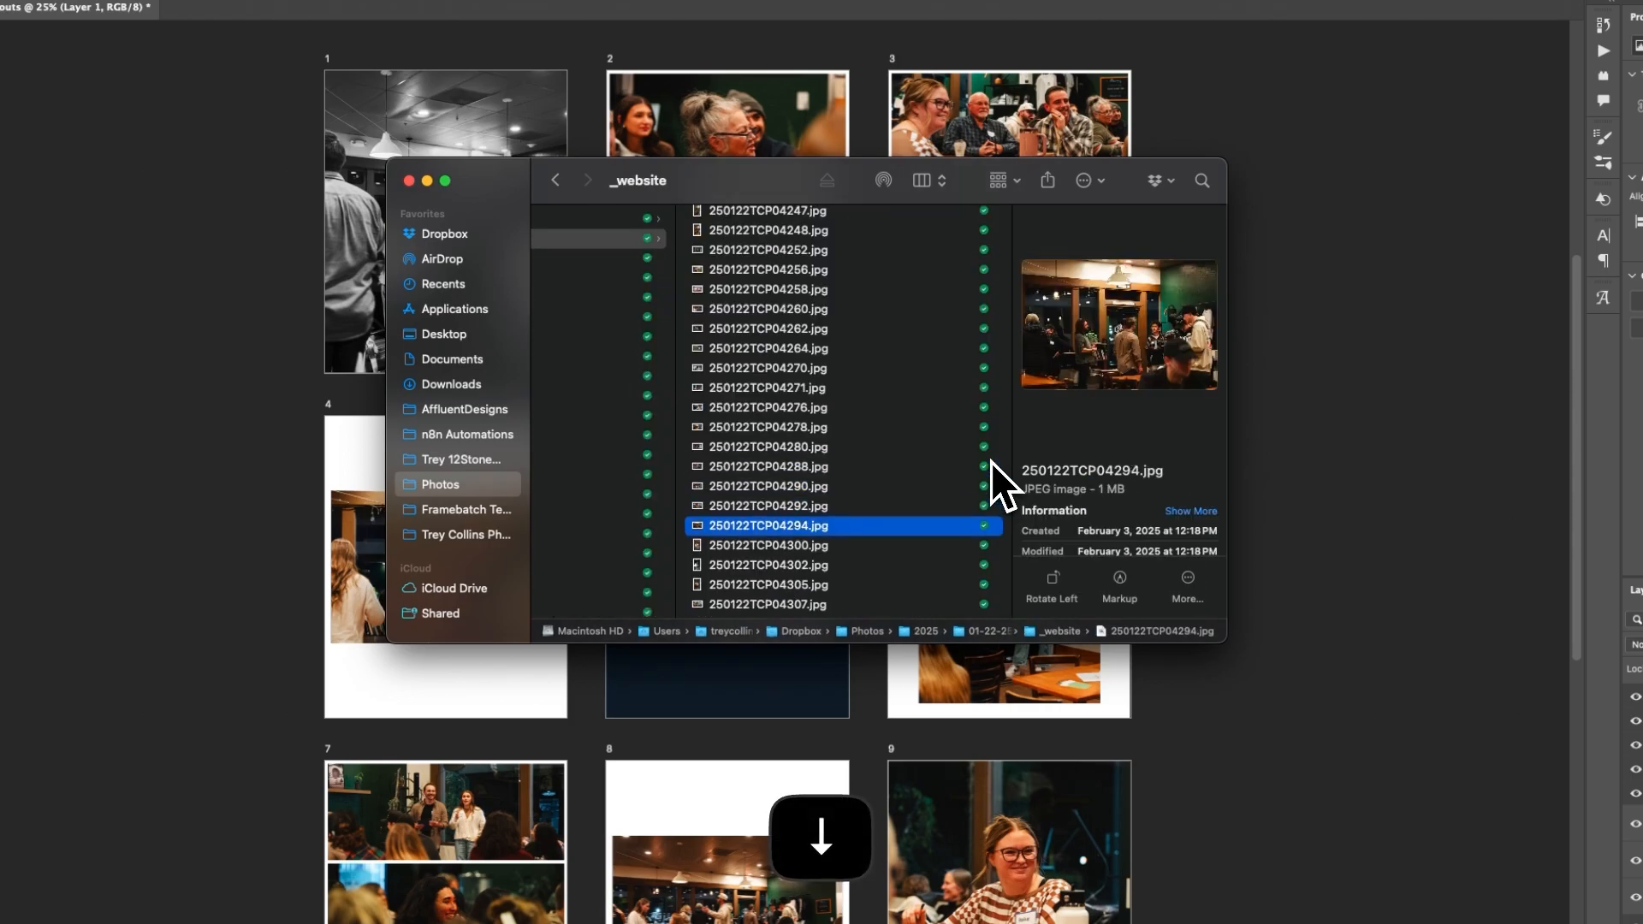
{"action": "key", "text": "Down"}
{"action": "key", "text": "Down"}
{"action": "key", "text": "Down"}
{"action": "key", "text": "Down"}
{"action": "key", "text": "Down"}
{"action": "key", "text": "Down"}
{"action": "key", "text": "Down"}
{"action": "key", "text": "Down"}
{"action": "key", "text": "Down"}
{"action": "key", "text": "Down"}
{"action": "key", "text": "Down"}
{"action": "key", "text": "Down"}
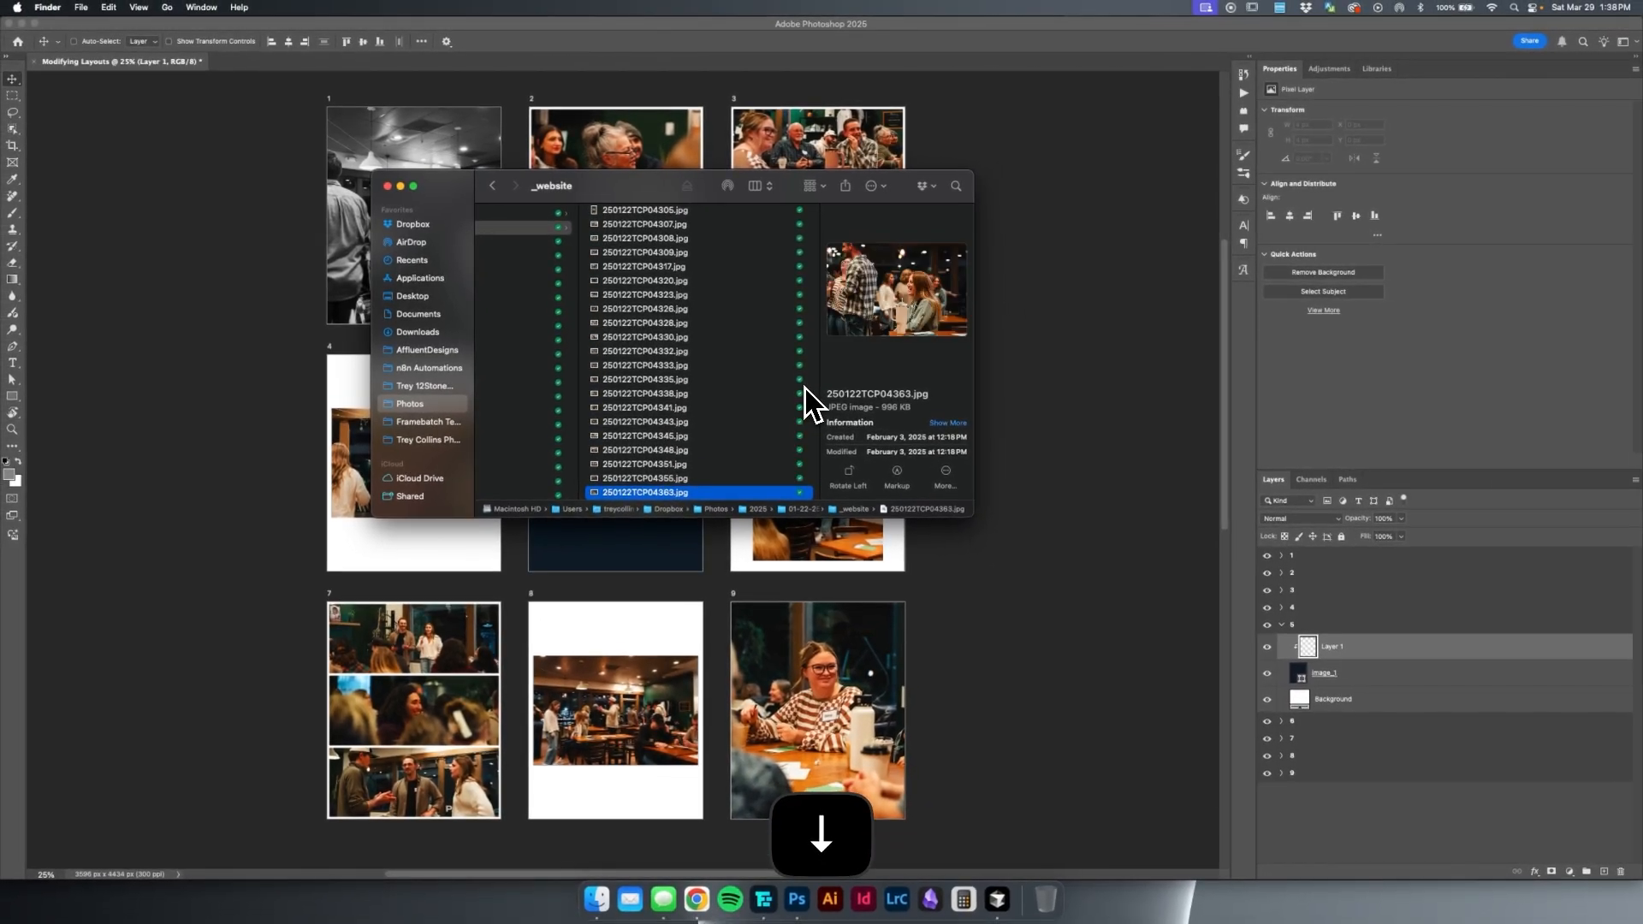
{"action": "key", "text": "Down"}
{"action": "key", "text": "Up"}
{"action": "key", "text": "Down"}
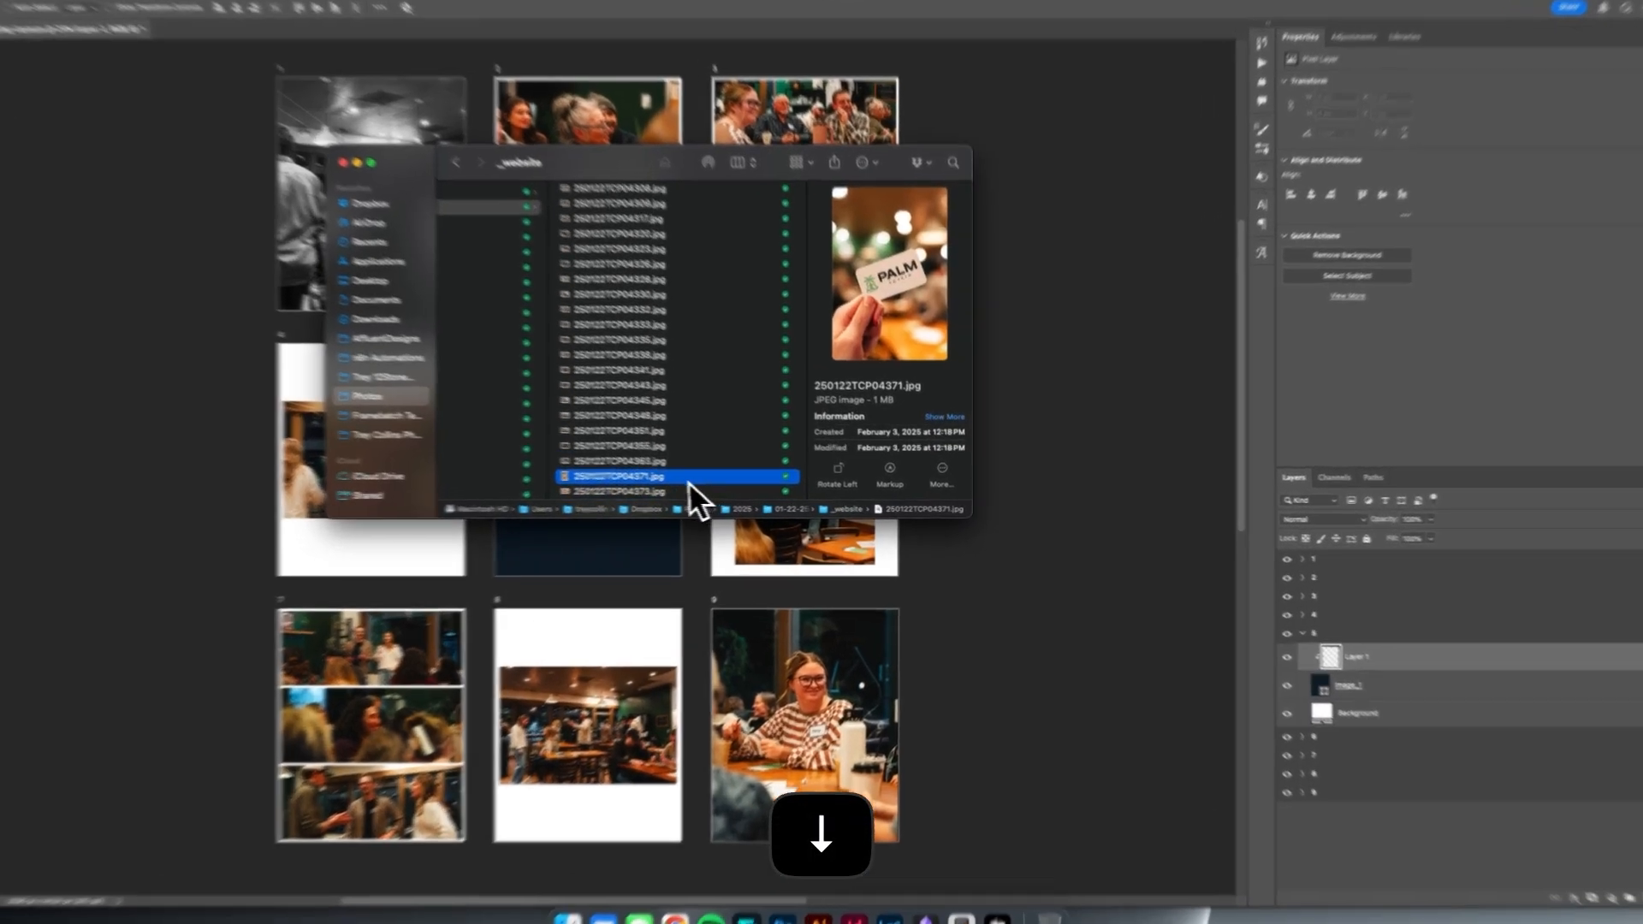
{"action": "left_click_drag", "start_coordinate": [714, 479], "coordinate": [988, 368]}
{"action": "key", "text": "Return"}
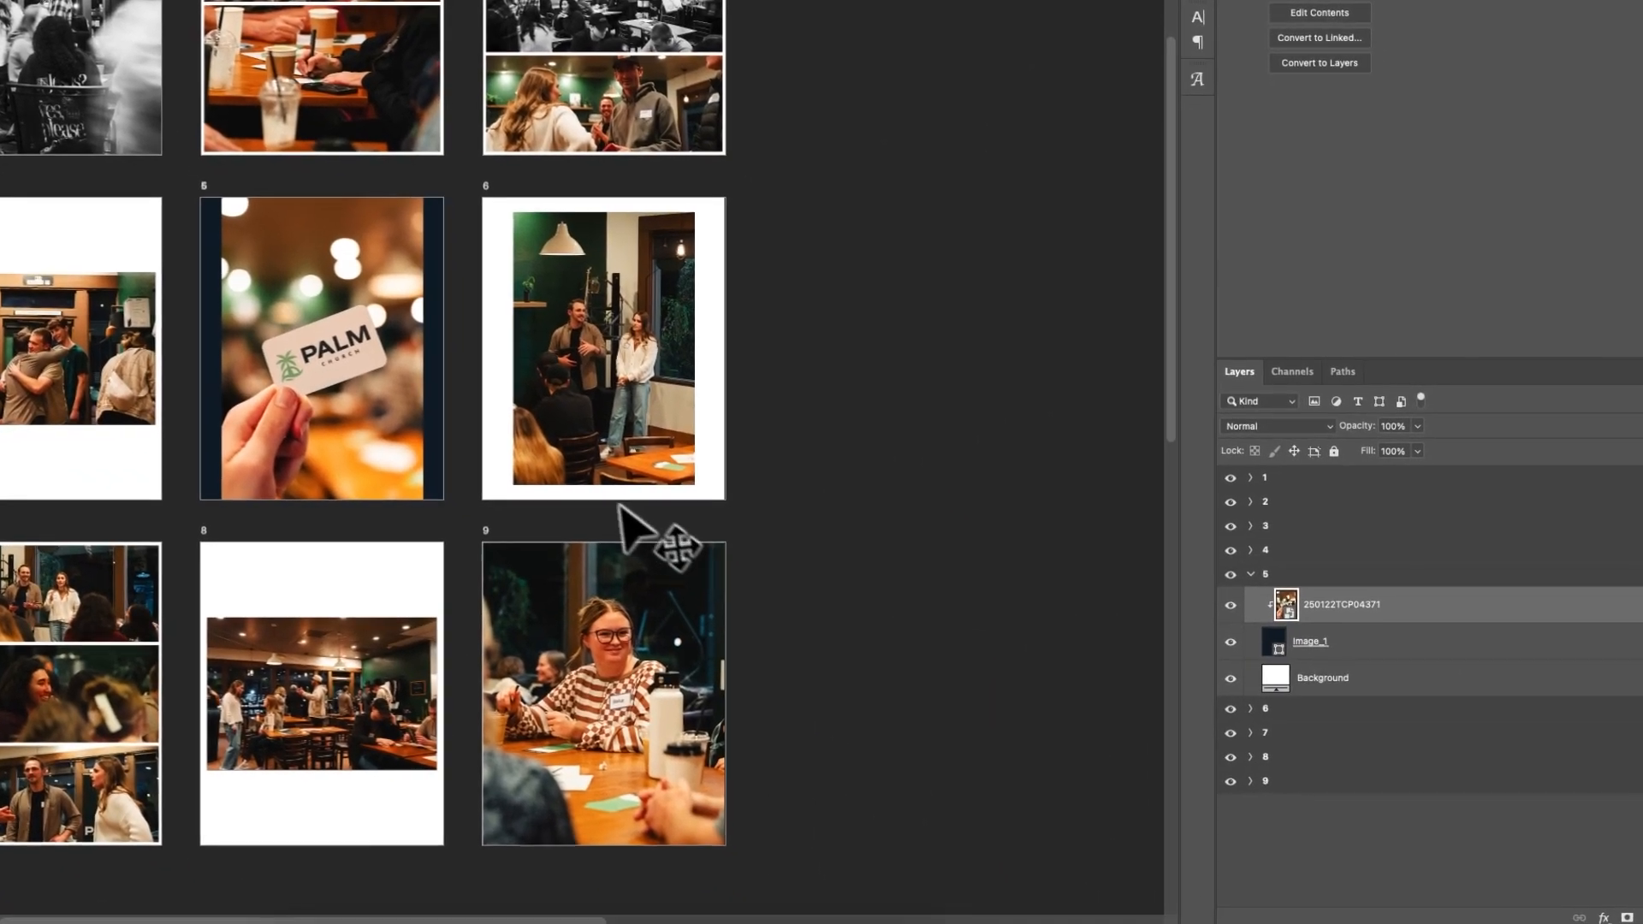
- Enlarge photo 250122TCP04371 until it fills artboard 5 and clip it to the Image_1 frame
{"action": "key", "text": "super+t"}
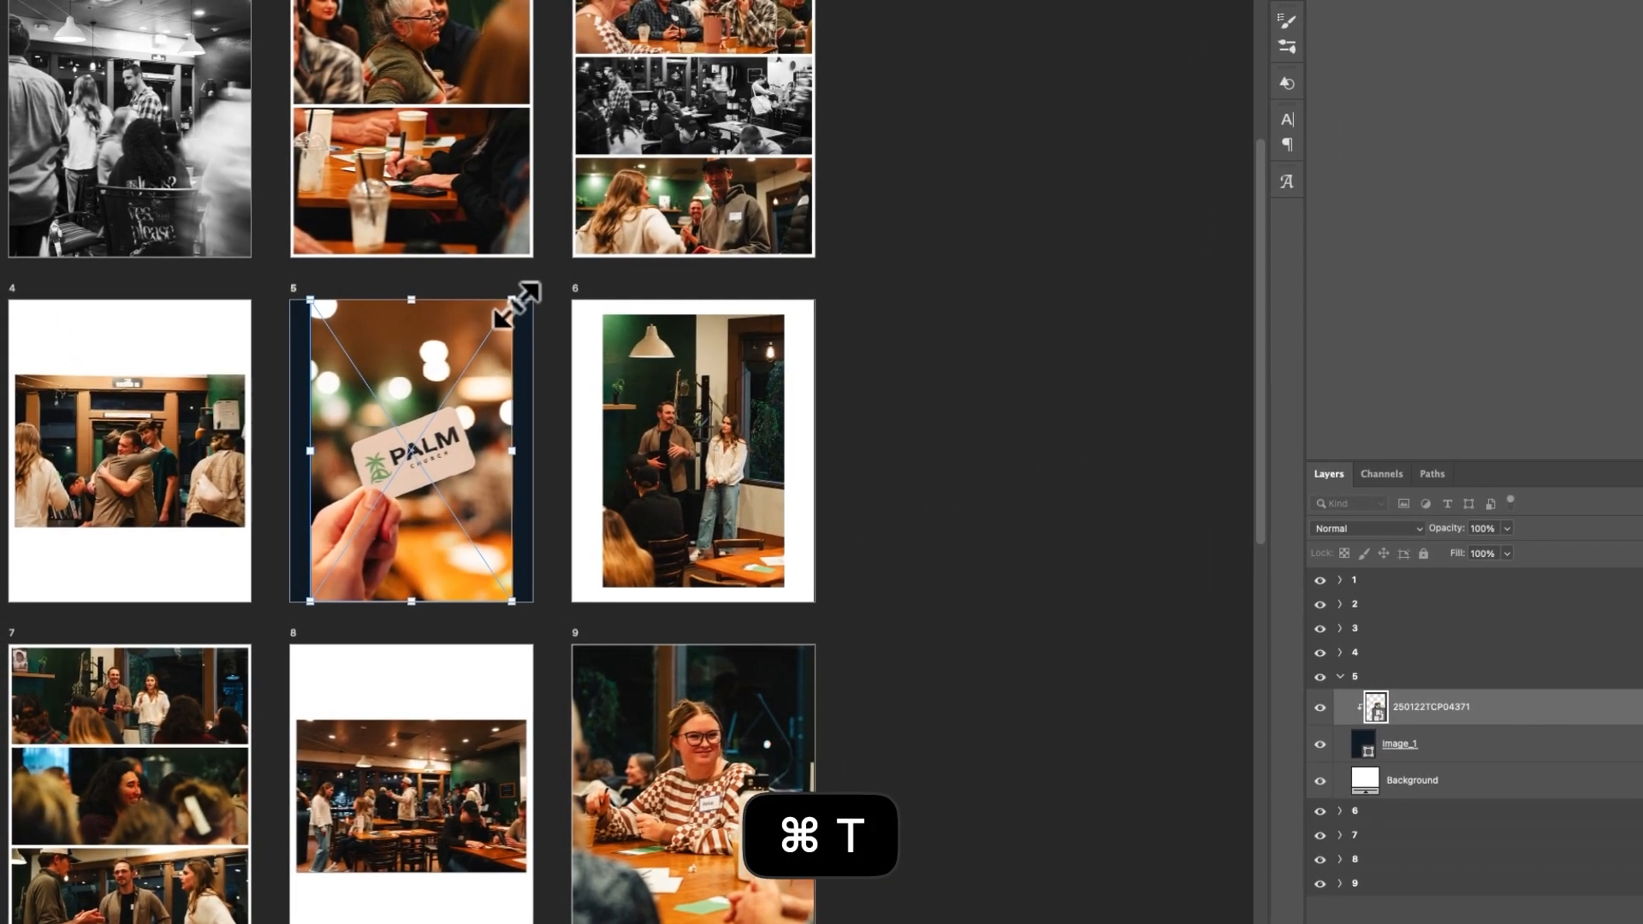
{"action": "left_click_drag", "start_coordinate": [517, 305], "coordinate": [550, 258]}
{"action": "key", "text": "Return"}
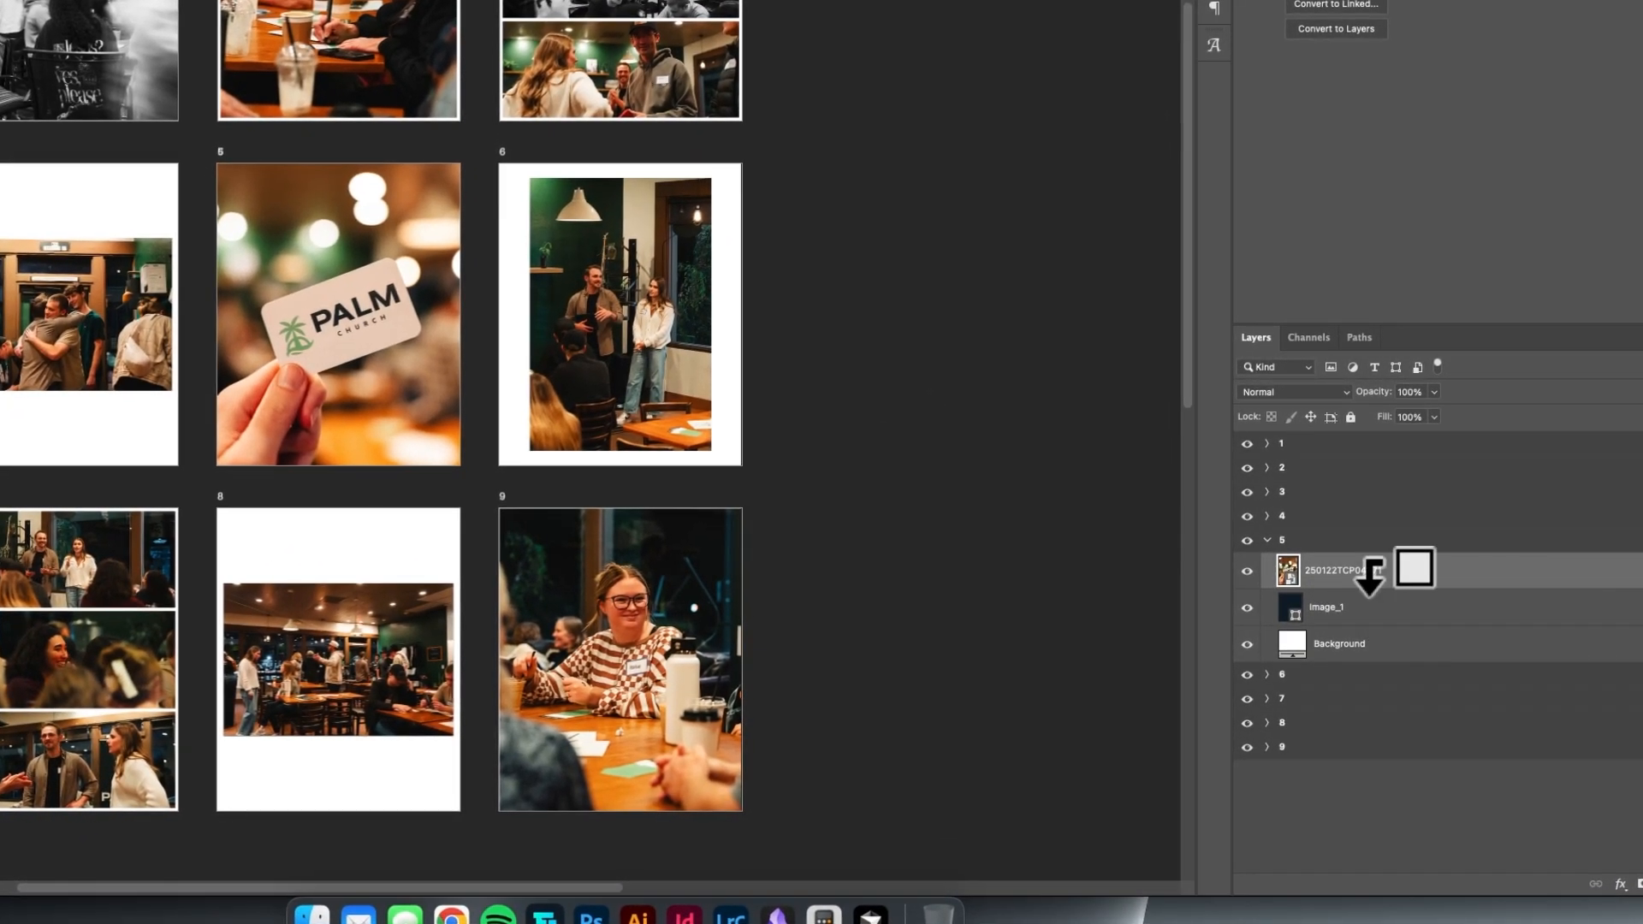
{"action": "left_click", "coordinate": [1370, 587], "text": "alt"}
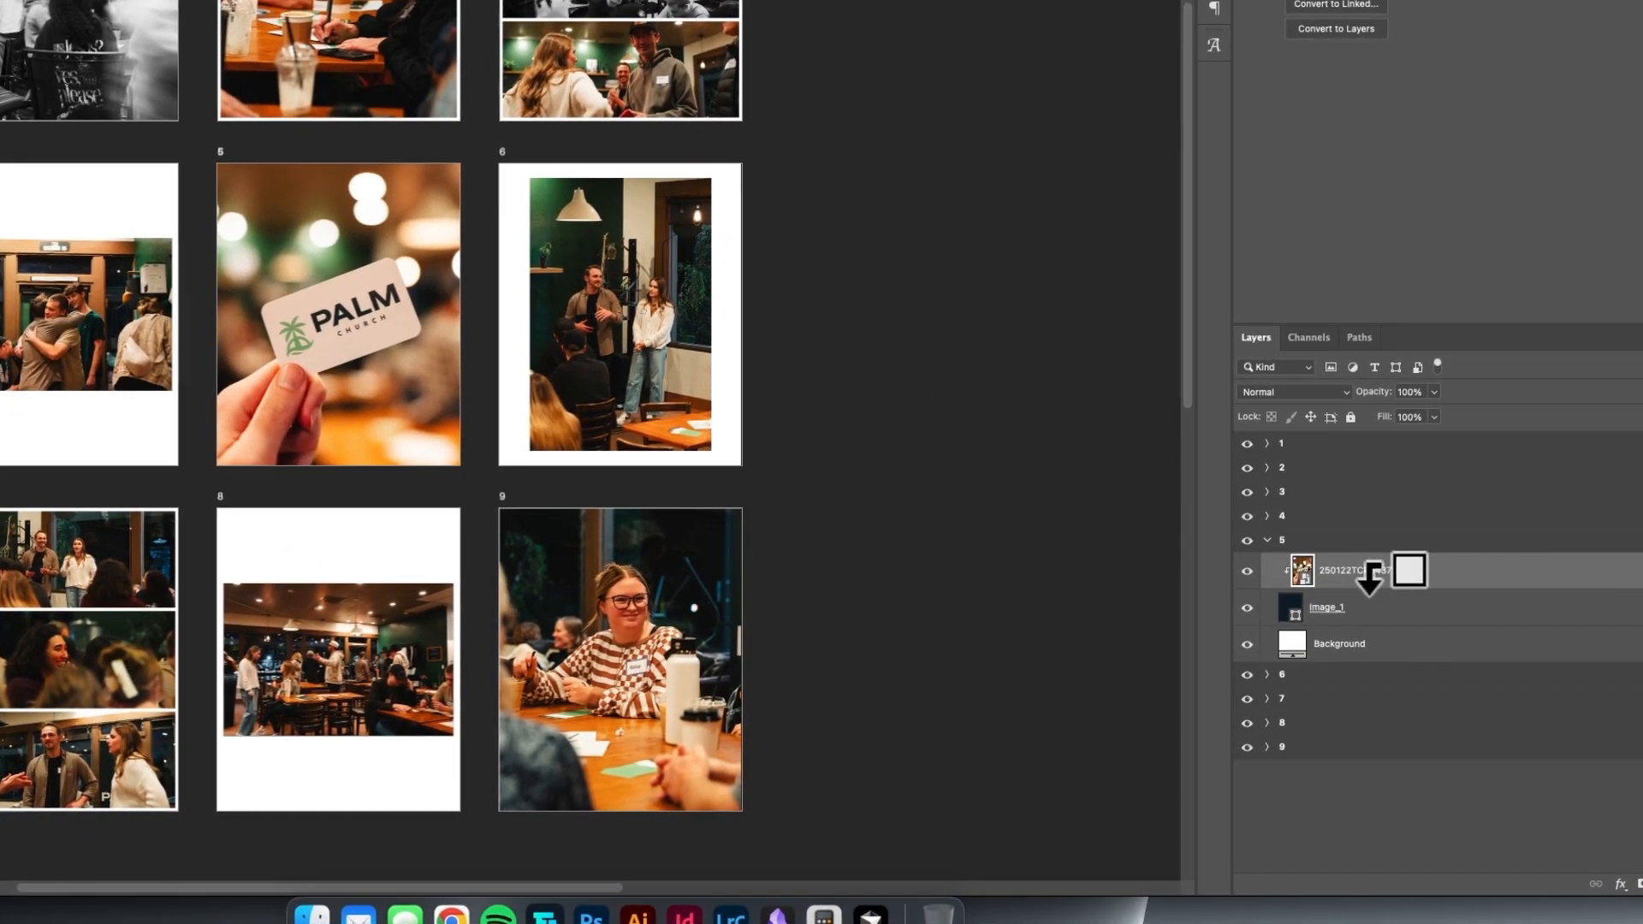
- Try deleting the Image_1 frame layer from artboard 5, and undo the deletion
{"action": "left_click", "coordinate": [1368, 622]}
{"action": "key", "text": "BackSpace"}
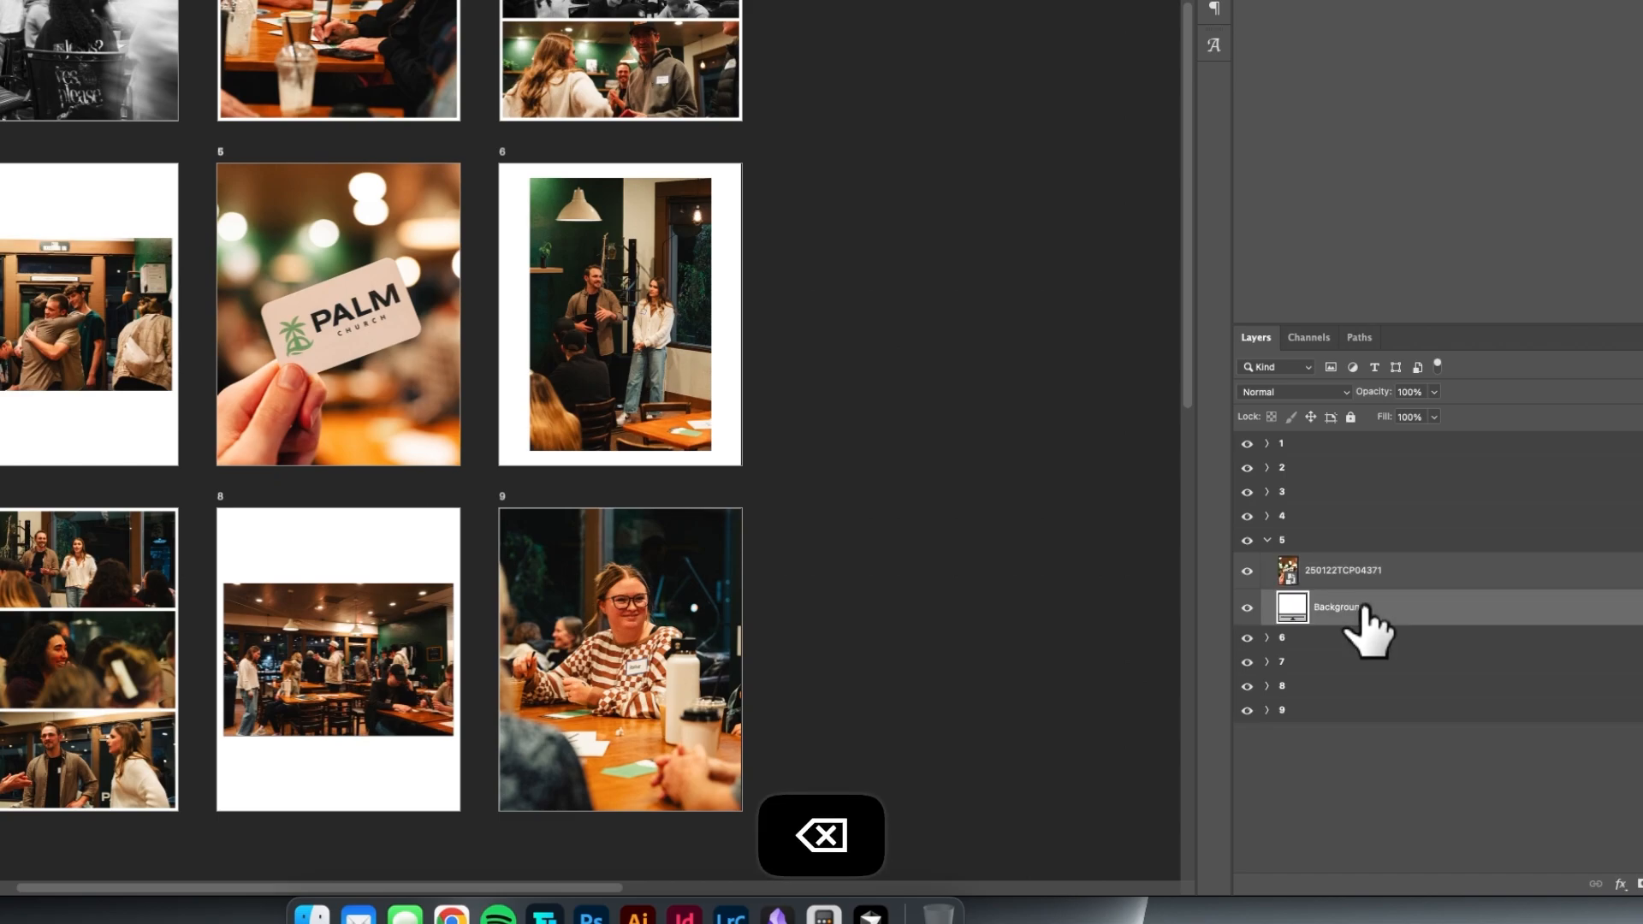
{"action": "key", "text": "super+z"}
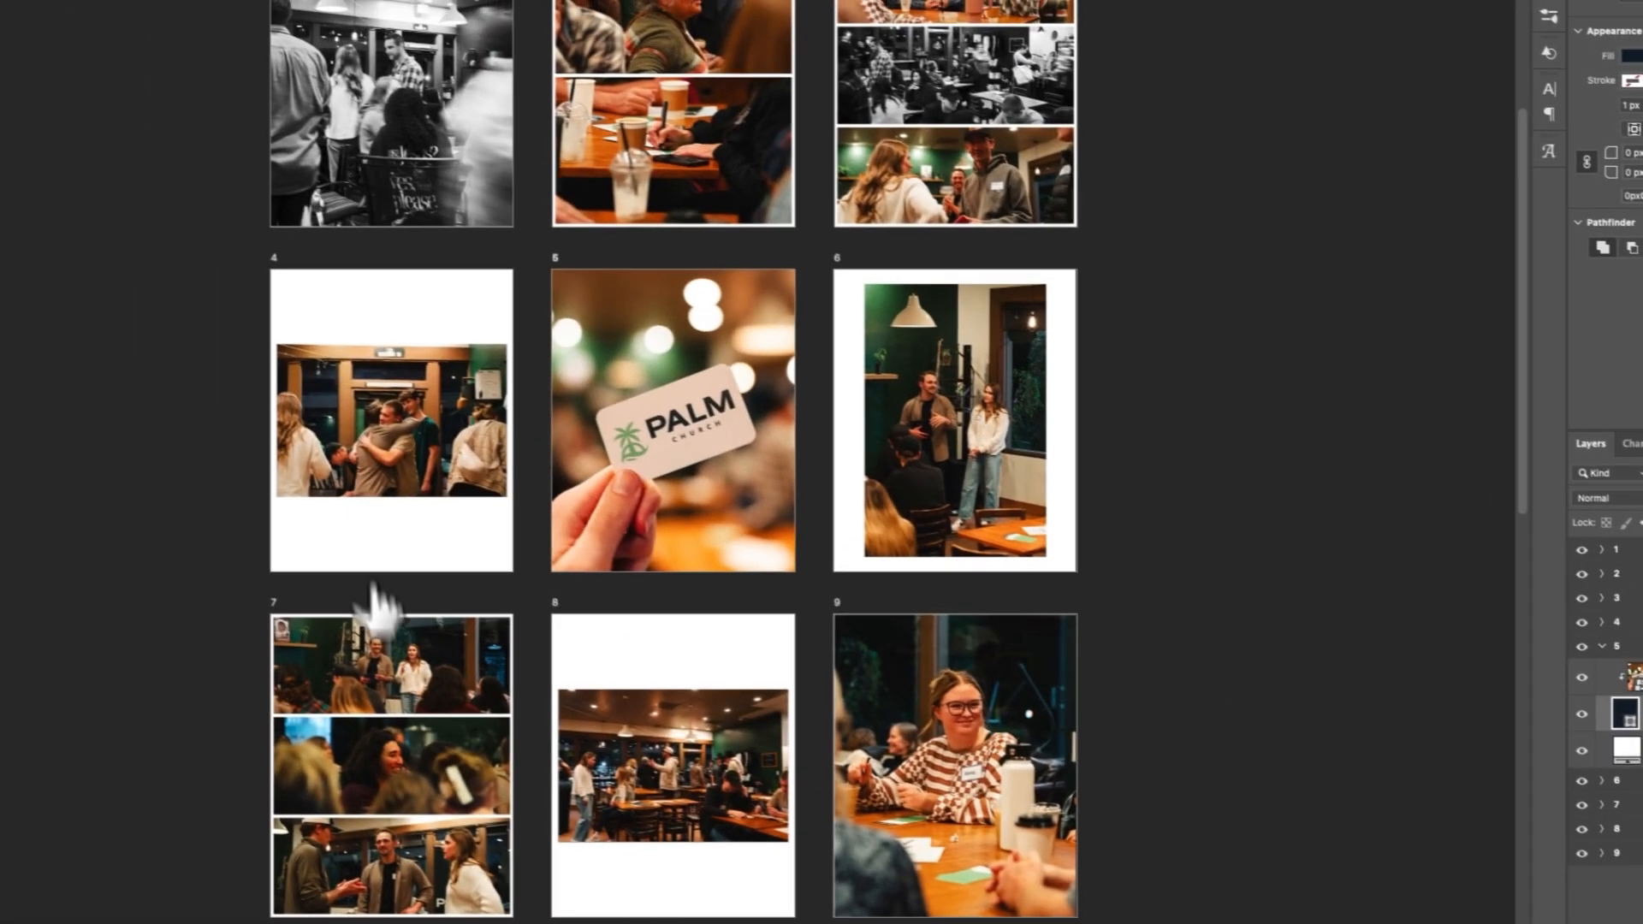
- Select photo 250122TCP04551 in the top frame of artboard 7 and release its clipping to Image_1
{"action": "left_click_drag", "start_coordinate": [33, 643], "coordinate": [268, 379]}
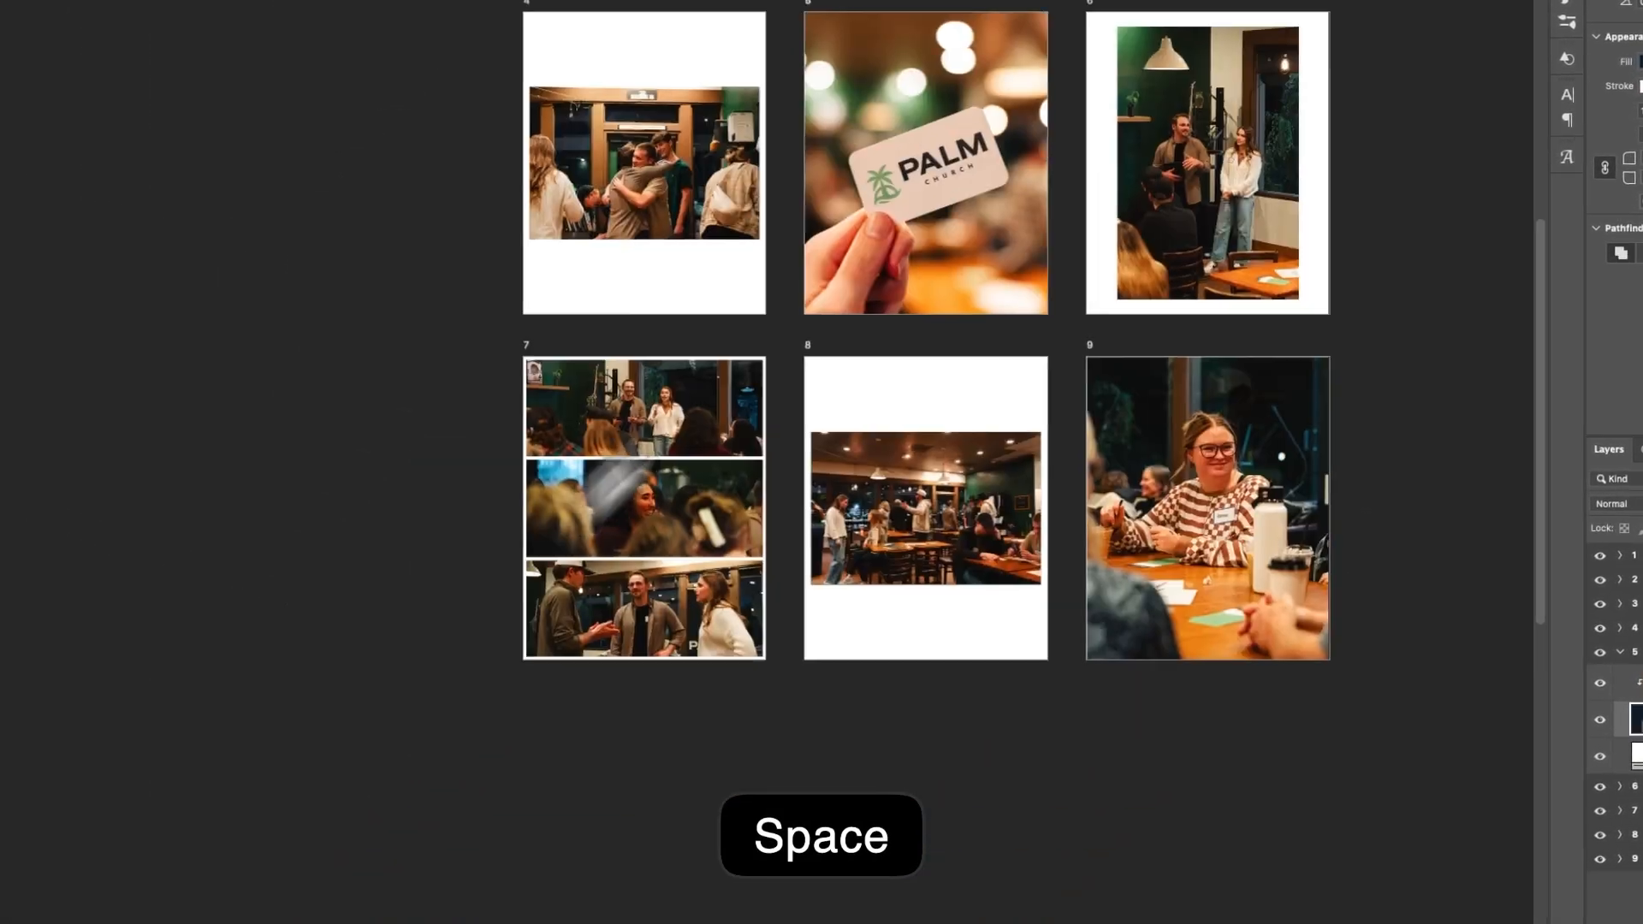
{"action": "left_click_drag", "start_coordinate": [621, 490], "coordinate": [721, 404]}
{"action": "scroll", "coordinate": [720, 403], "scroll_direction": "up", "scroll_amount": 5}
{"action": "left_click_drag", "start_coordinate": [1089, 404], "coordinate": [715, 406]}
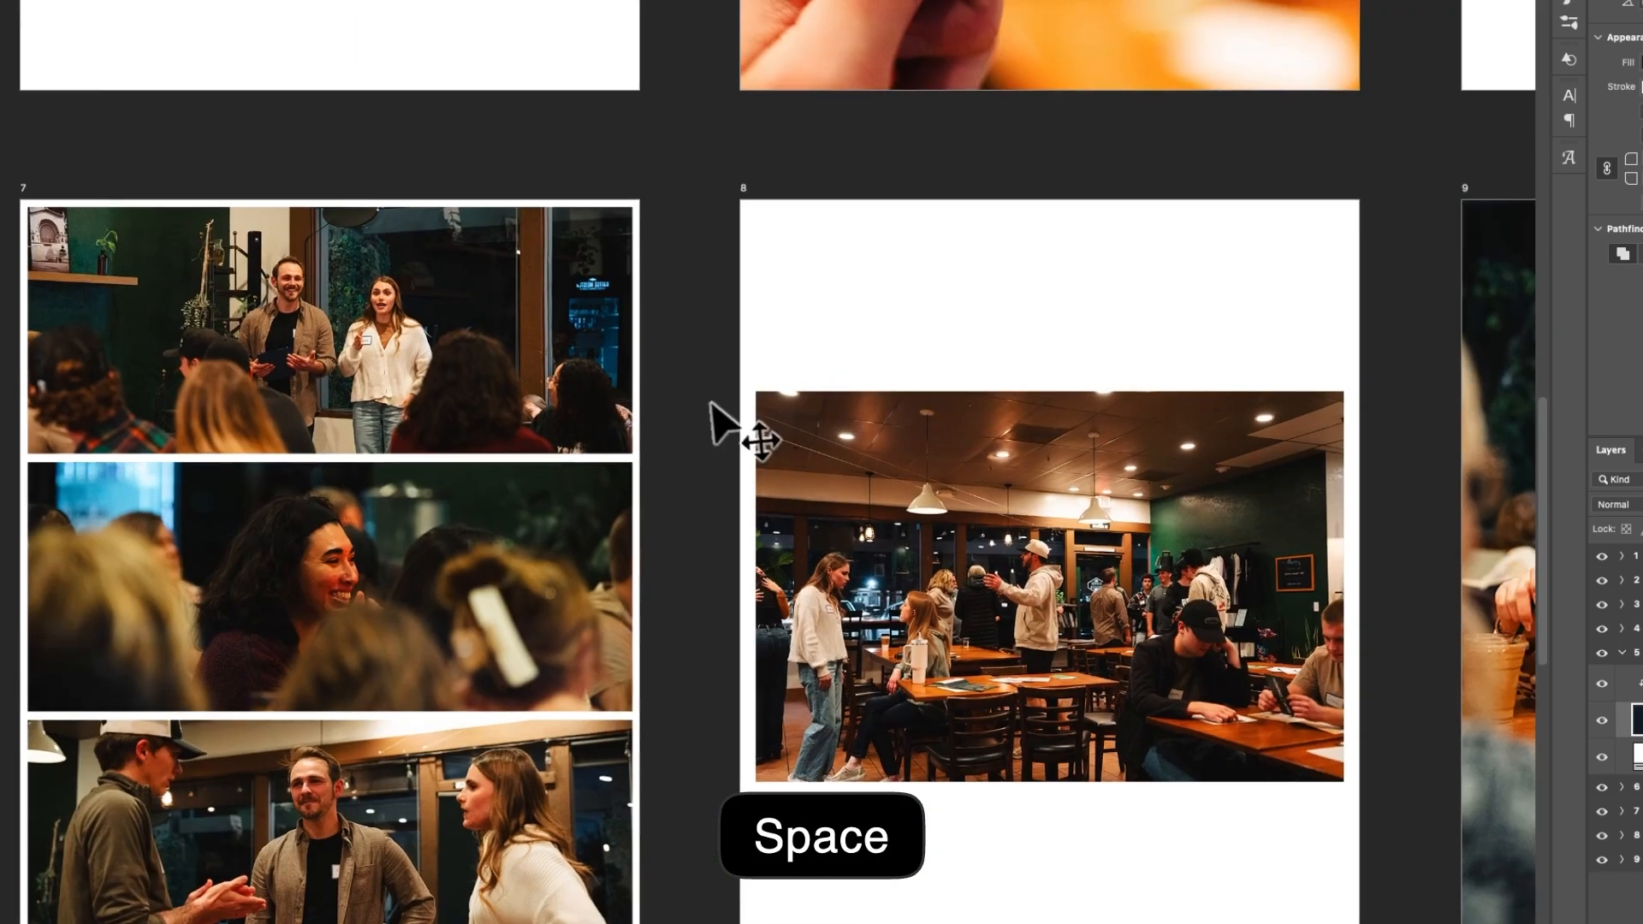
{"action": "left_click", "coordinate": [505, 385]}
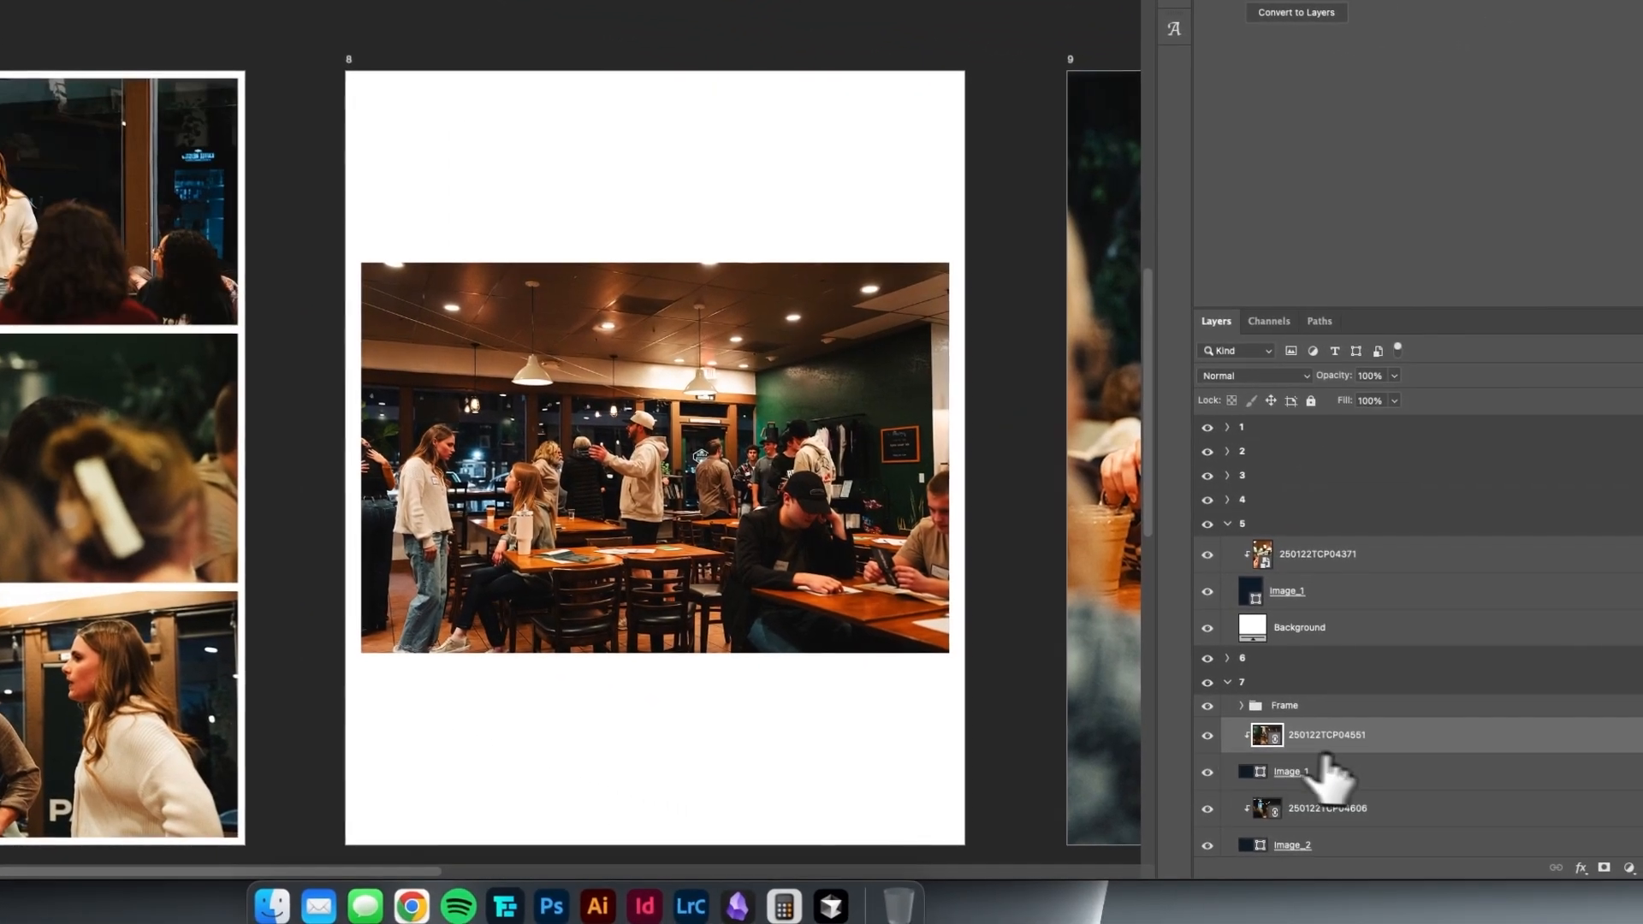
{"action": "left_click", "coordinate": [1359, 741], "text": "alt"}
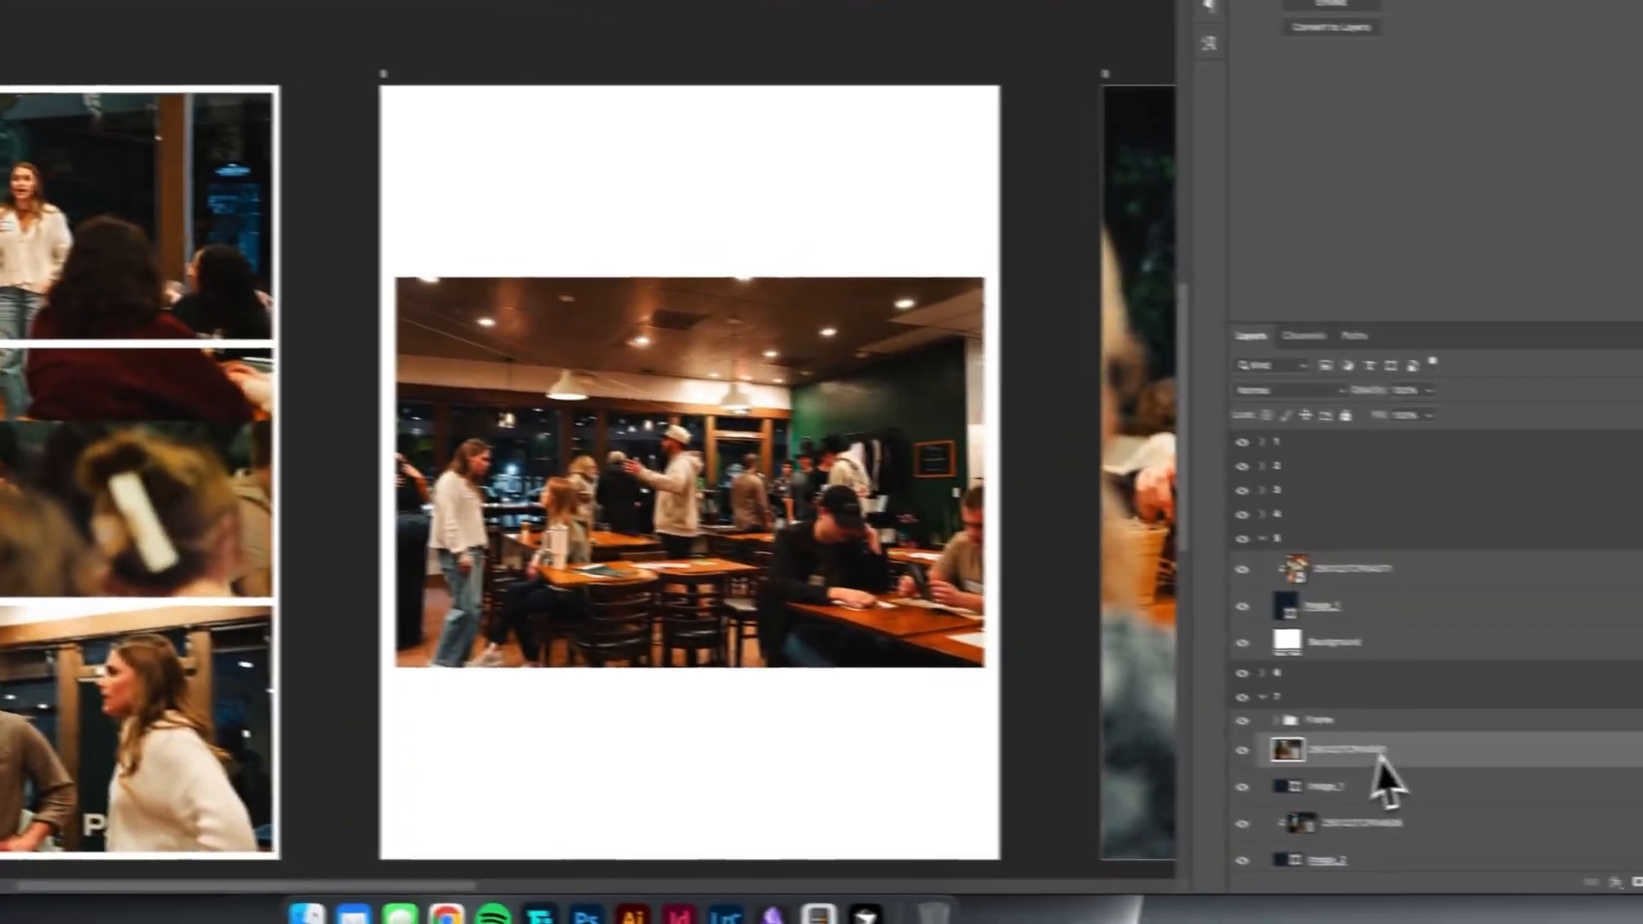
{"action": "key", "text": "space"}
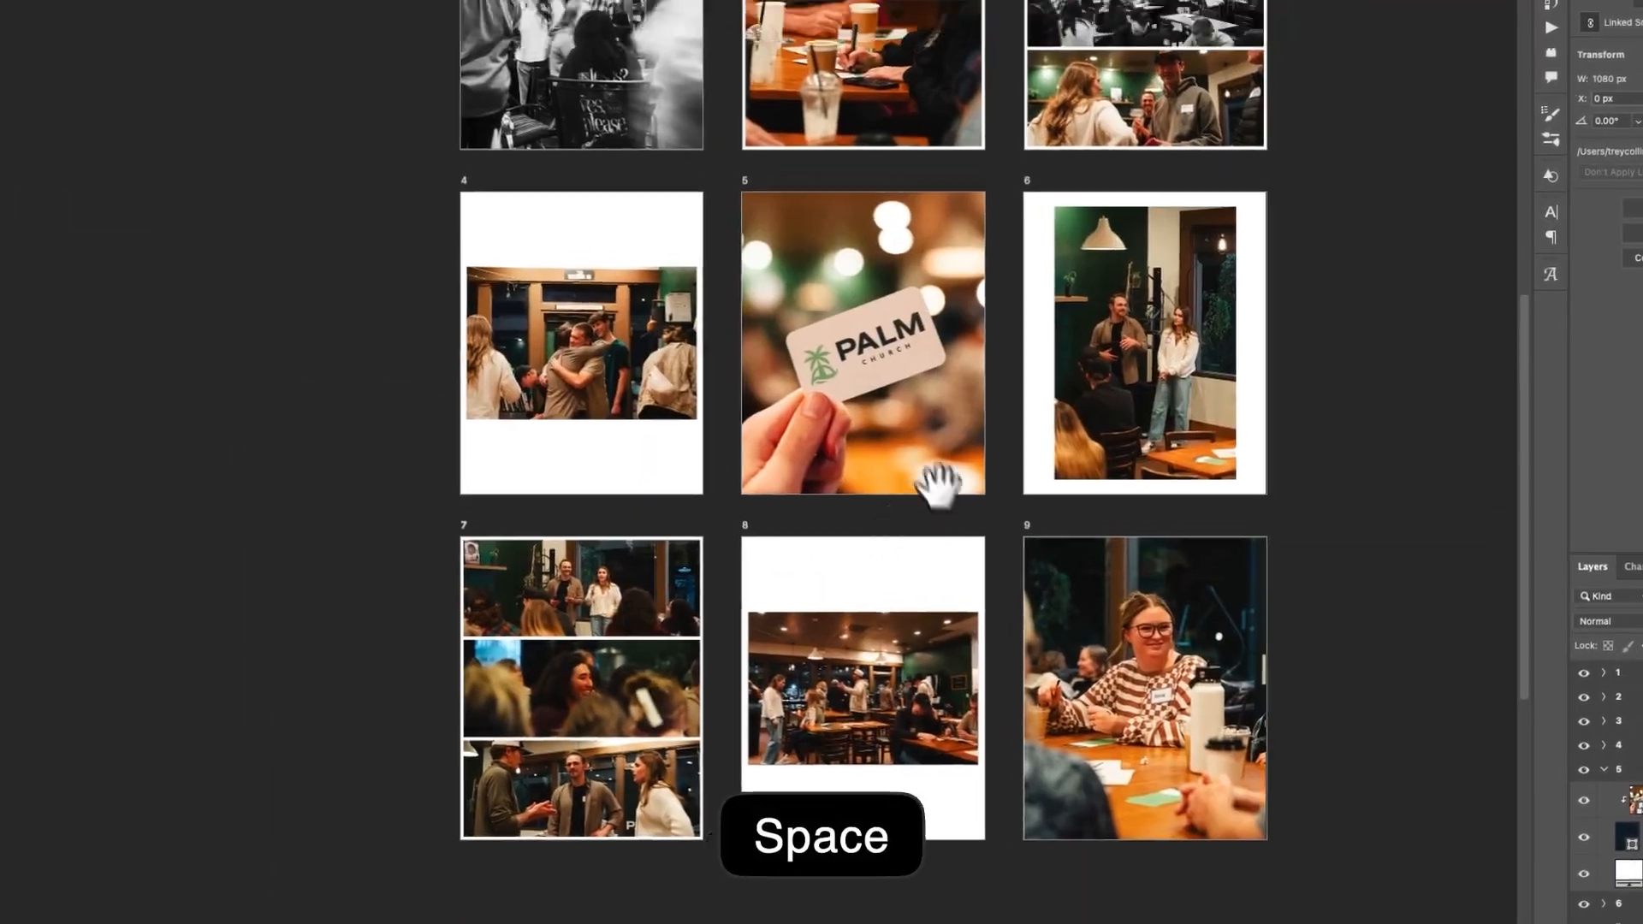
{"action": "left_click_drag", "start_coordinate": [938, 486], "coordinate": [854, 587]}
{"action": "key", "text": "space"}
{"action": "left_click_drag", "start_coordinate": [861, 428], "coordinate": [844, 518]}
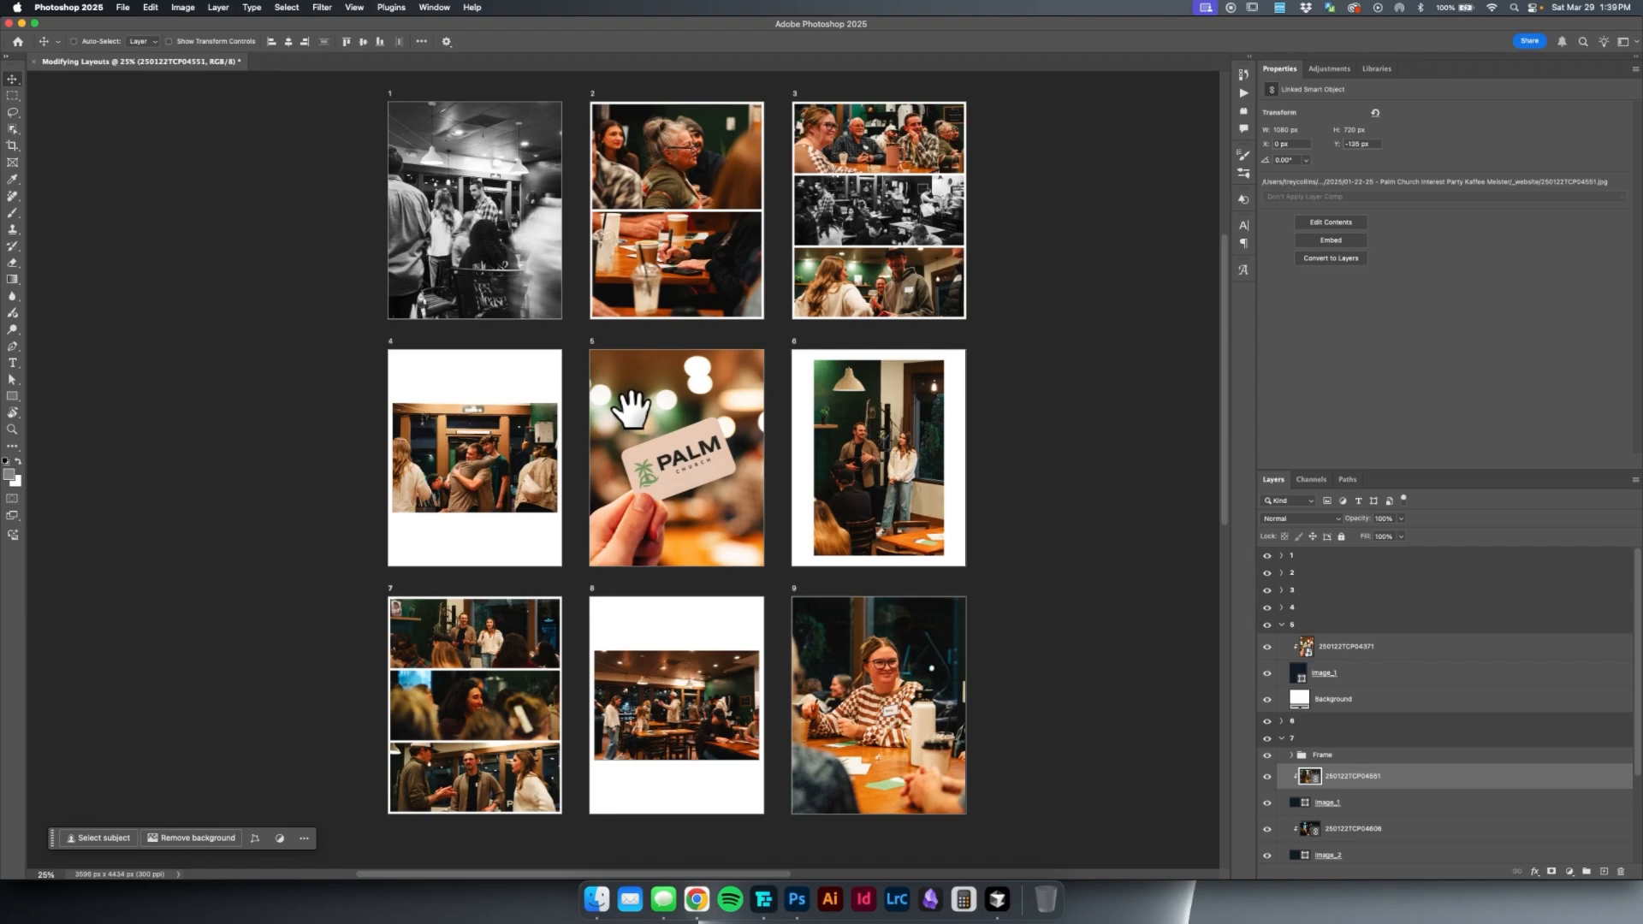
- Switch to Framebatch to view its Dashboard, and minimize its window to return to the Photoshop layout
{"action": "left_click", "coordinate": [770, 895]}
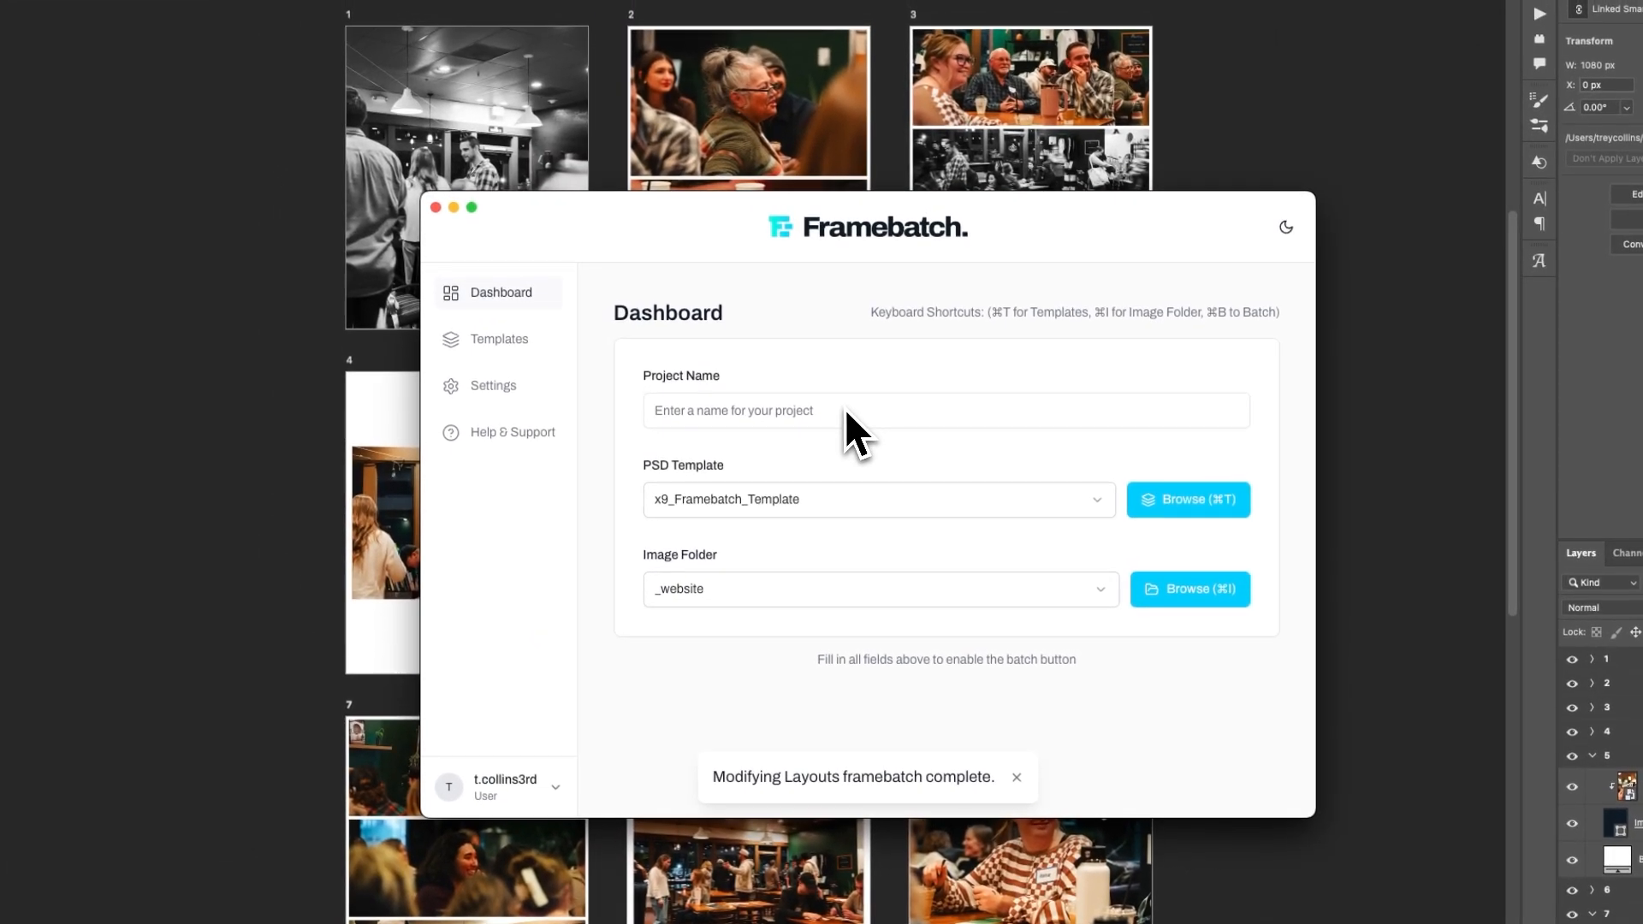
{"action": "left_click", "coordinate": [454, 208]}
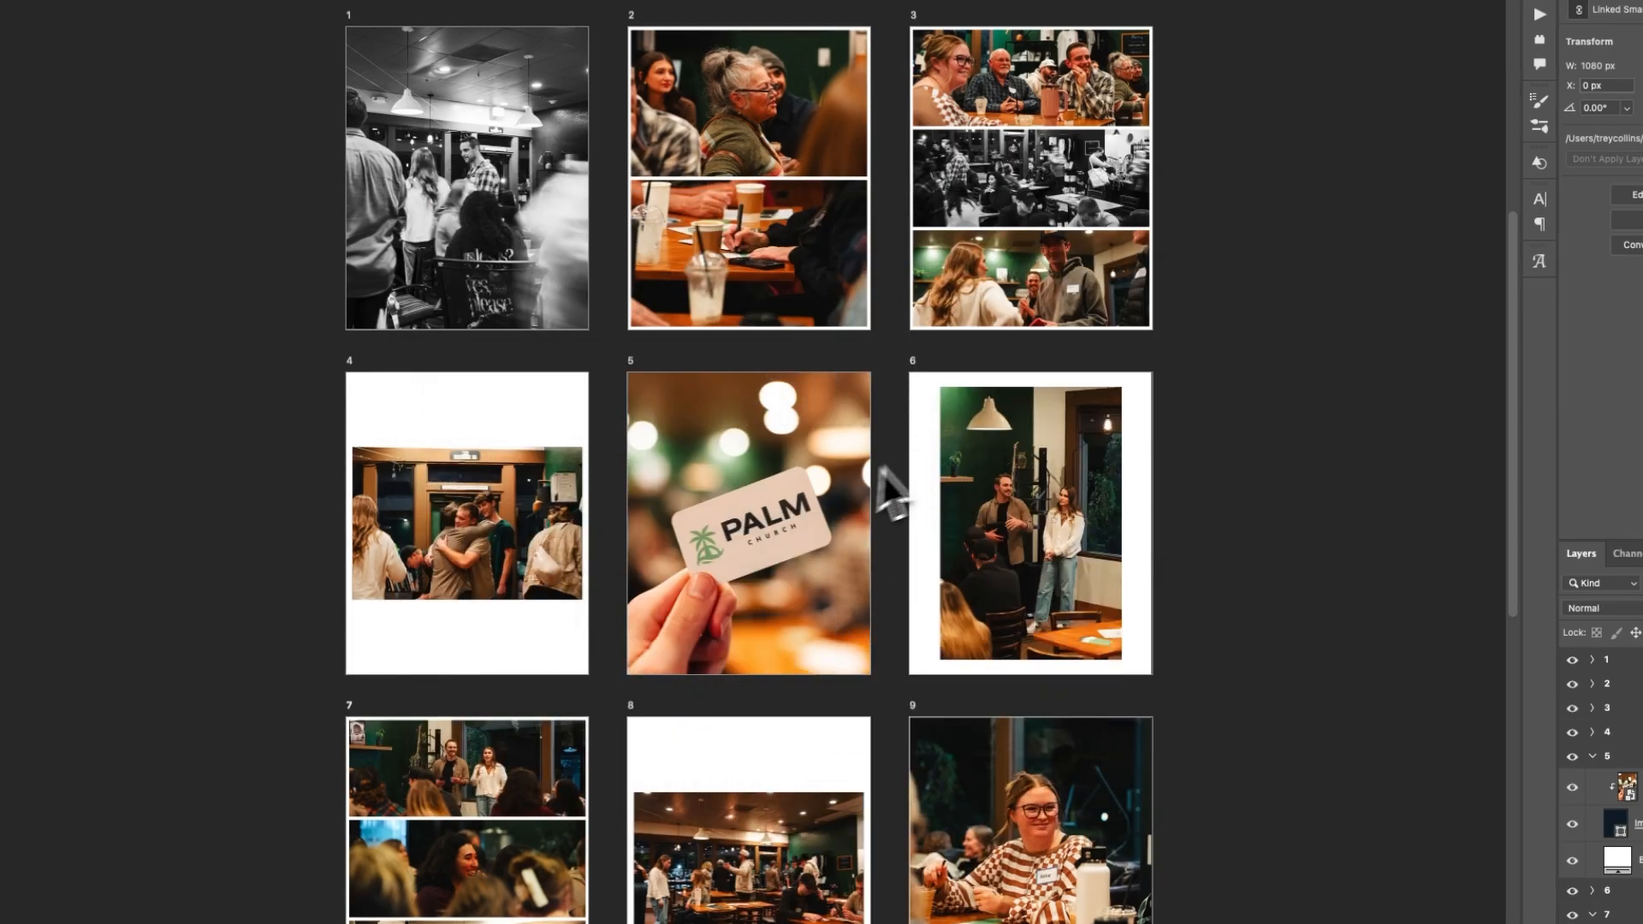